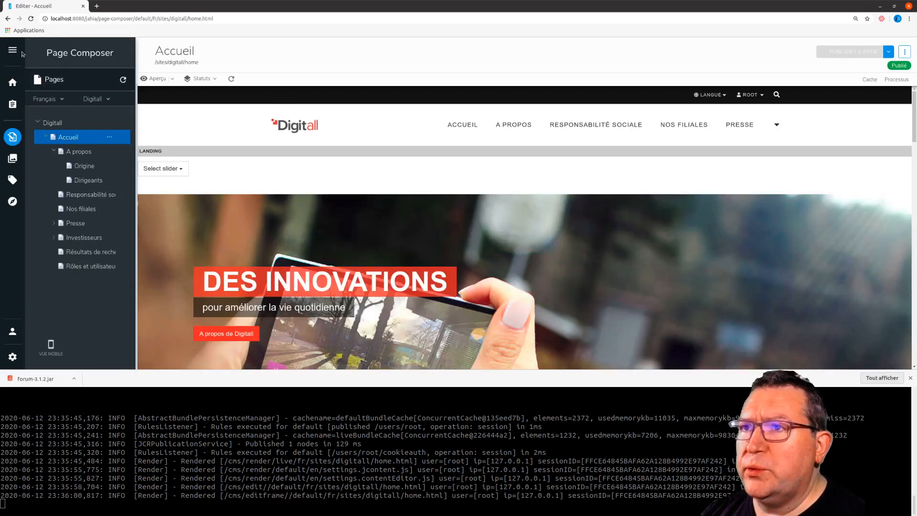
Open the roles and permissions page (Rôles et permissions) in the server administration
left_click(11, 50)
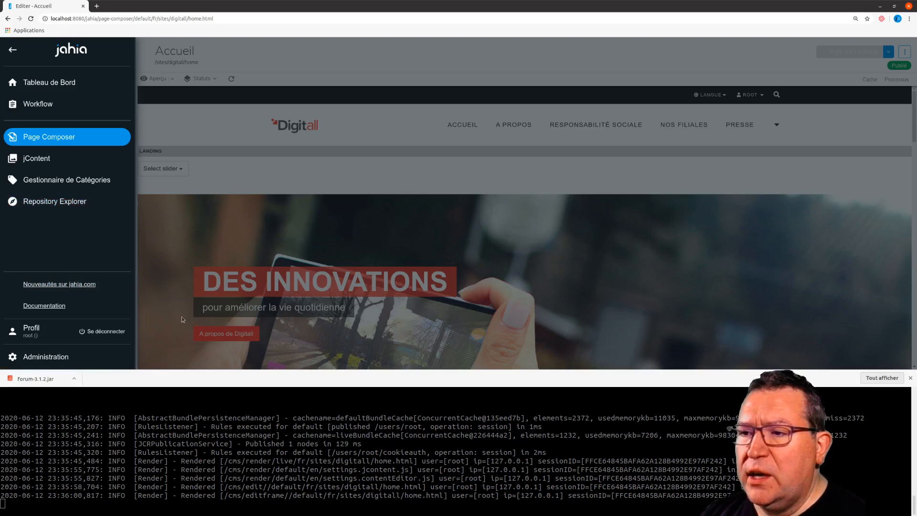
left_click(46, 357)
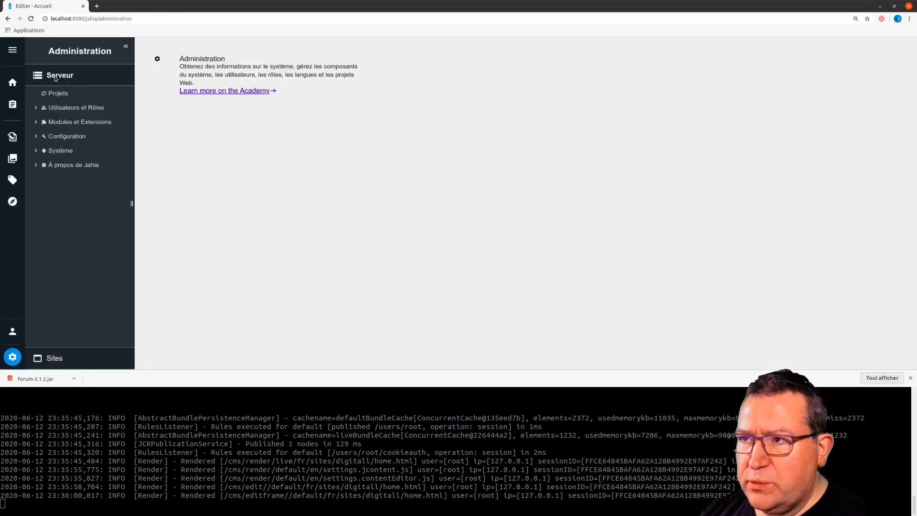
left_click(54, 359)
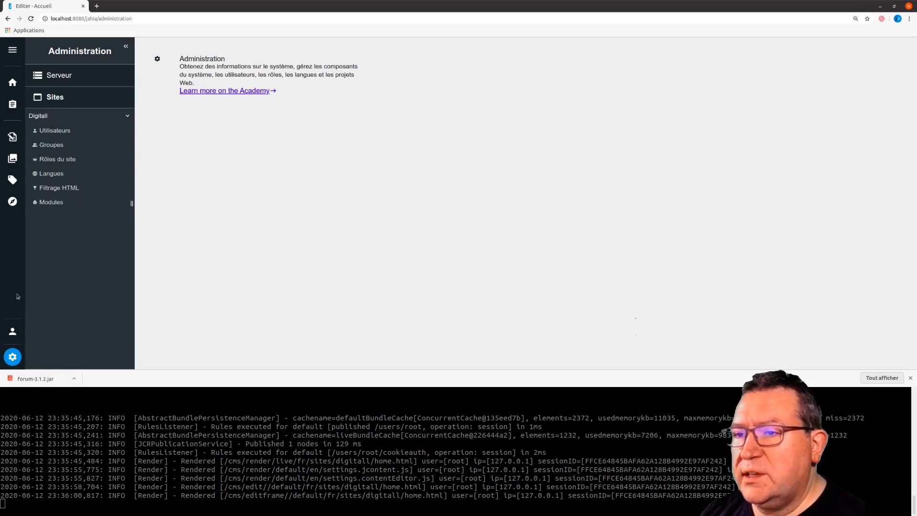
left_click(59, 76)
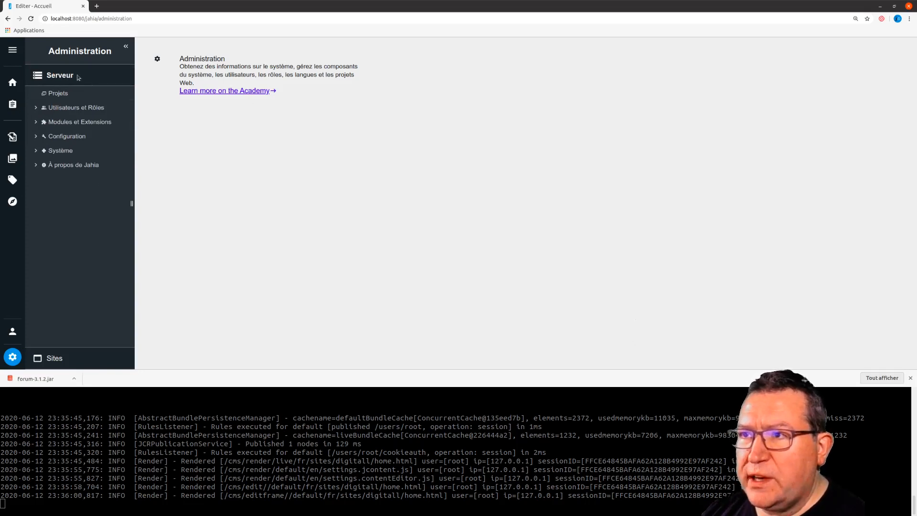
left_click(37, 108)
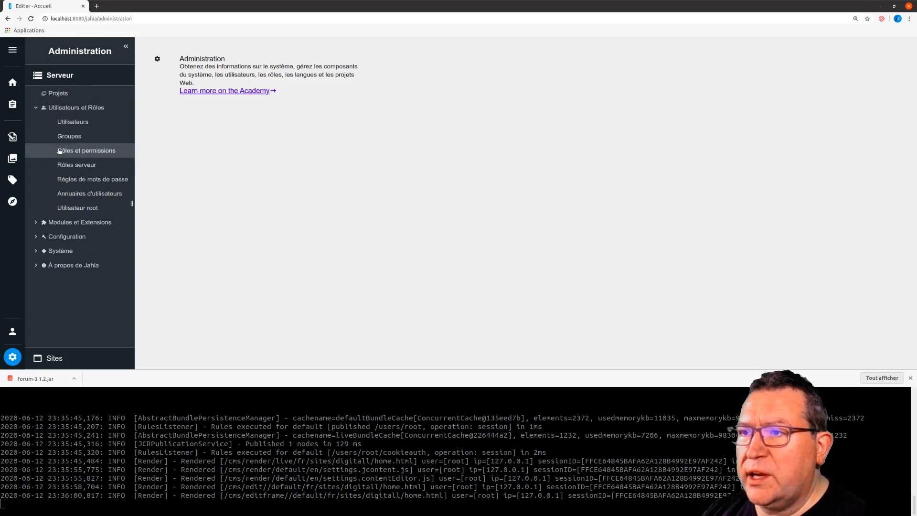
left_click(93, 152)
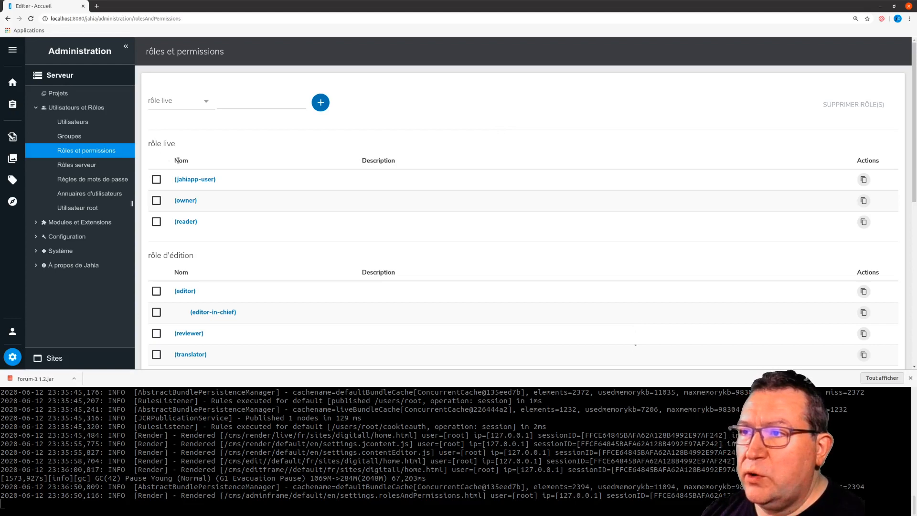
Open the details of the server-administrator role and show its server administration permissions (Administration du serveur)
scroll(224, 160, "down", 2)
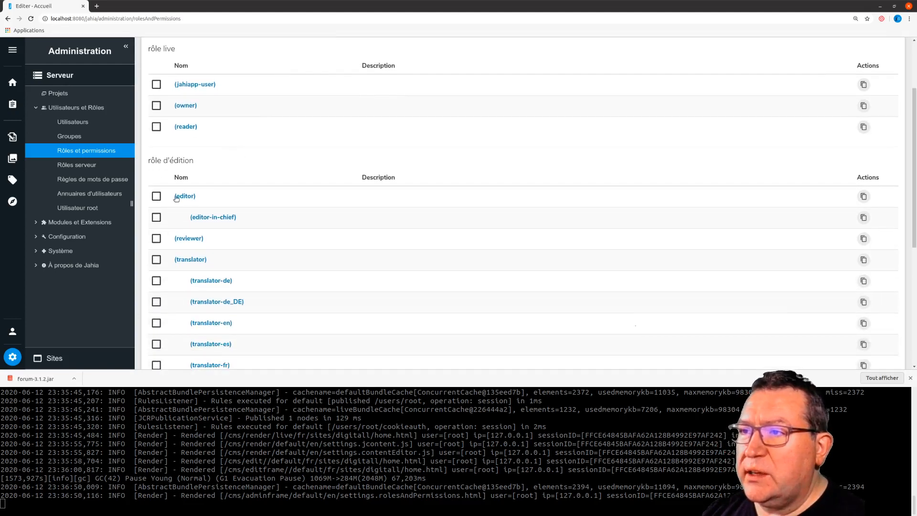
scroll(222, 177, "up", 1)
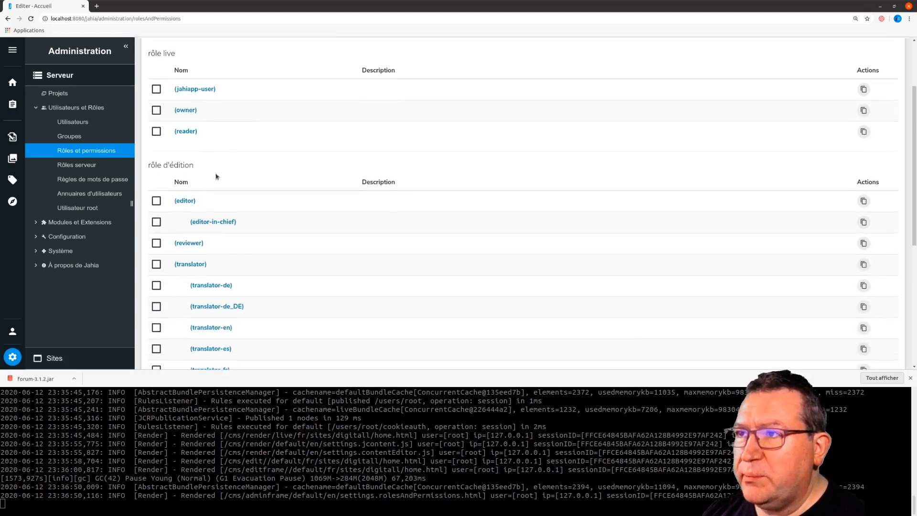
scroll(302, 214, "down", 5)
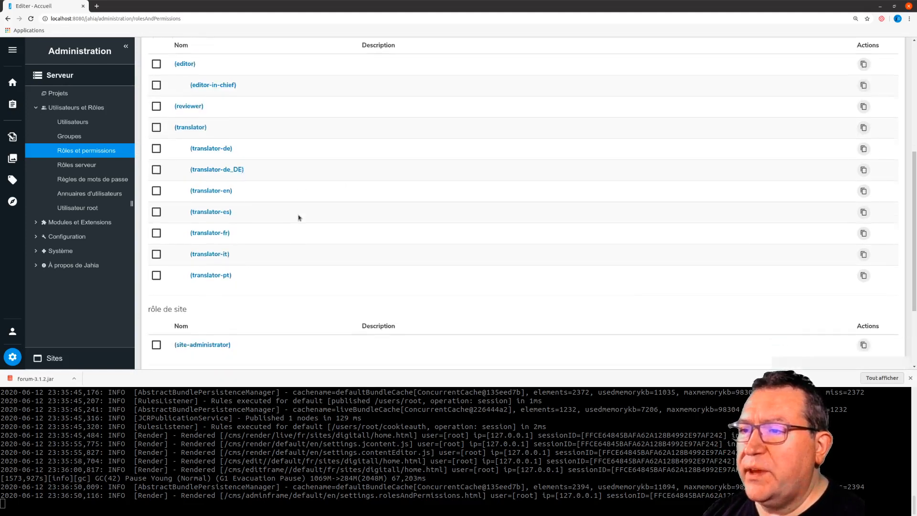
scroll(382, 191, "down", 1)
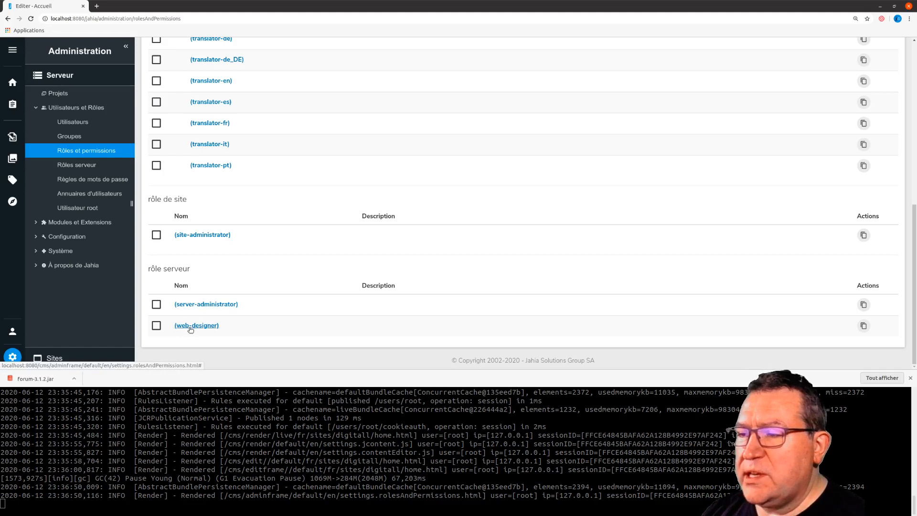
left_click(211, 304)
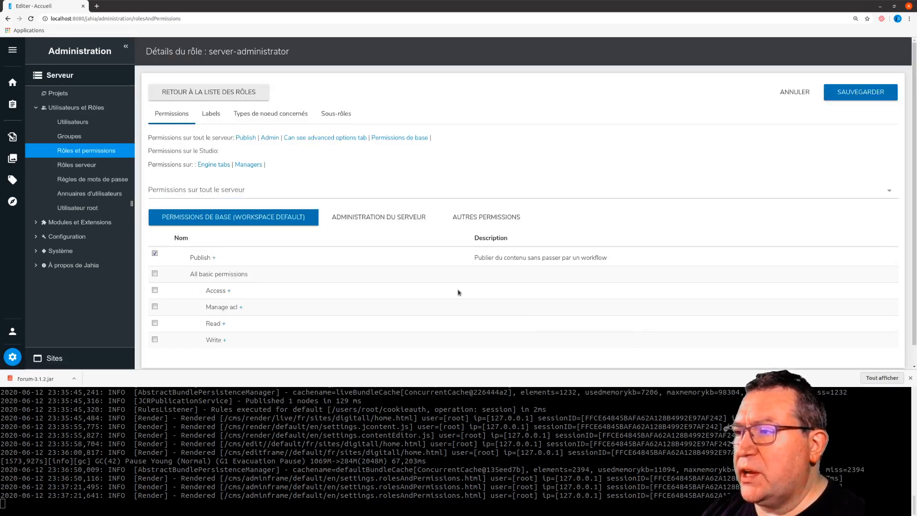
left_click(361, 219)
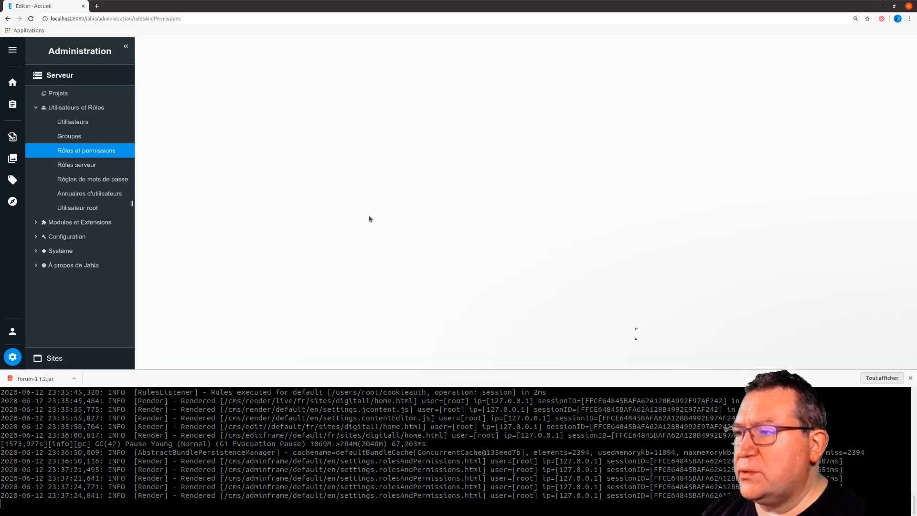
Examine the individual Admin permissions of the server-administrator role and expand the Système section of the server administration to compare
scroll(594, 230, "down", 3)
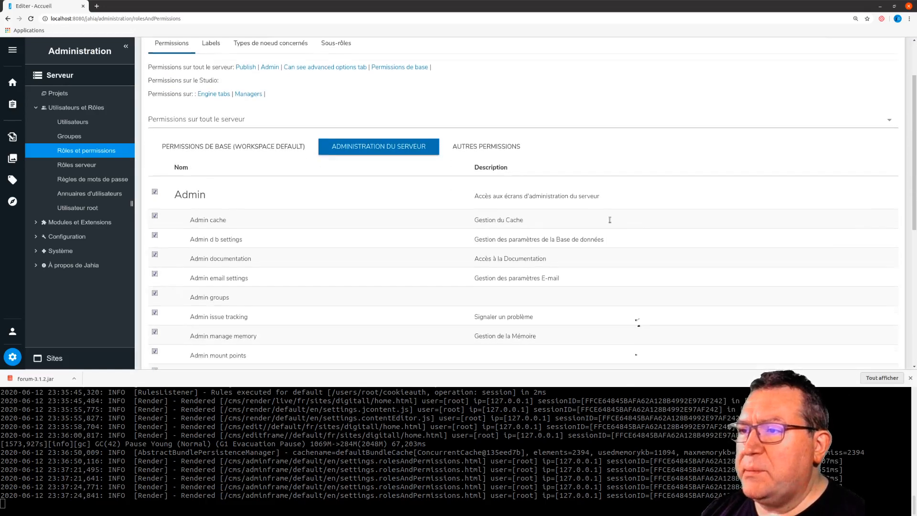
scroll(641, 221, "down", 1)
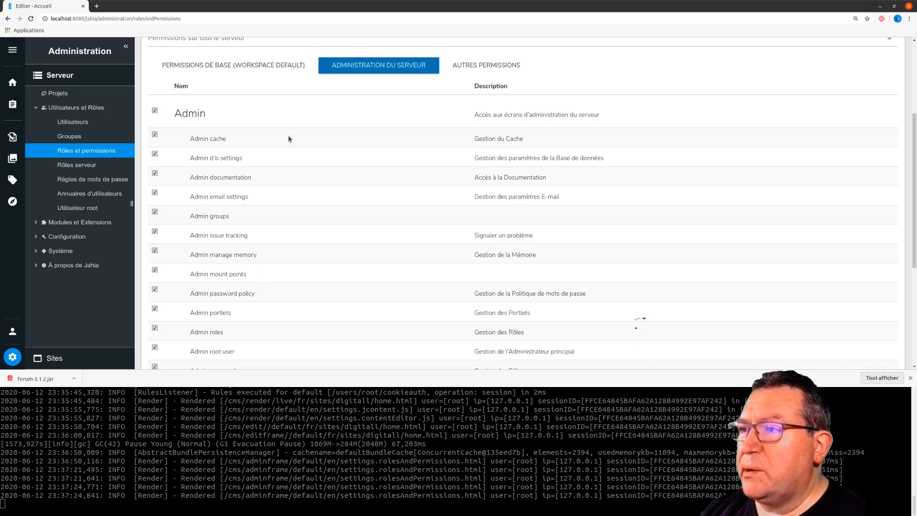
scroll(428, 229, "down", 1)
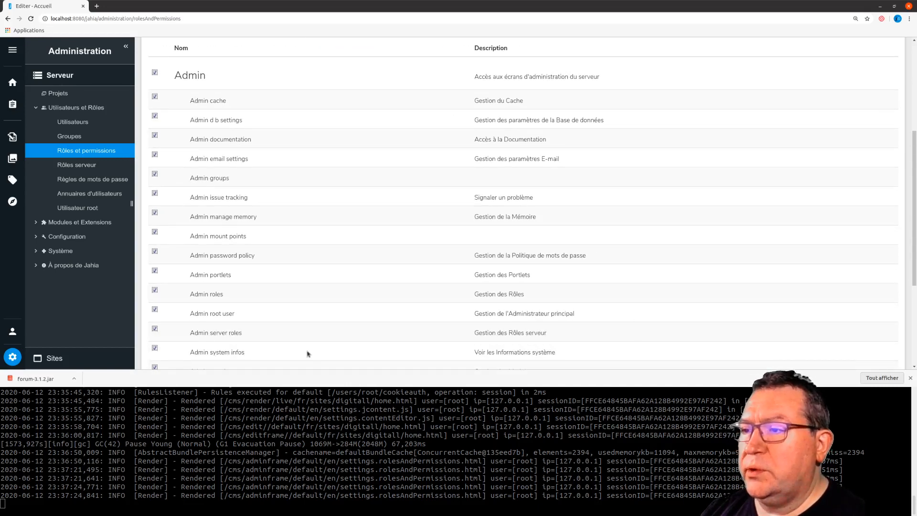
scroll(398, 335, "down", 1)
scroll(274, 332, "down", 1)
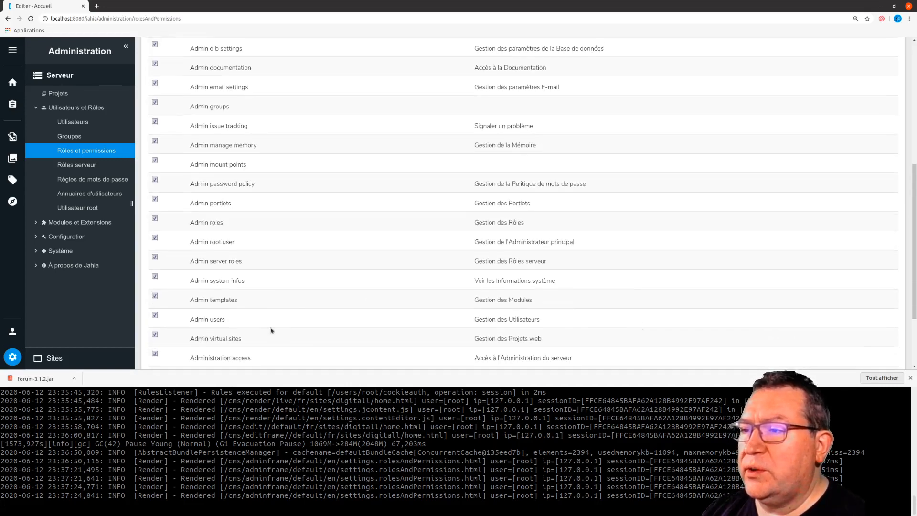
scroll(397, 319, "down", 2)
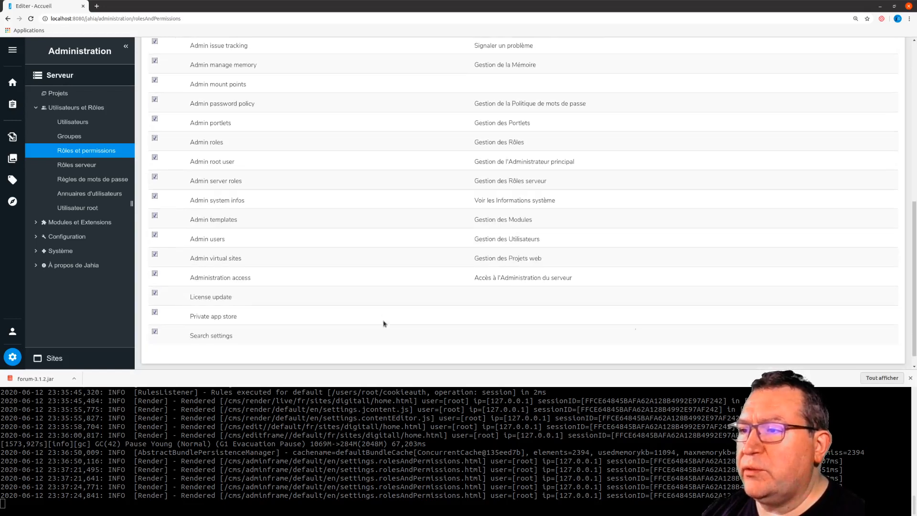
scroll(389, 235, "up", 6)
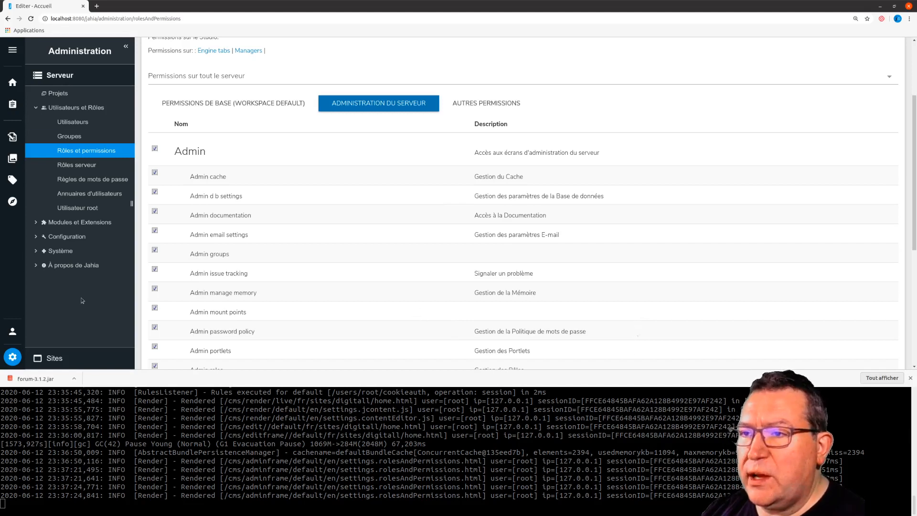
left_click(54, 251)
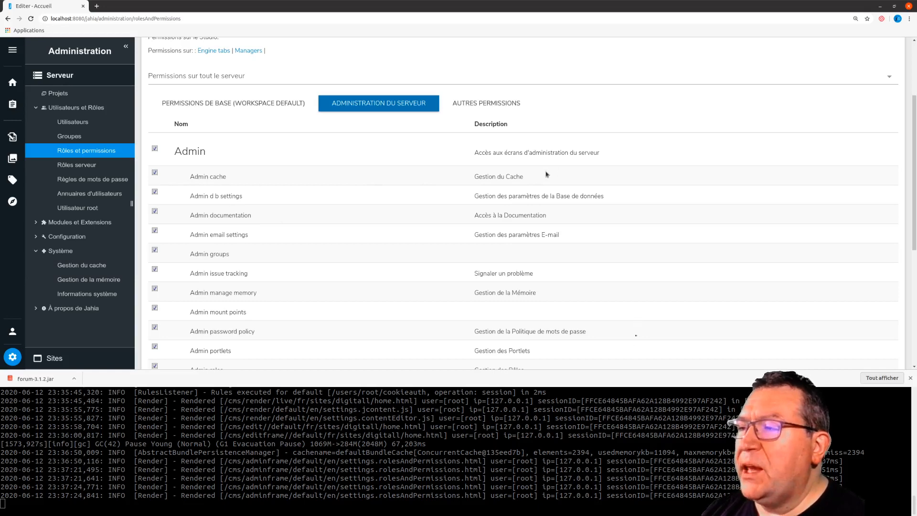
Return to the list of roles and find the server role section (rôle serveur)
scroll(322, 235, "up", 3)
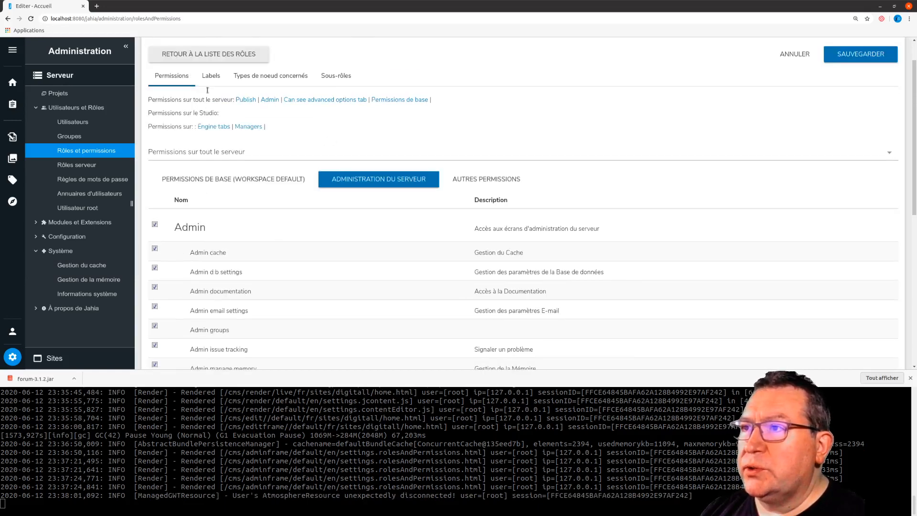
left_click(222, 64)
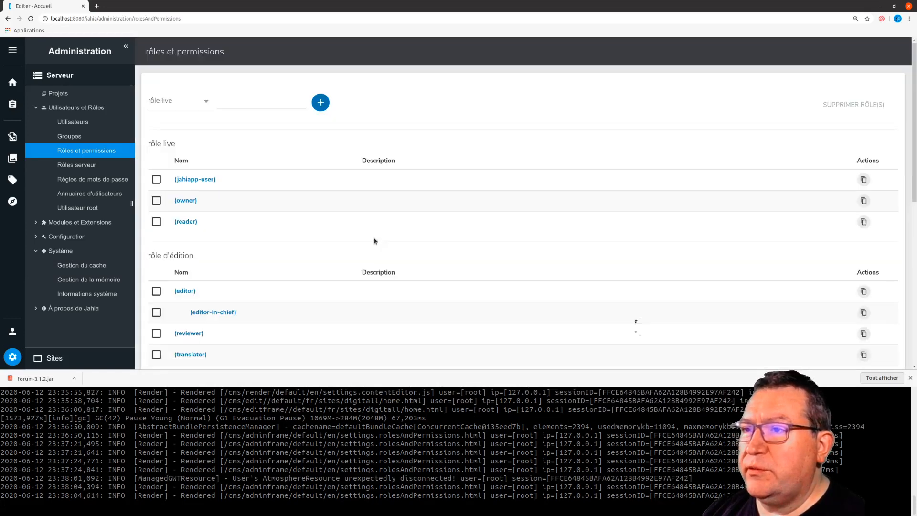
scroll(305, 237, "down", 10)
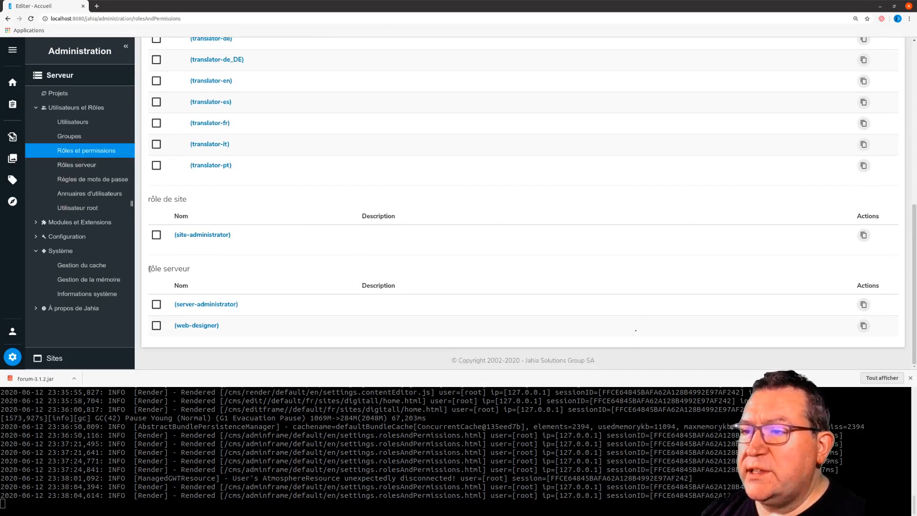
left_click_drag(151, 268, 203, 271)
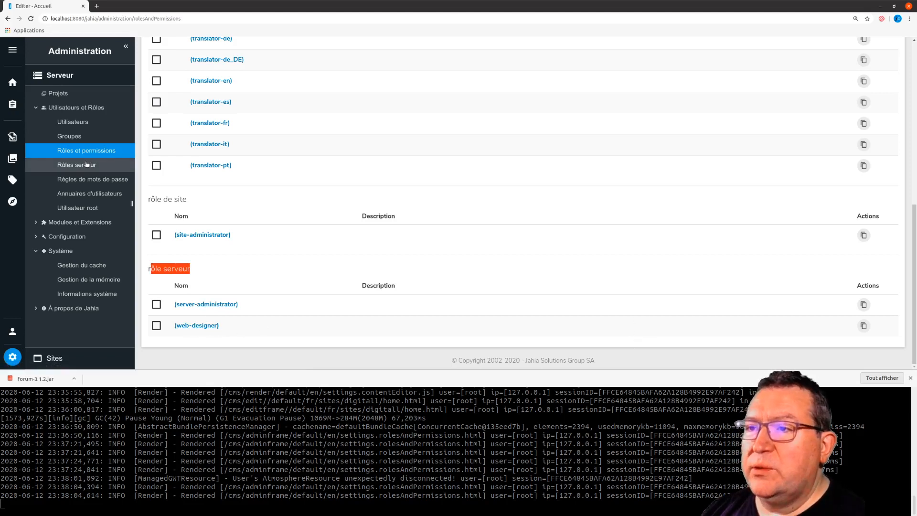
Open the server roles page (Rôles serveur) and look at the Server administrator and Web designer assignments
left_click(73, 170)
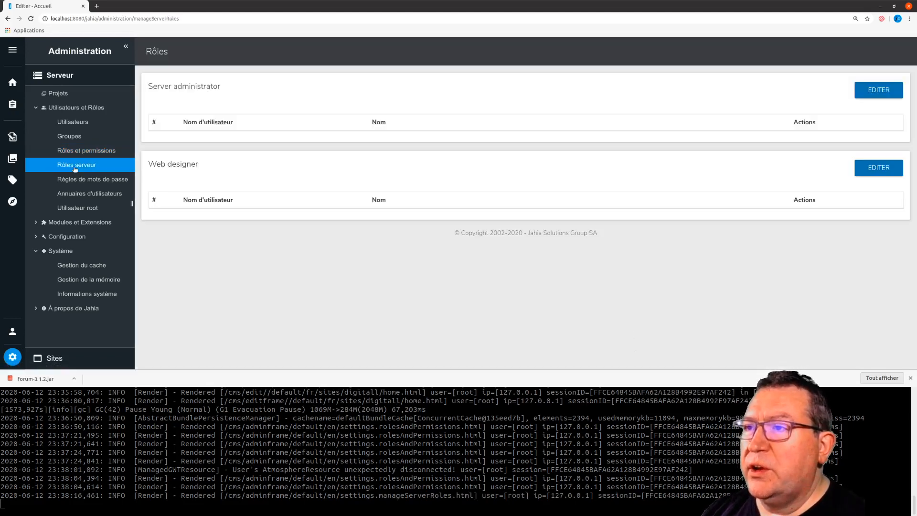
left_click_drag(148, 89, 236, 88)
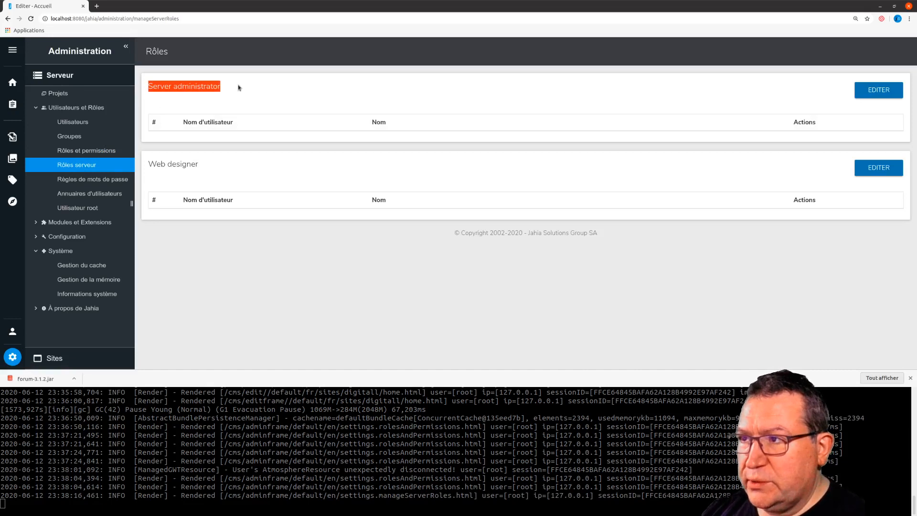
left_click(154, 164)
left_click_drag(155, 164, 210, 166)
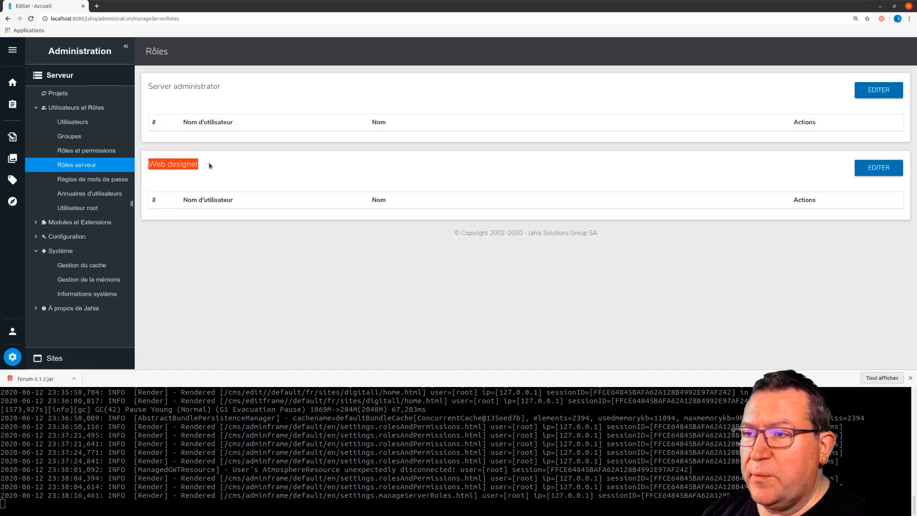
left_click(225, 268)
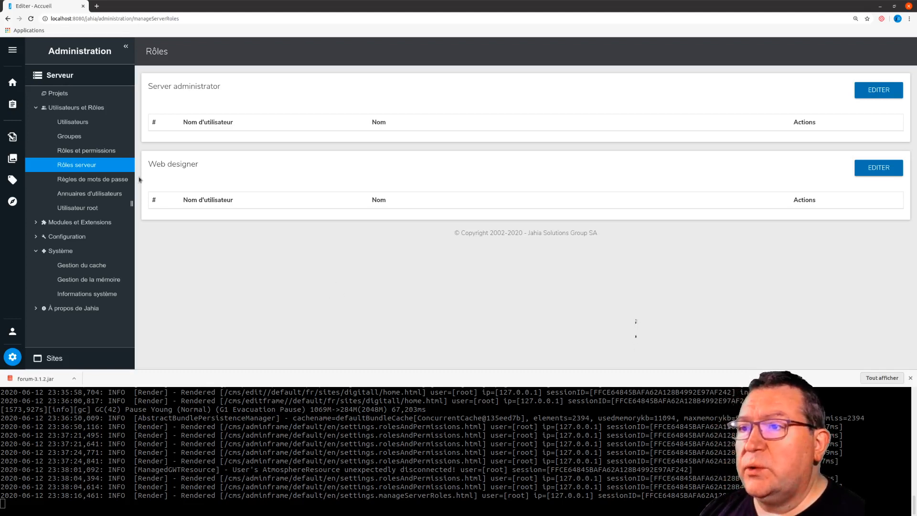
View the roles and permissions page again and the server's global groups
left_click(82, 151)
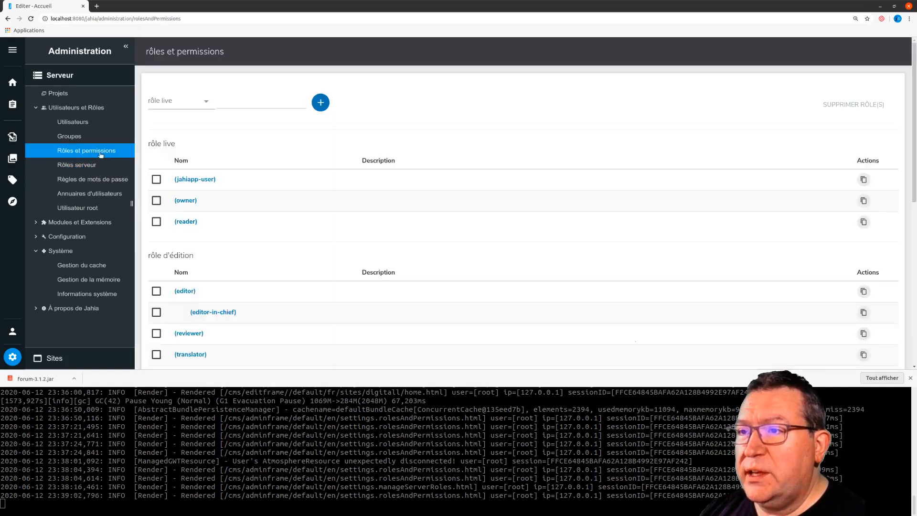
left_click(70, 137)
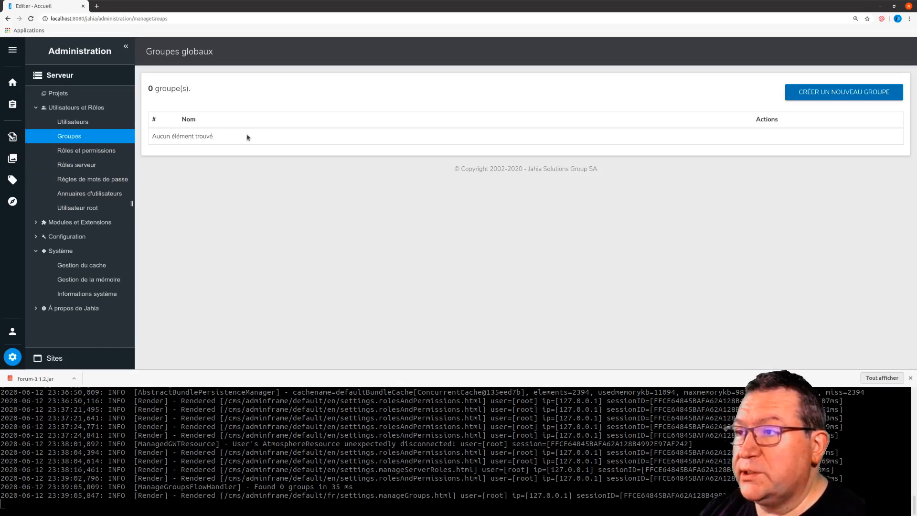
On the server roles page, view the users and groups assignable to Server administrator, and return to the roles overview without saving
left_click(59, 167)
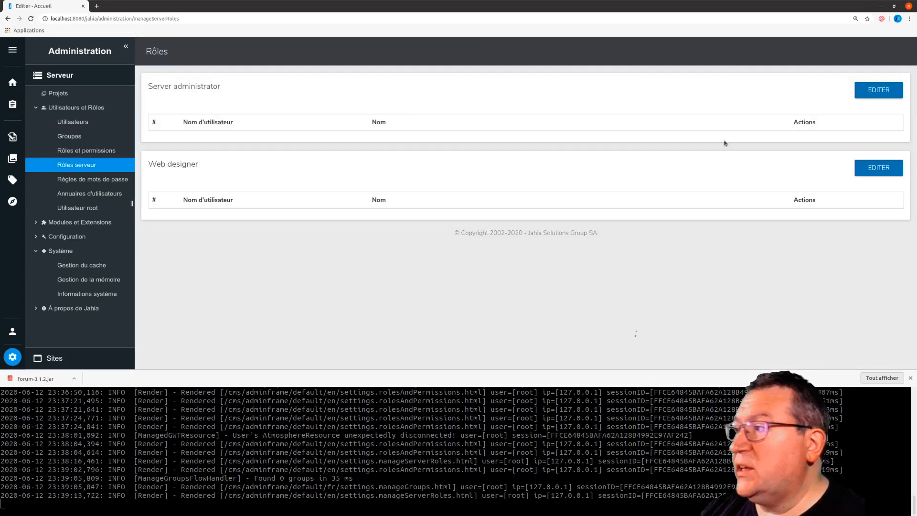
left_click(879, 90)
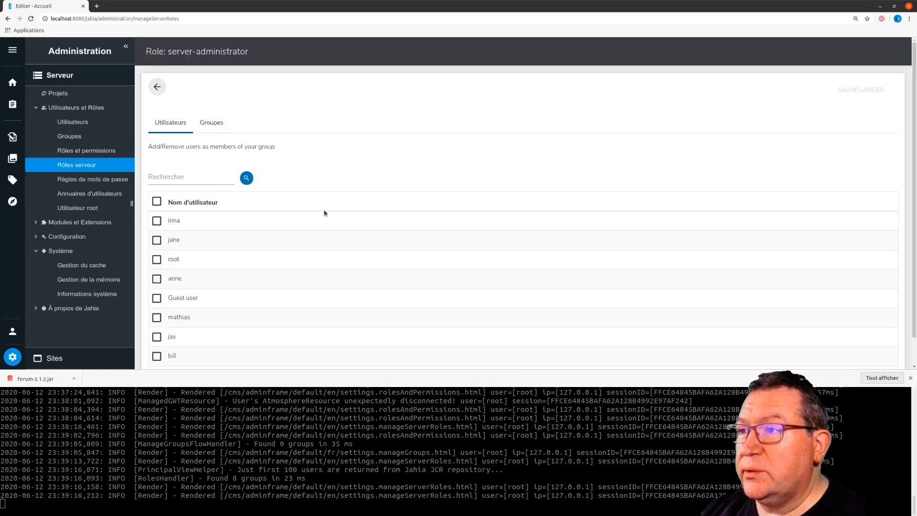
left_click(208, 127)
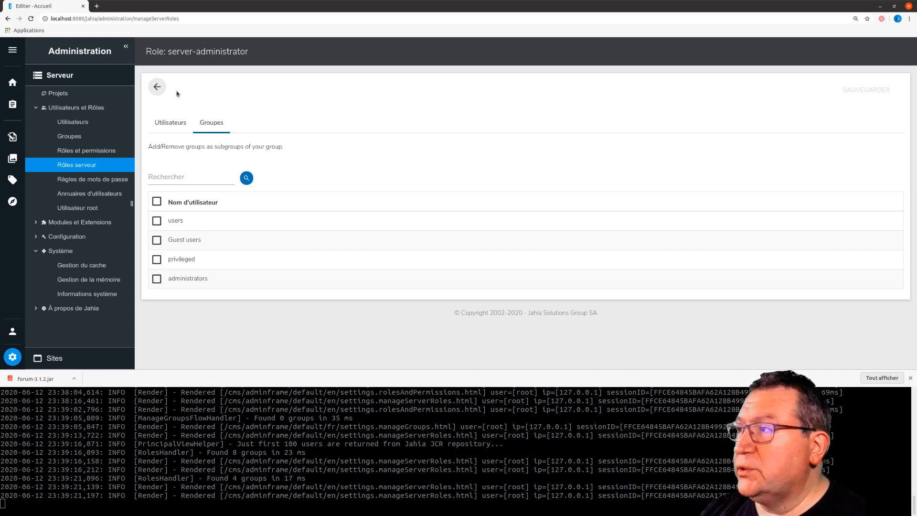
left_click(158, 87)
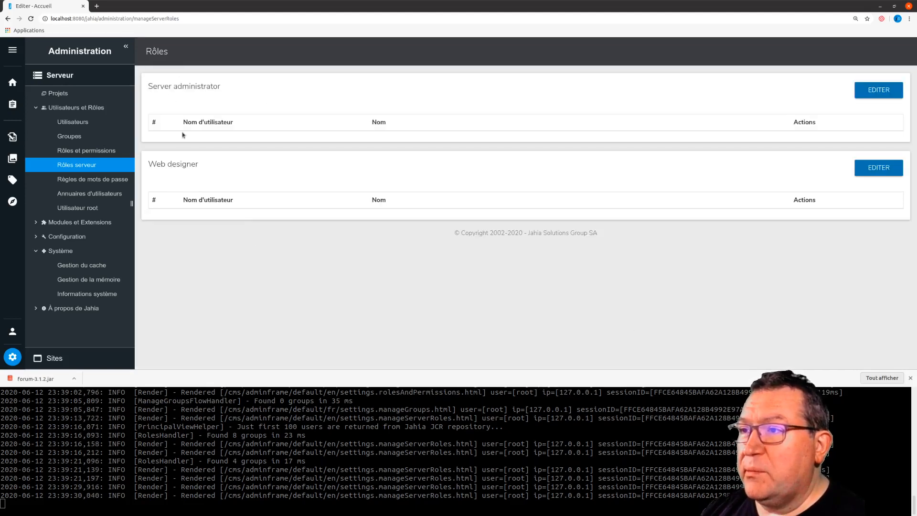
left_click_drag(150, 87, 251, 89)
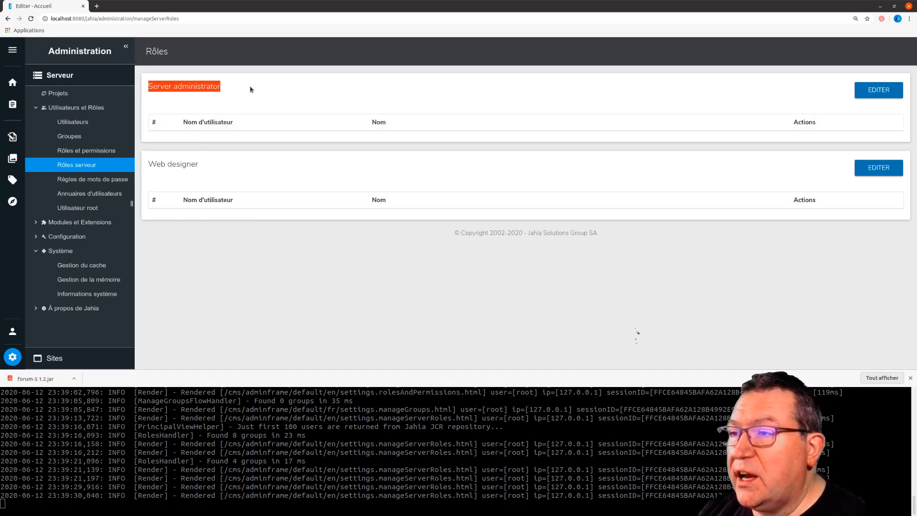
left_click(363, 333)
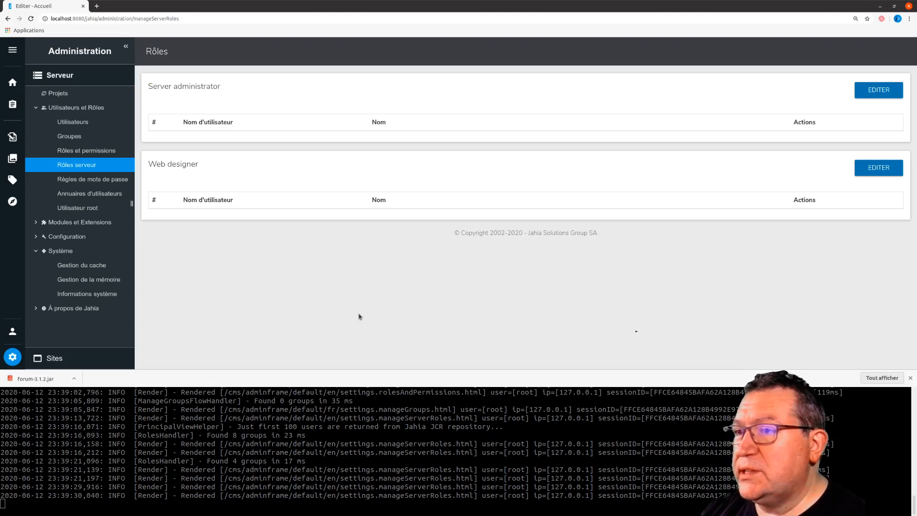
From the server's roles and permissions, open the site-administrator role and examine its site administration permissions
left_click(88, 151)
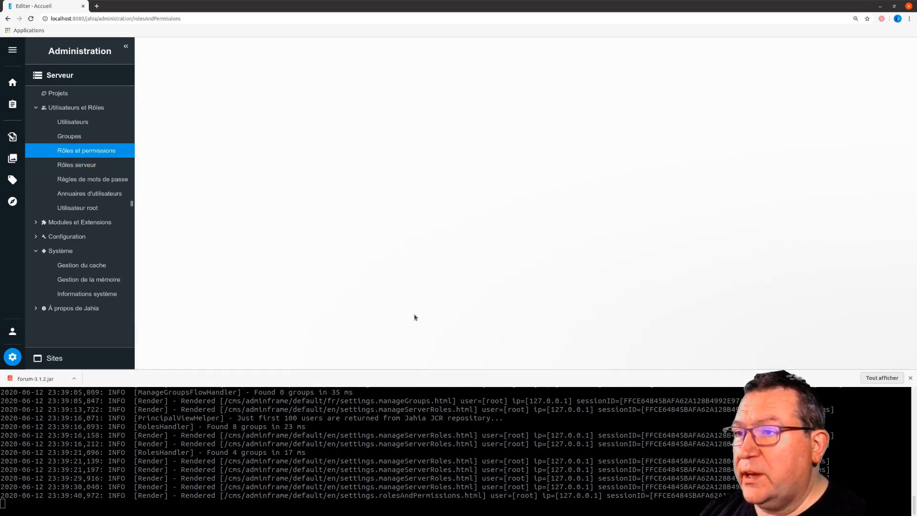
scroll(616, 237, "down", 1)
scroll(616, 238, "down", 7)
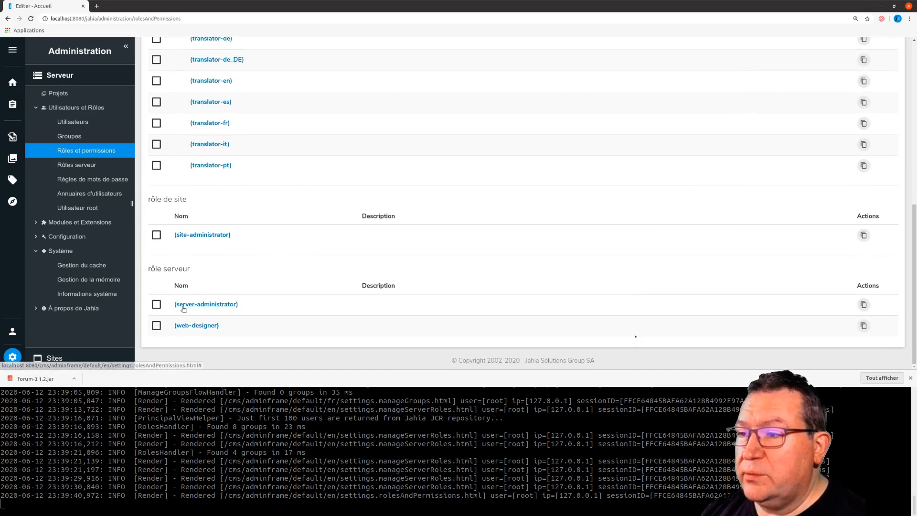
left_click(207, 235)
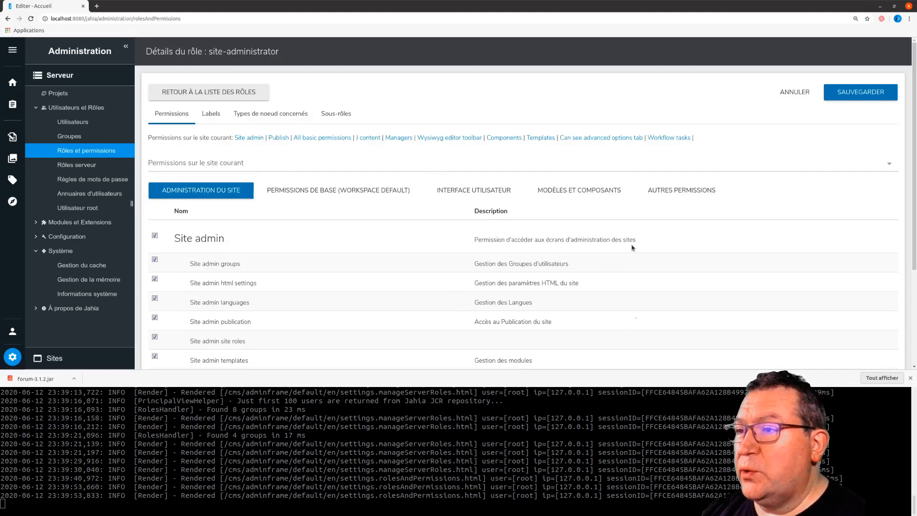
scroll(633, 248, "down", 5)
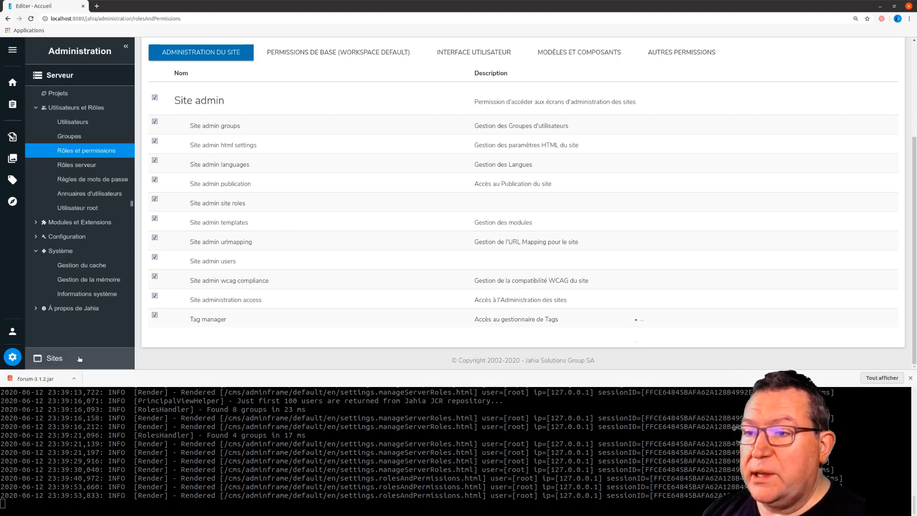
Open the site roles page (Rôles du site) of the Digitall site and view the group assigned to the site-administrator role
left_click(60, 362)
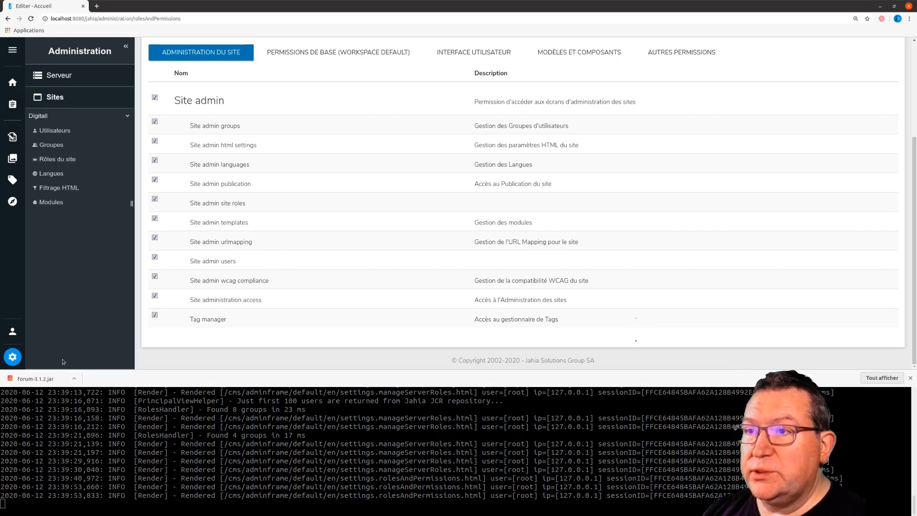
left_click(125, 117)
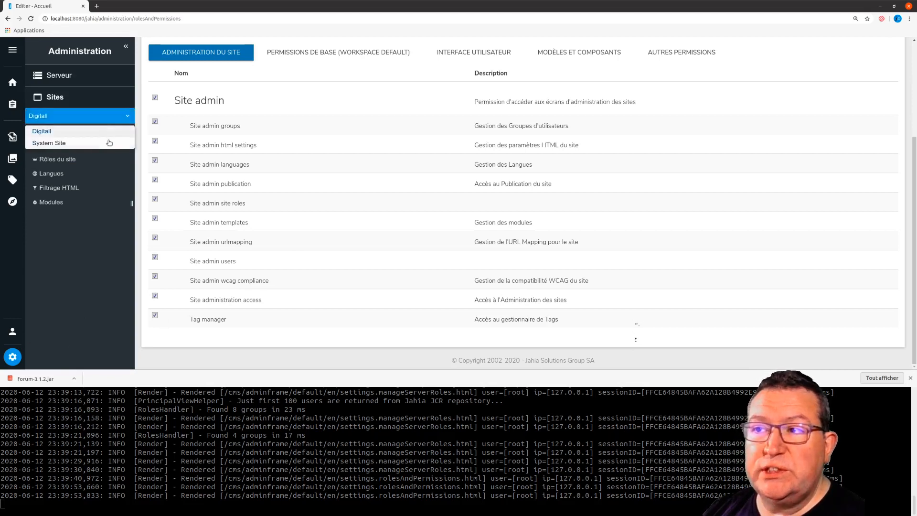
left_click(83, 267)
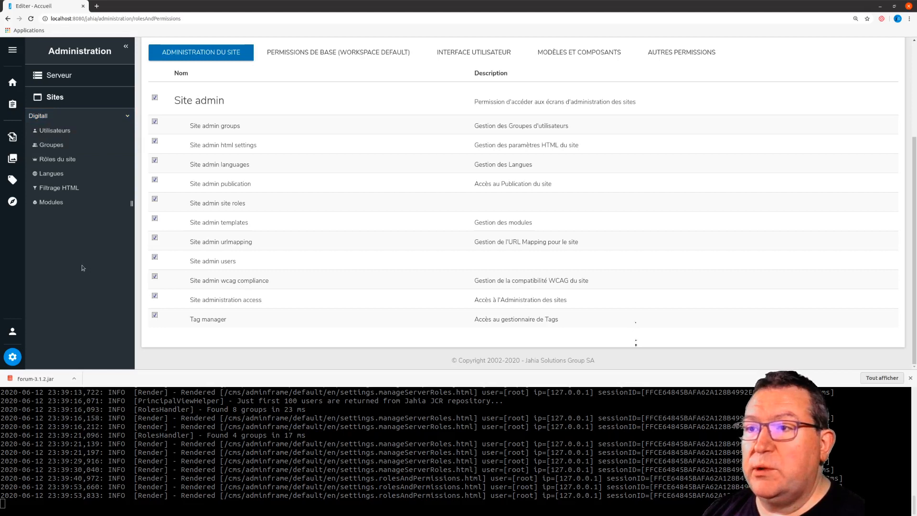
left_click(66, 161)
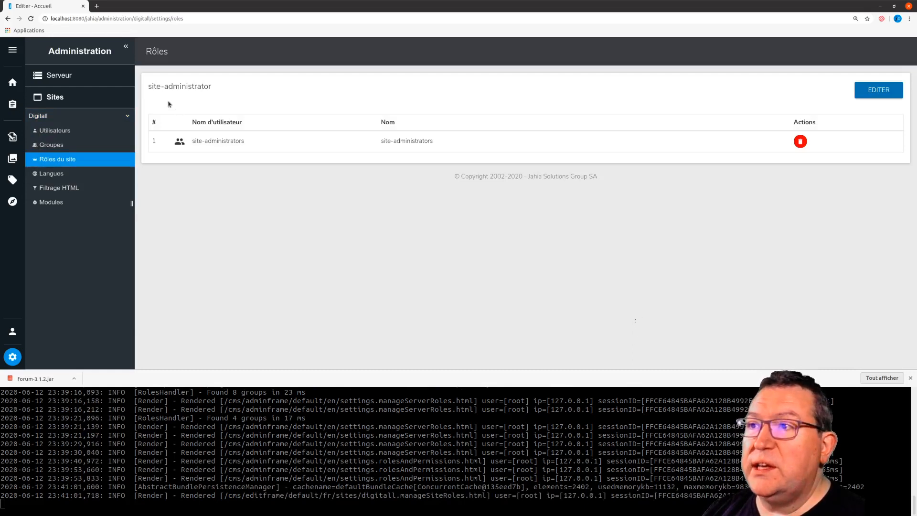
left_click_drag(148, 87, 234, 87)
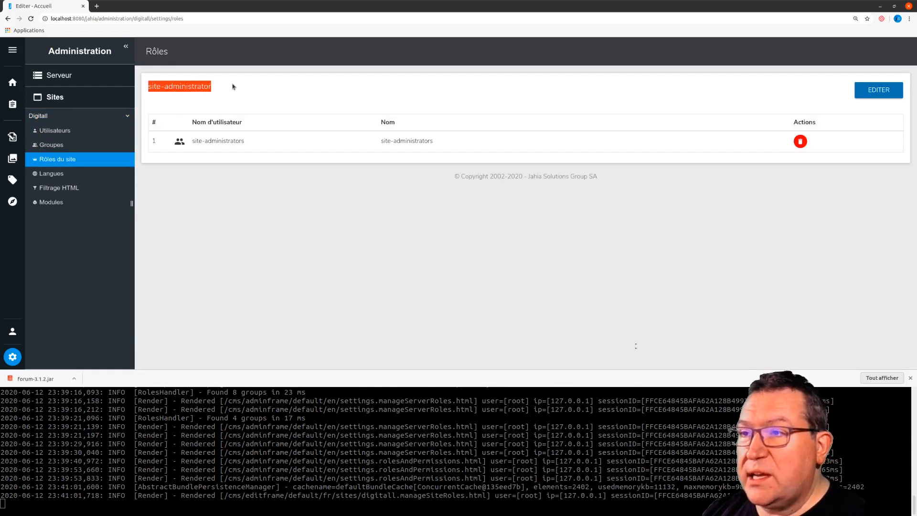
left_click(295, 227)
left_click_drag(245, 141, 190, 146)
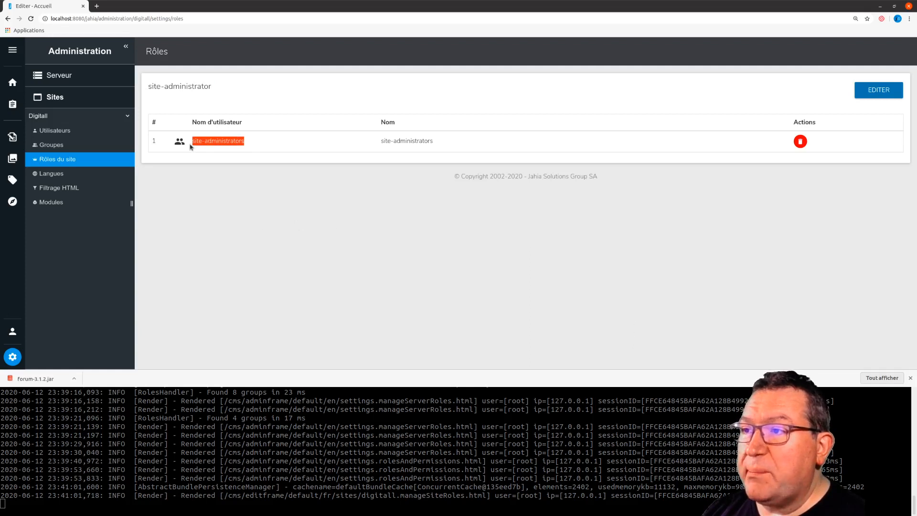
left_click(277, 250)
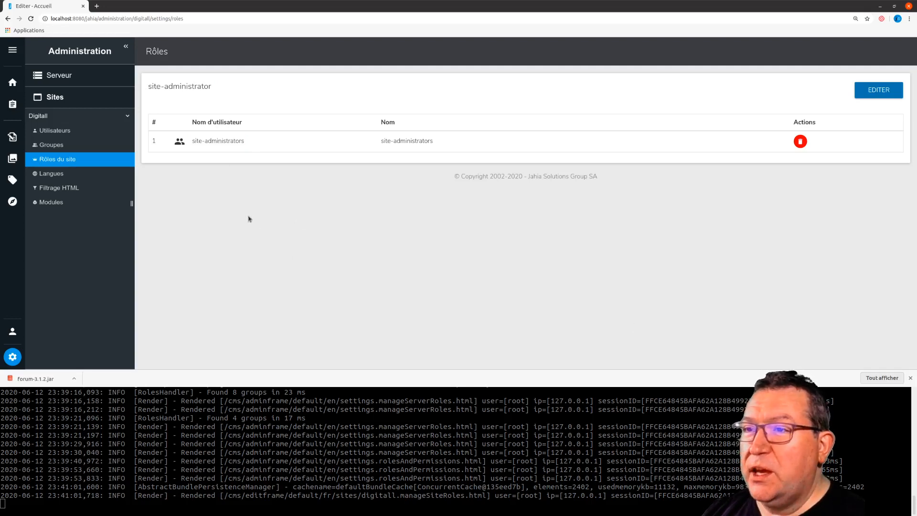
left_click_drag(192, 142, 254, 140)
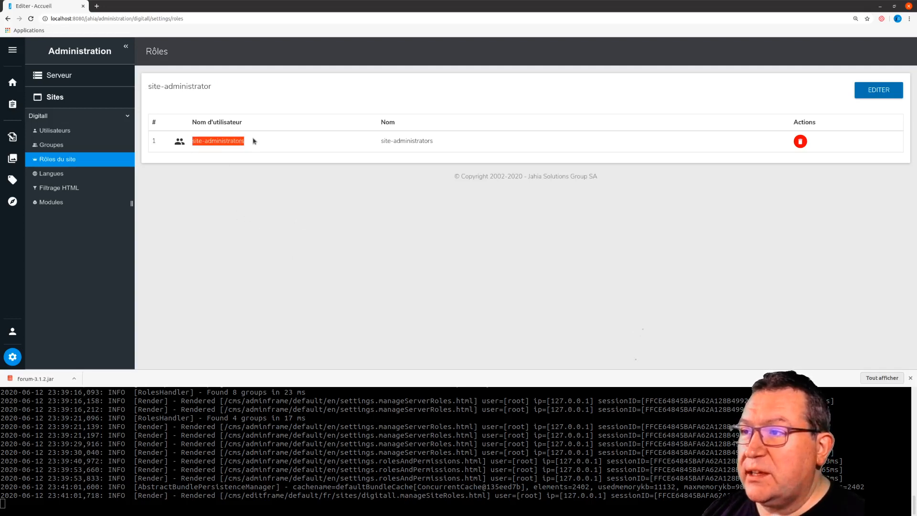
View the members of Digitall's site-administrators group, and return to the site roles page to look at the site-administrator role
left_click(59, 146)
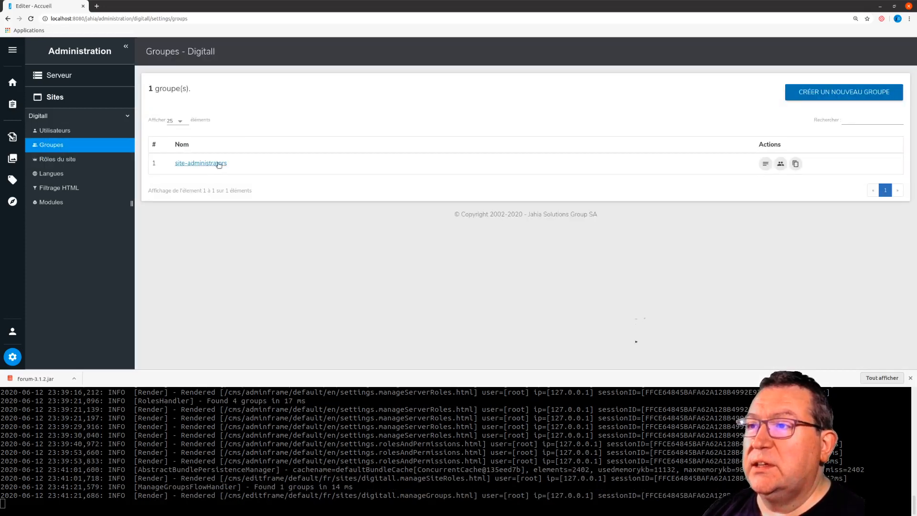
left_click_drag(242, 166, 172, 164)
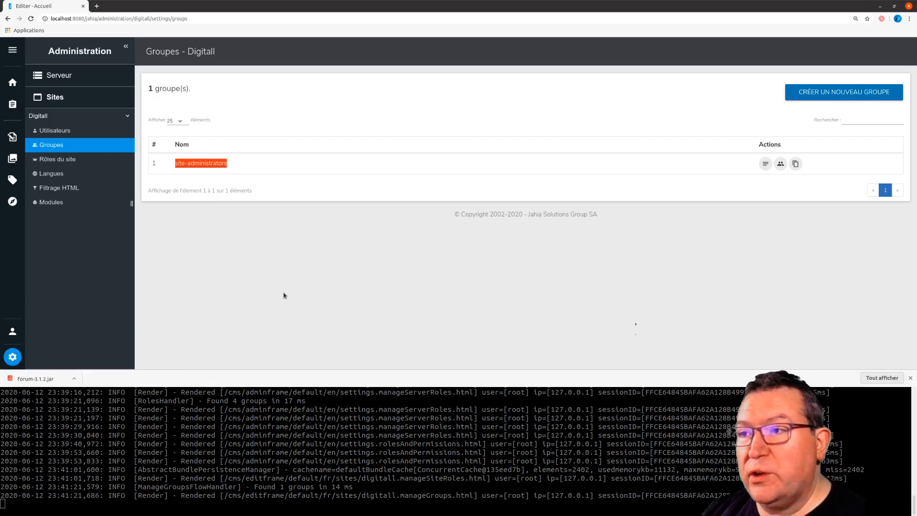
left_click(220, 165)
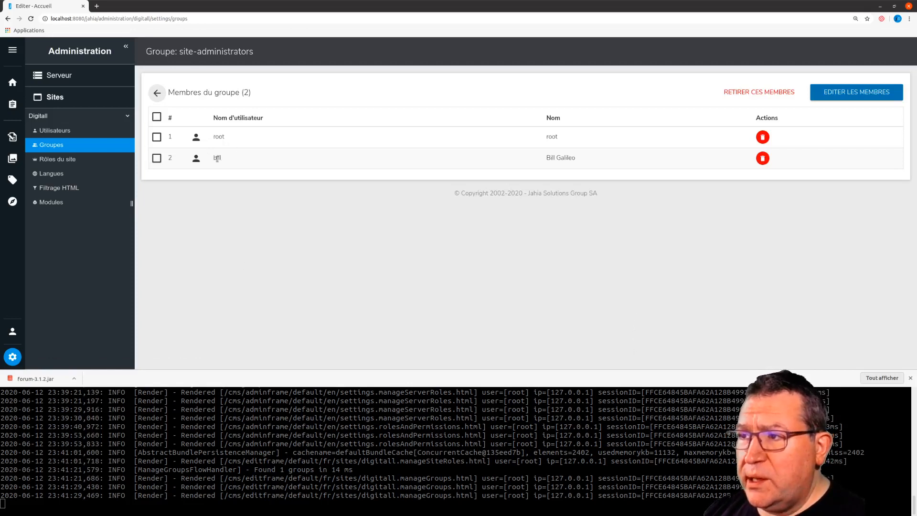
left_click(157, 93)
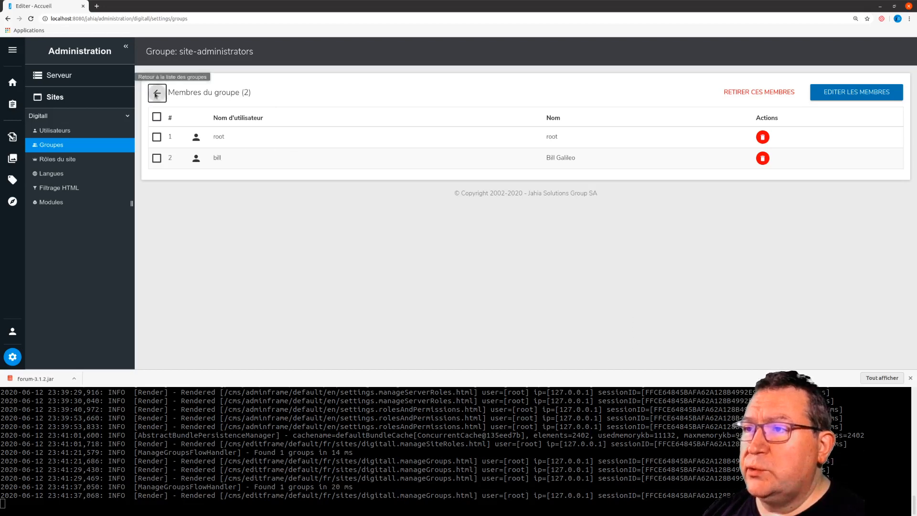
left_click_drag(242, 166, 175, 162)
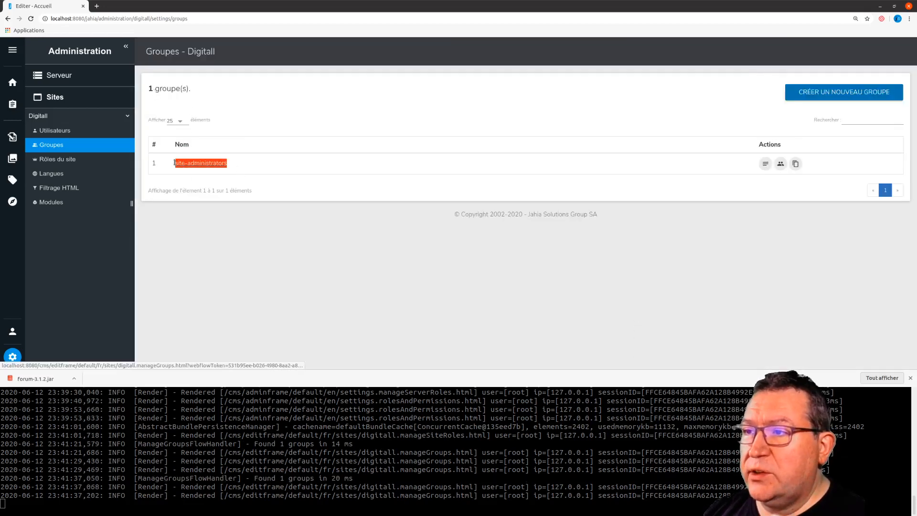
left_click(64, 161)
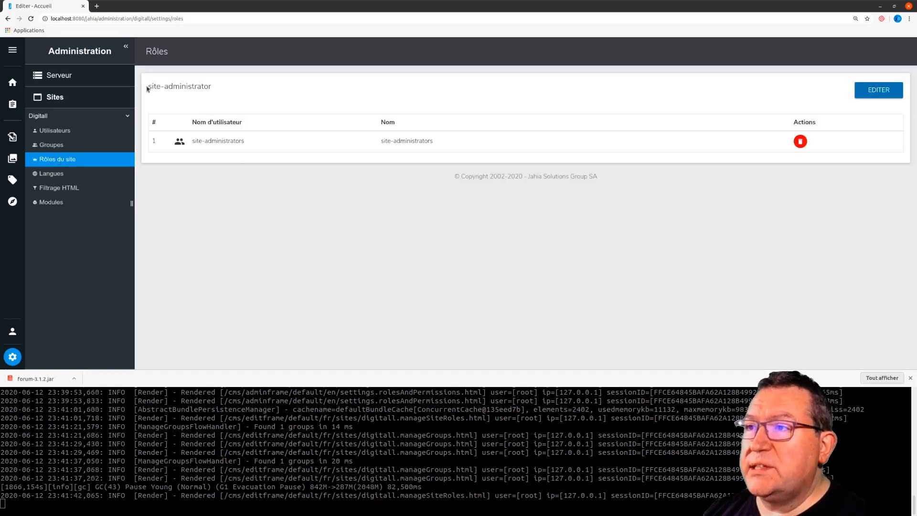
left_click_drag(147, 88, 220, 91)
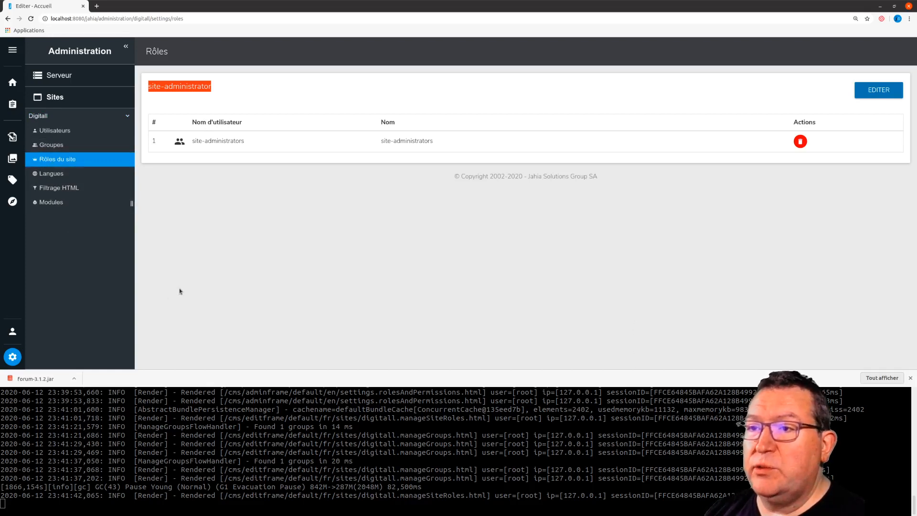
Look at the Digitall site's Extensions entries in jContent, and return to the administration
left_click(13, 159)
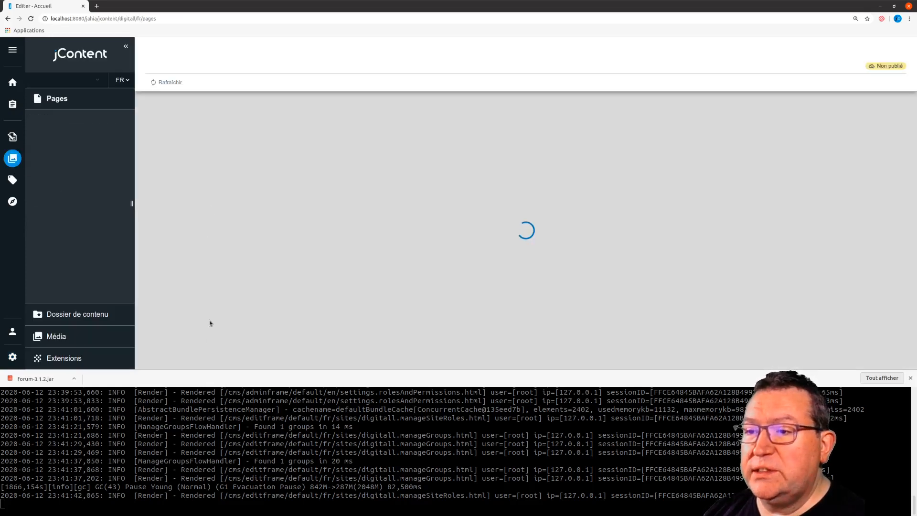
left_click(49, 364)
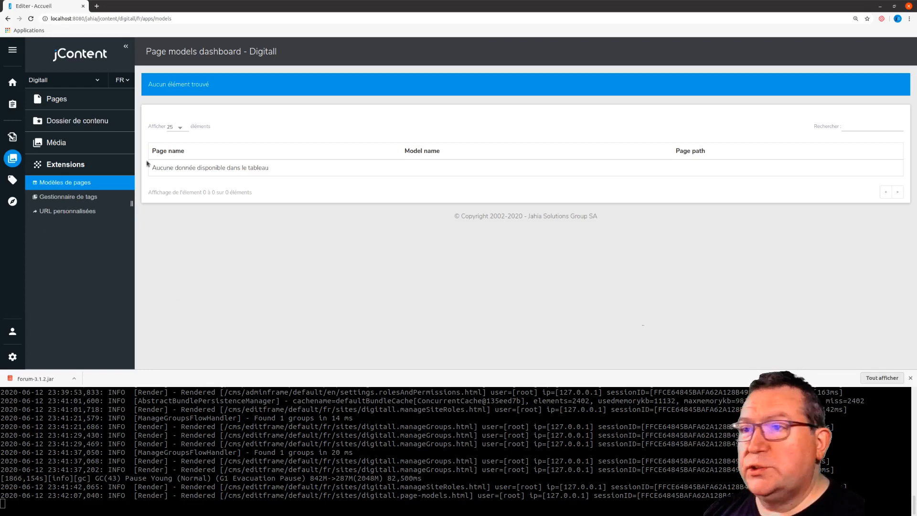
left_click(13, 358)
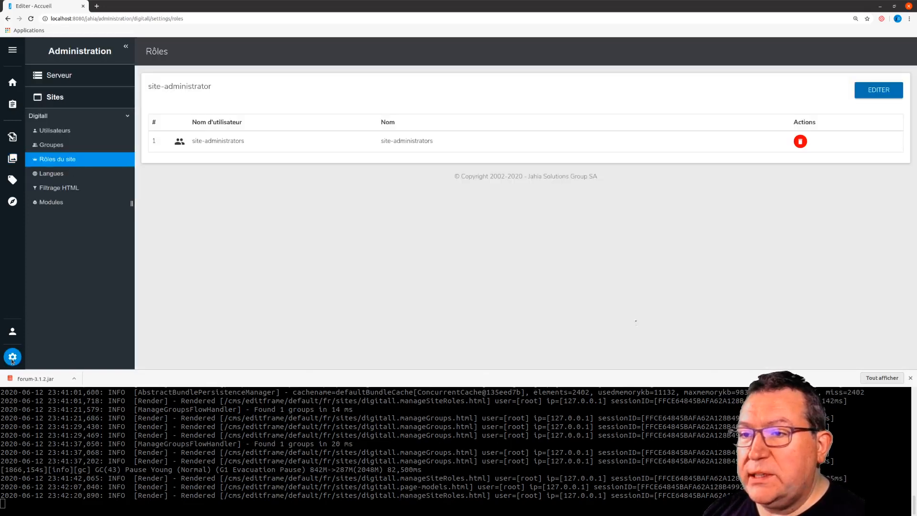
Open the server's roles and permissions page and examine the live roles (rôle live), edit roles (rôle d'édition) and site roles (rôle de site)
left_click(52, 76)
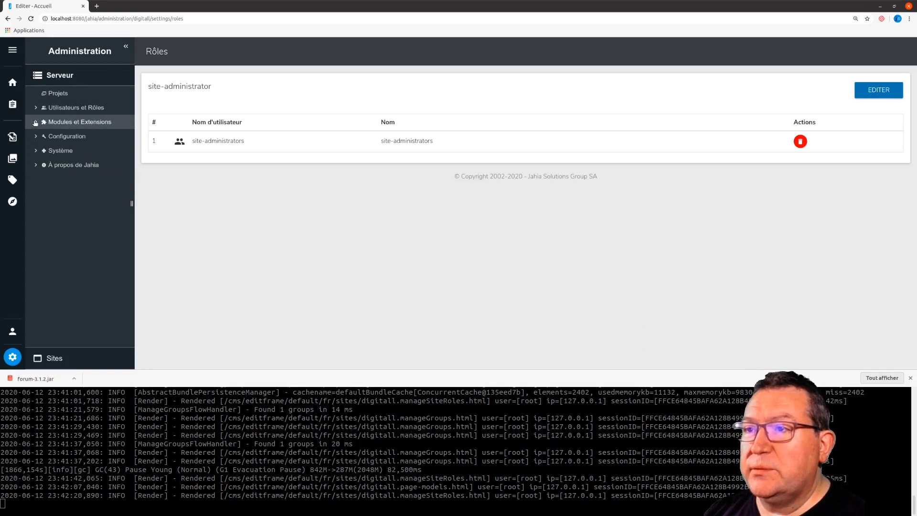
left_click(66, 107)
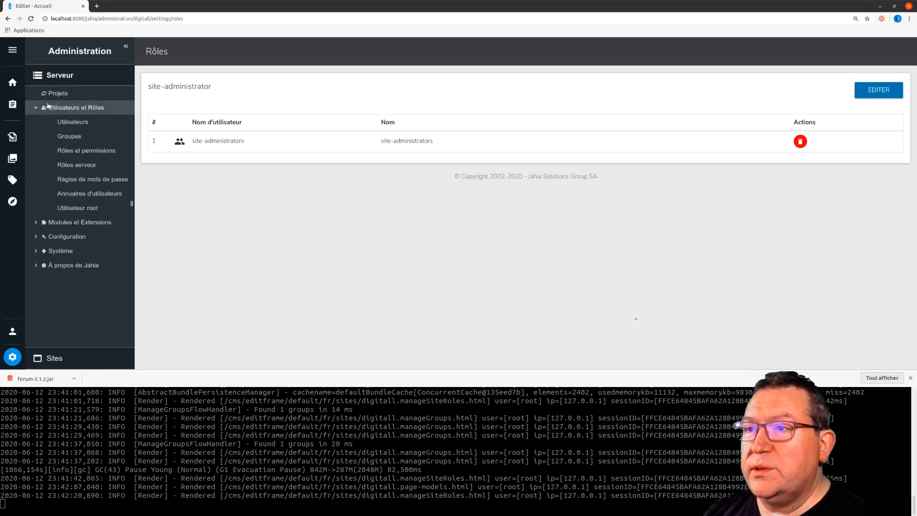
left_click(90, 152)
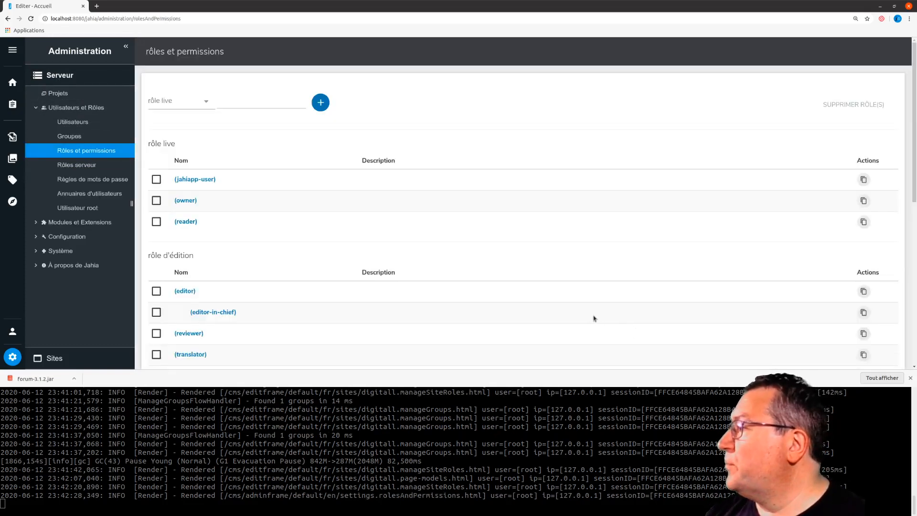
scroll(268, 210, "down", 2)
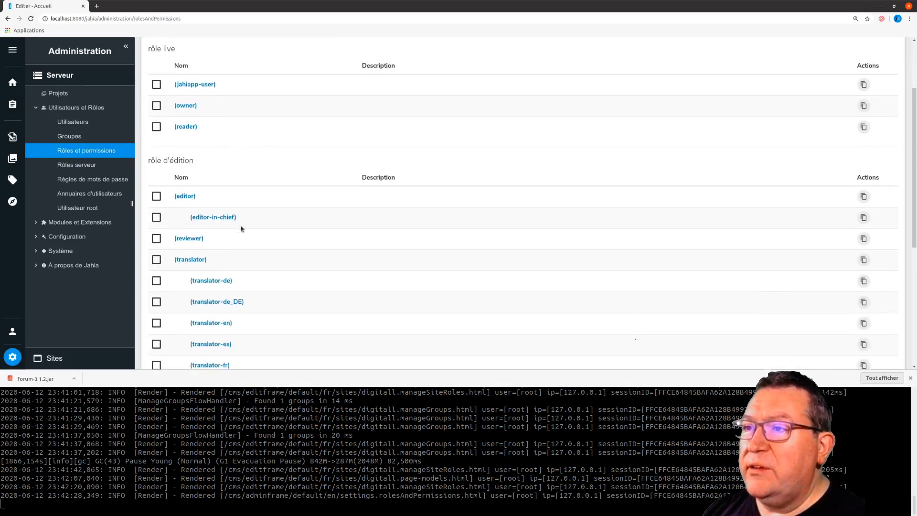
scroll(478, 221, "up", 1)
scroll(276, 226, "down", 1)
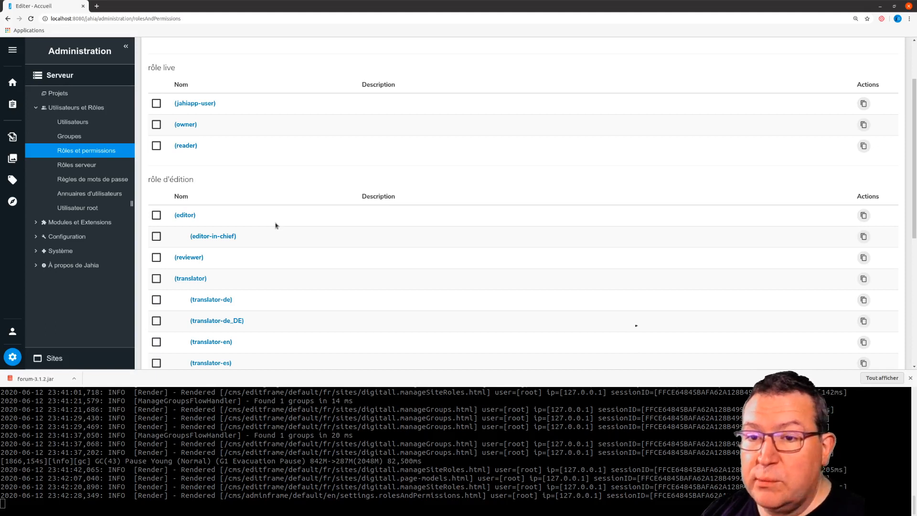
scroll(271, 218, "down", 1)
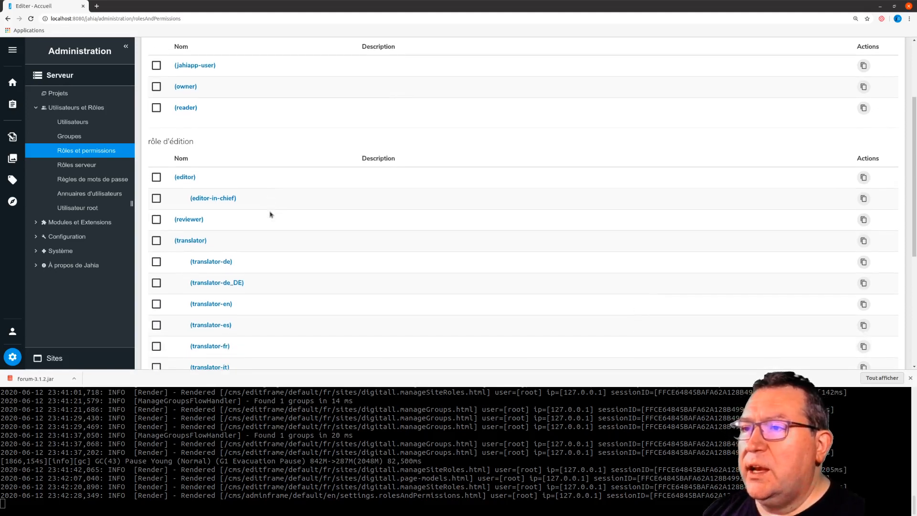
scroll(271, 215, "down", 1)
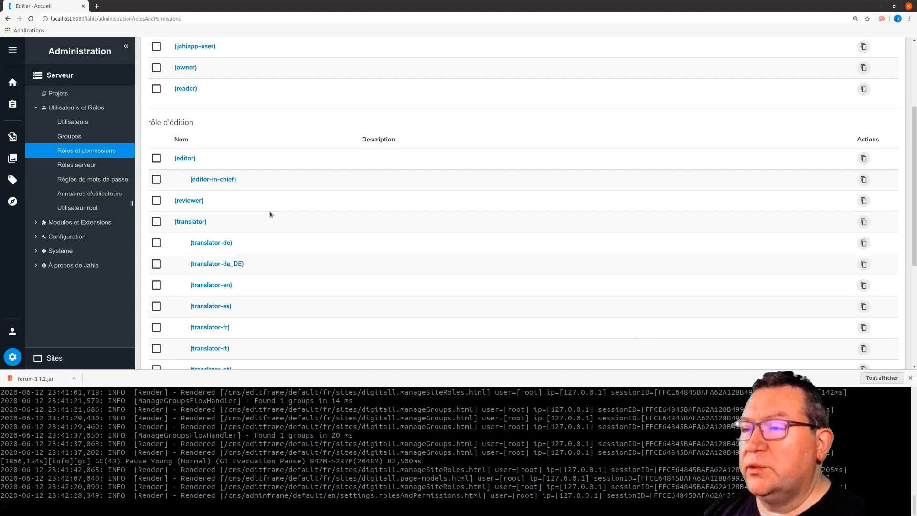
scroll(470, 261, "down", 2)
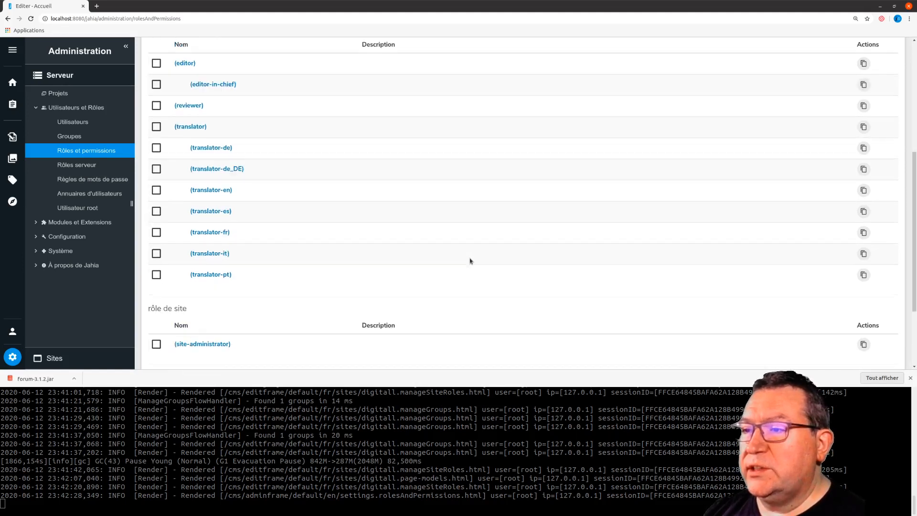
scroll(470, 260, "up", 4)
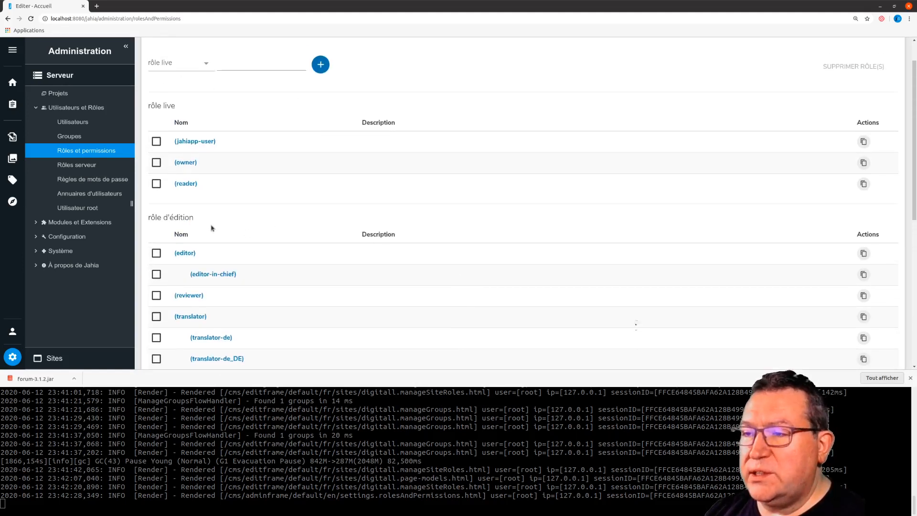
Open the details of the editor role among the edit roles (rôle d'édition) and look at its basic permissions
scroll(280, 207, "down", 1)
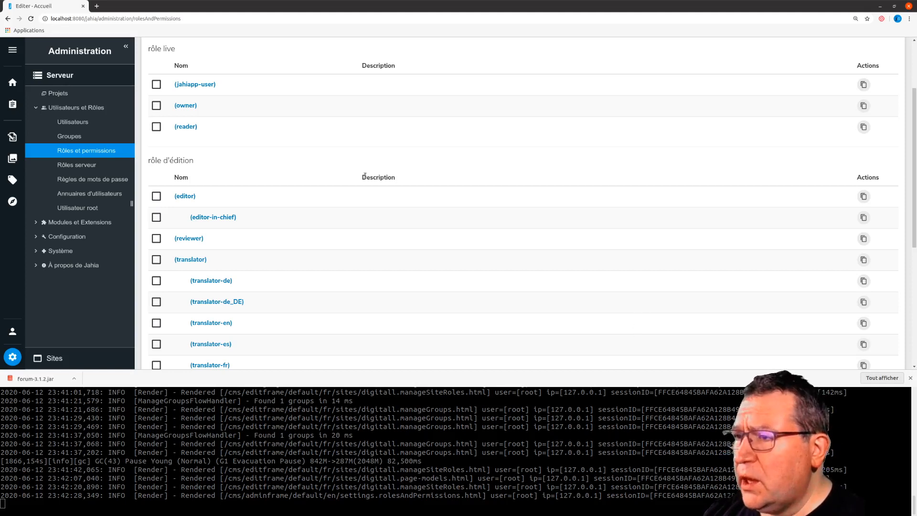
scroll(309, 168, "down", 2)
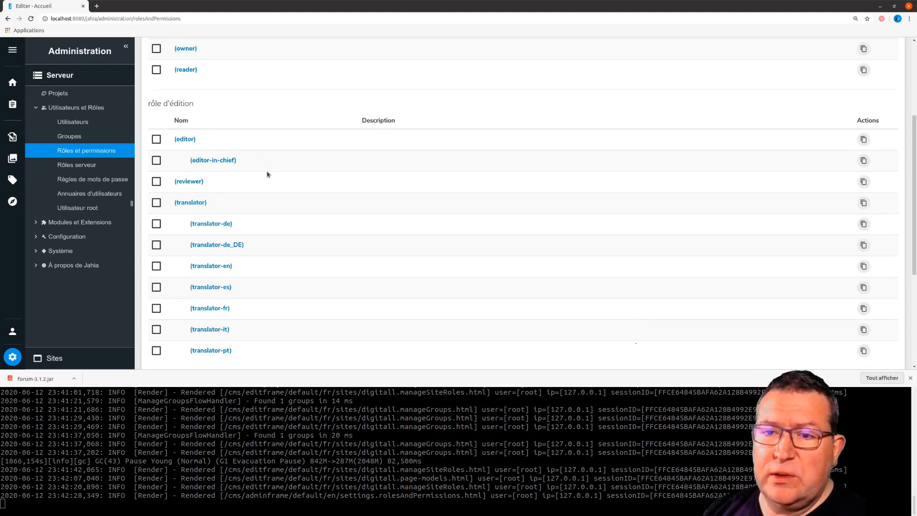
left_click(186, 139)
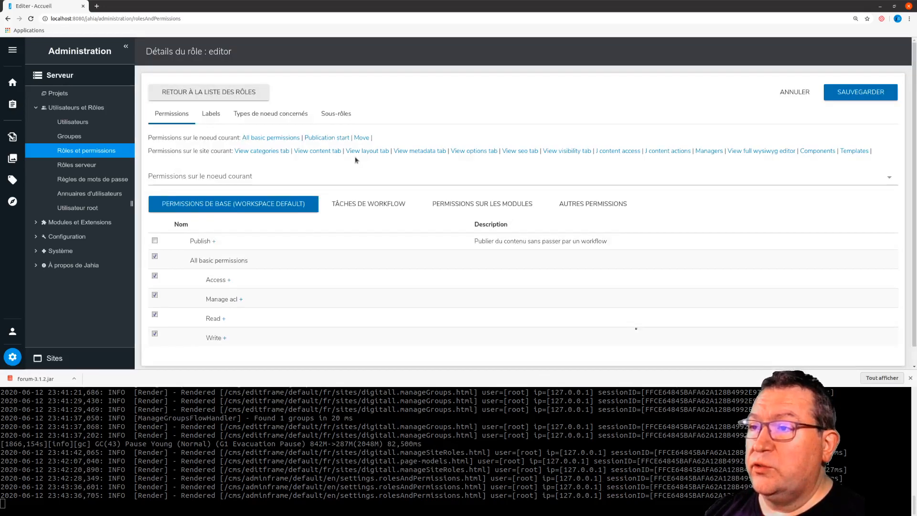
scroll(377, 159, "down", 1)
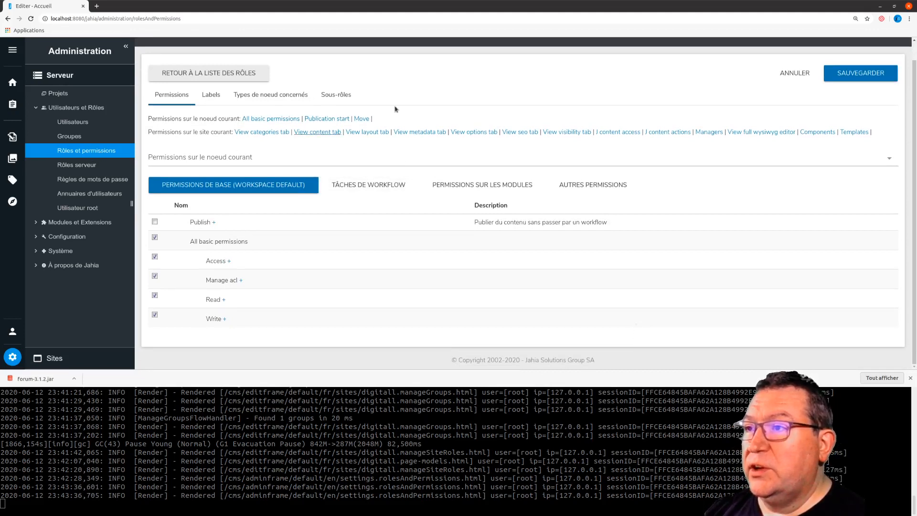
Return to the role list and look at the permissions of the editor-in-chief role under the edit roles (rôle d'édition)
left_click(224, 77)
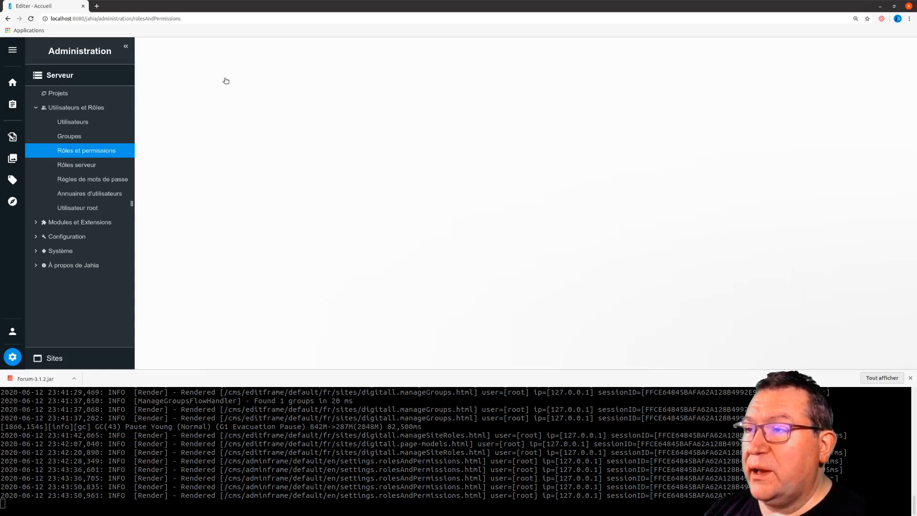
scroll(222, 261, "down", 2)
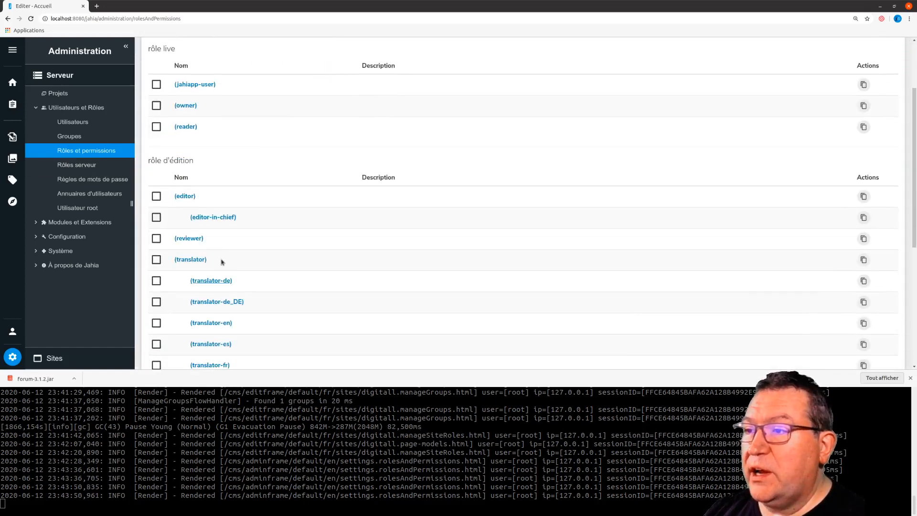
left_click(213, 217)
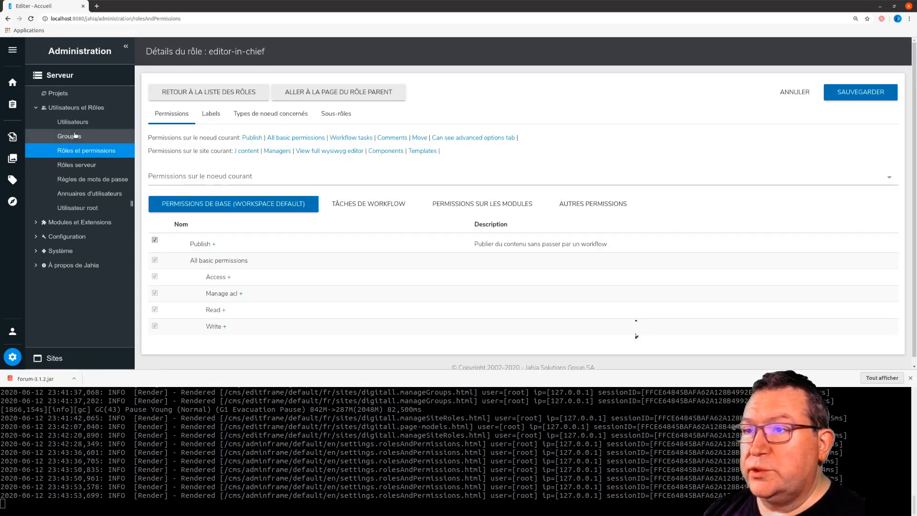
View the server roles page (Rôles serveur) and the Digitall site's roles page (Rôles du site)
left_click(80, 169)
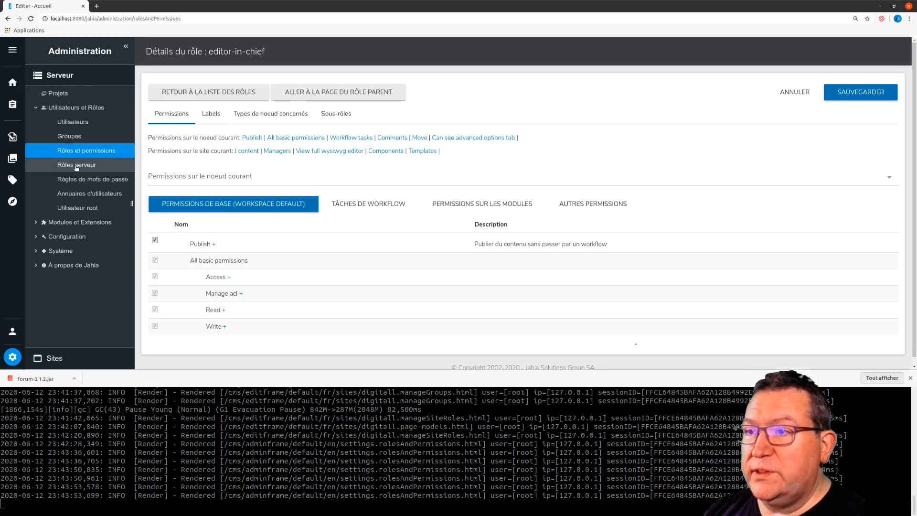
left_click(73, 356)
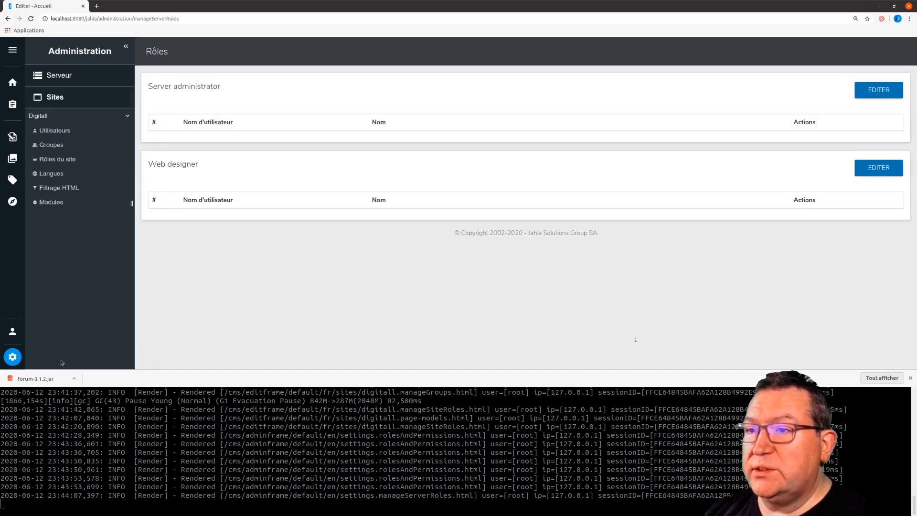
left_click(70, 115)
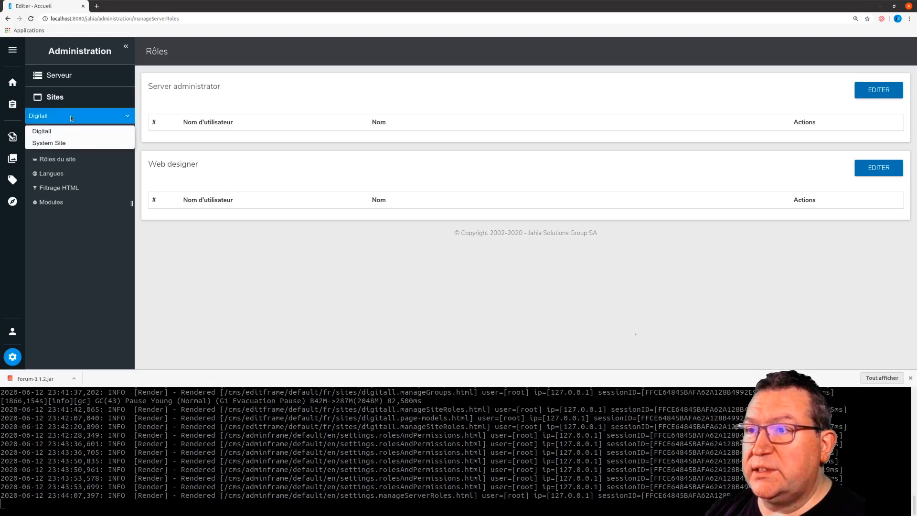
left_click(71, 116)
left_click(90, 160)
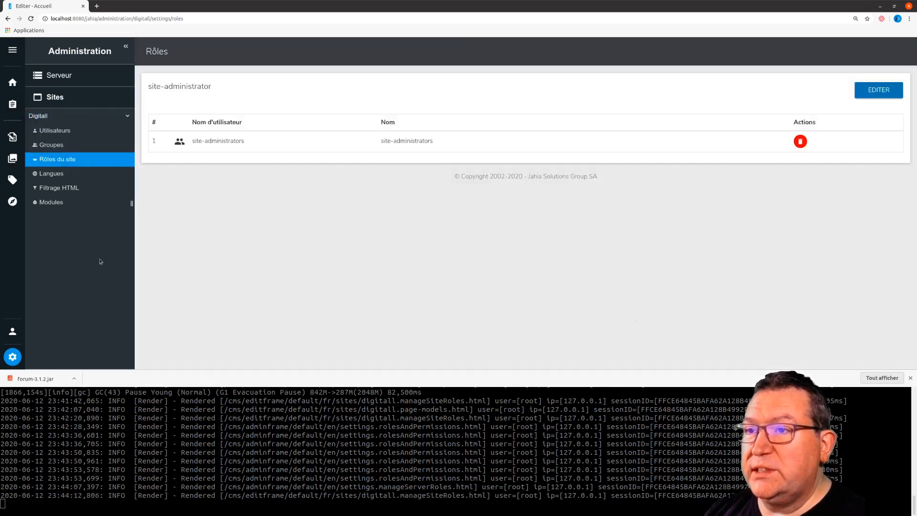
Open the Digitall project from the dashboard, edit its A propos page and look through the page's content fields
left_click(14, 85)
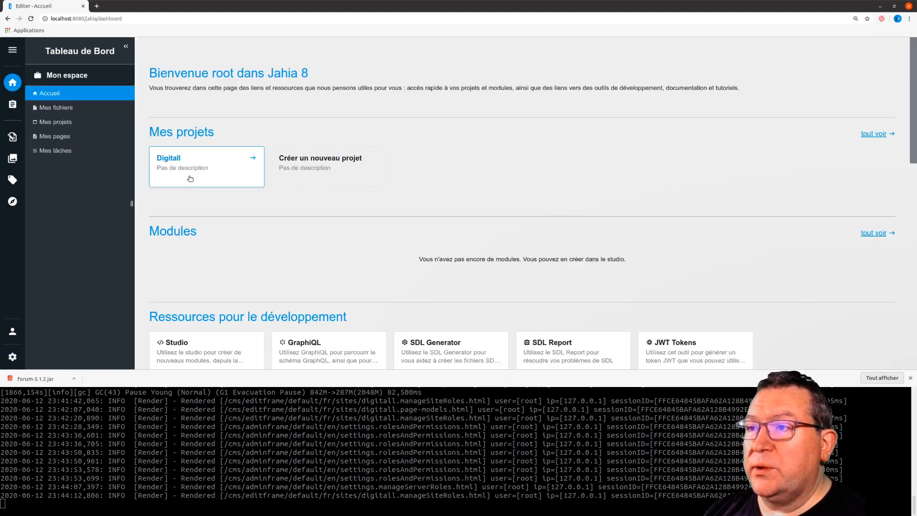
left_click(181, 172)
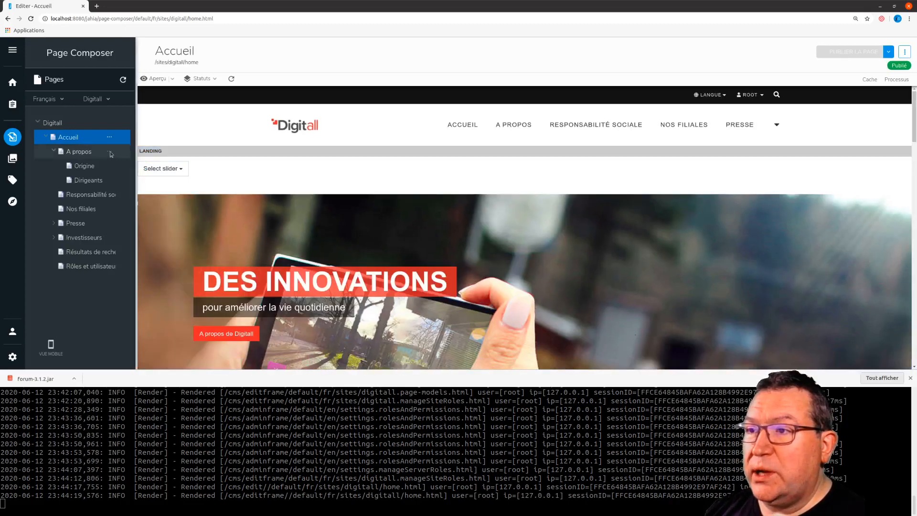
left_click(86, 152)
left_click(109, 151)
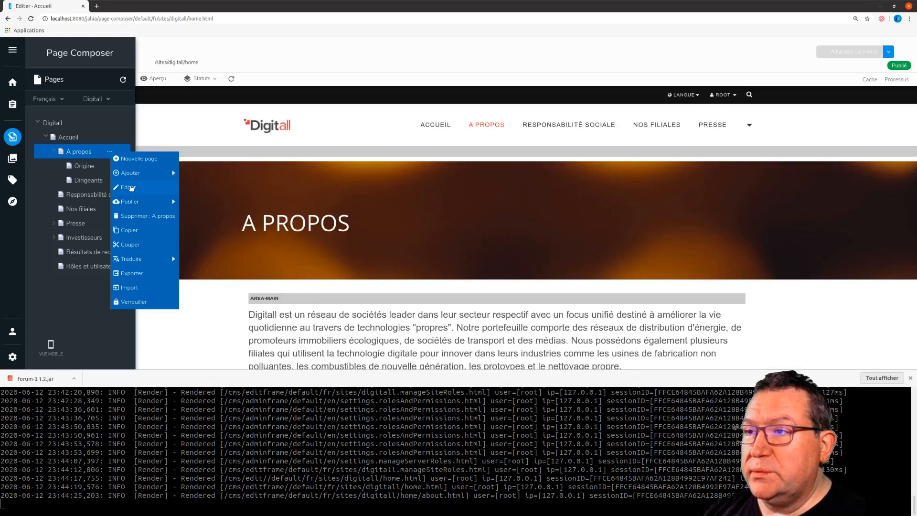
left_click(130, 187)
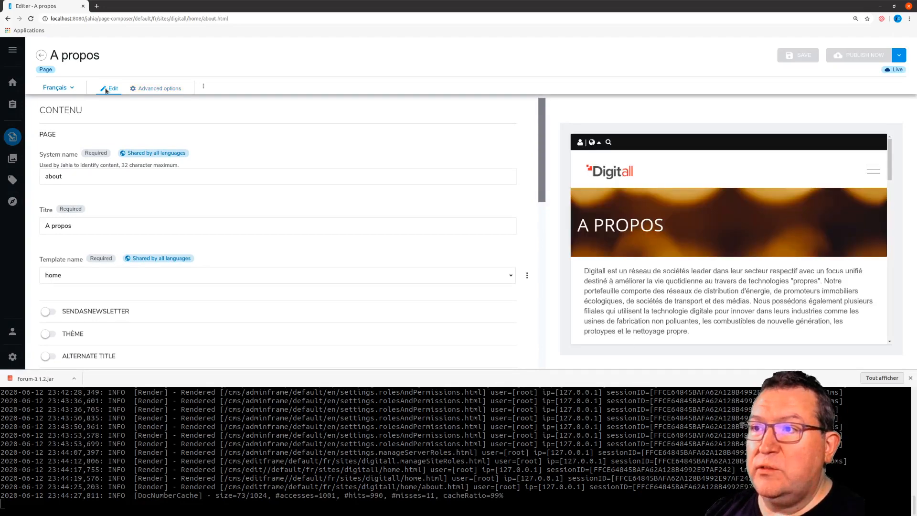
scroll(448, 227, "down", 2)
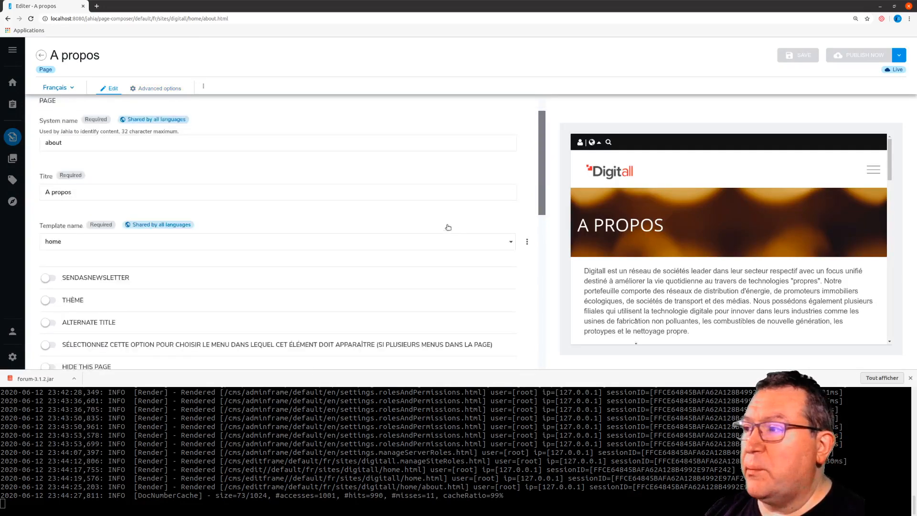
scroll(364, 251, "down", 5)
scroll(346, 260, "up", 6)
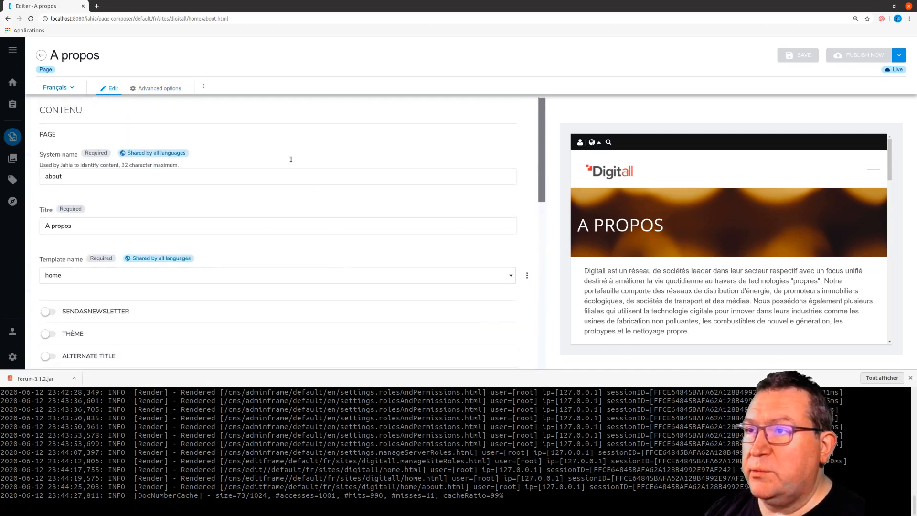
Examine the edit roles (Rôles d'édition) and their inheritance in the A propos page's advanced options, and close them without saving
left_click(163, 89)
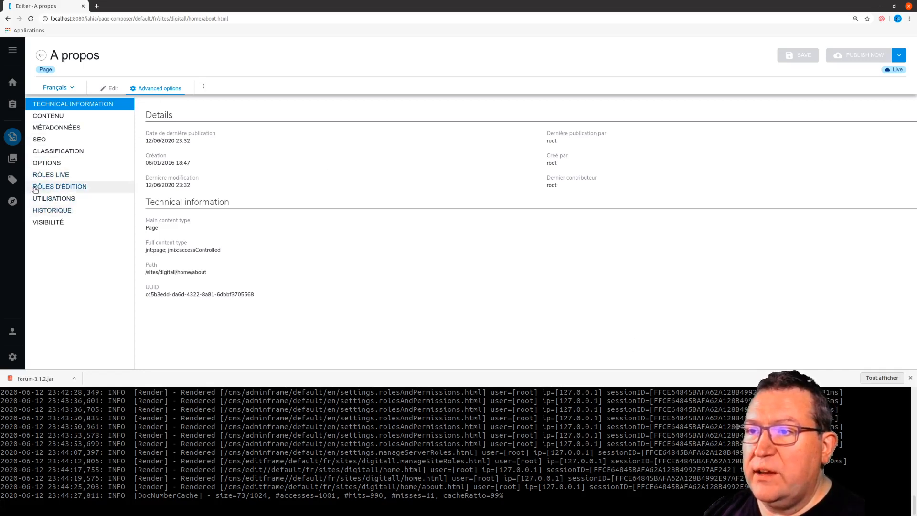
left_click(65, 188)
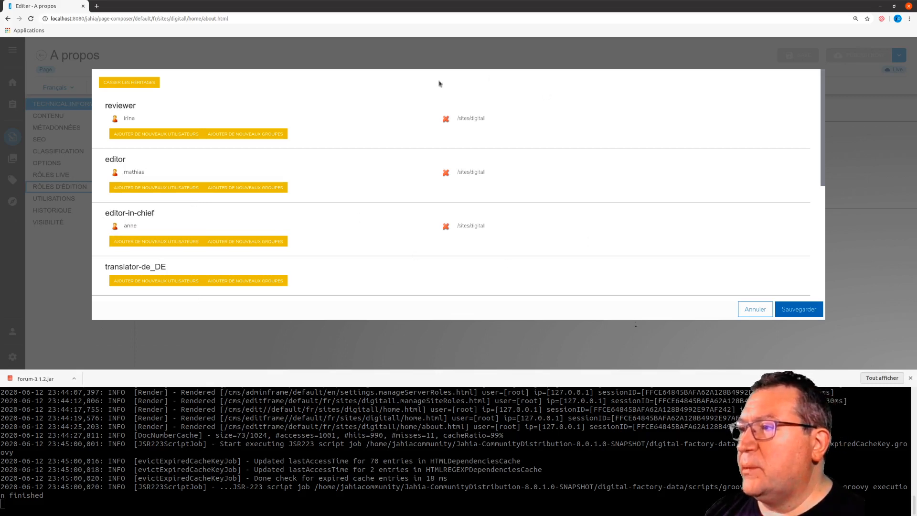
left_click(473, 227)
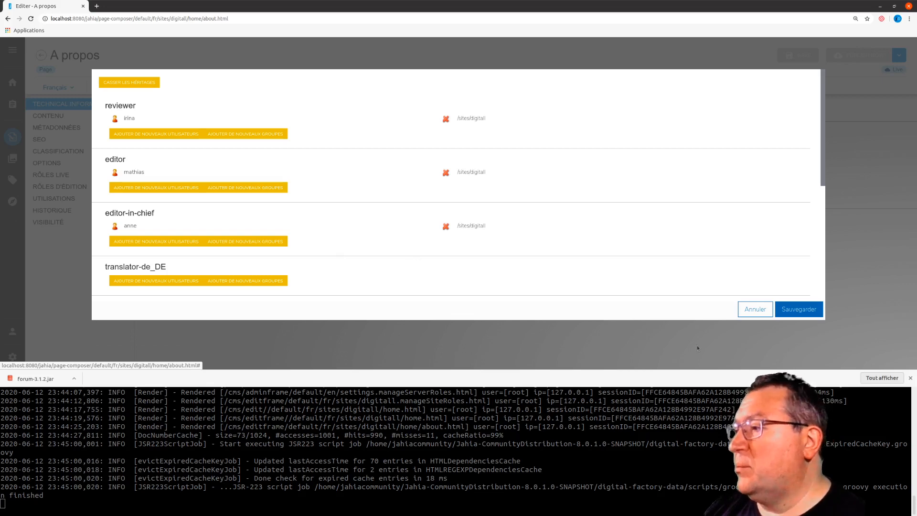
left_click(755, 309)
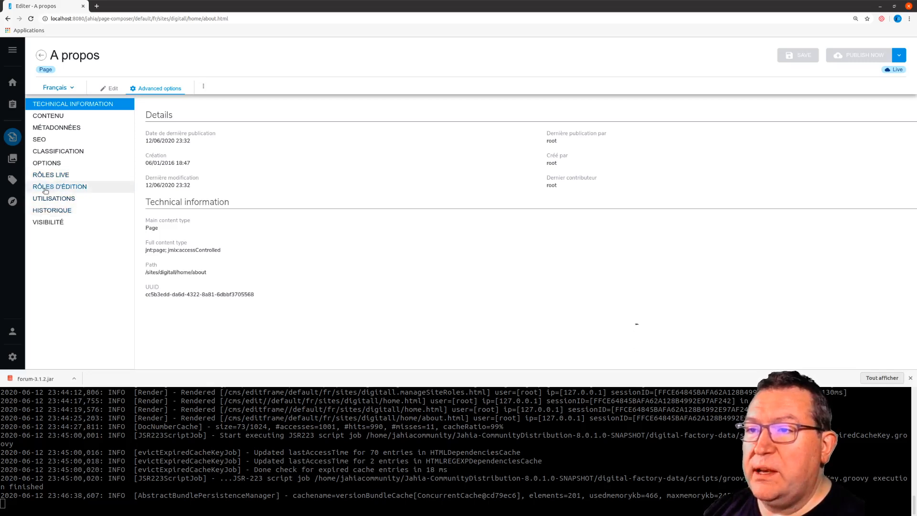
Examine the live roles (Rôles live) of the A propos page, especially reader, and return to the page tree without saving
left_click(58, 176)
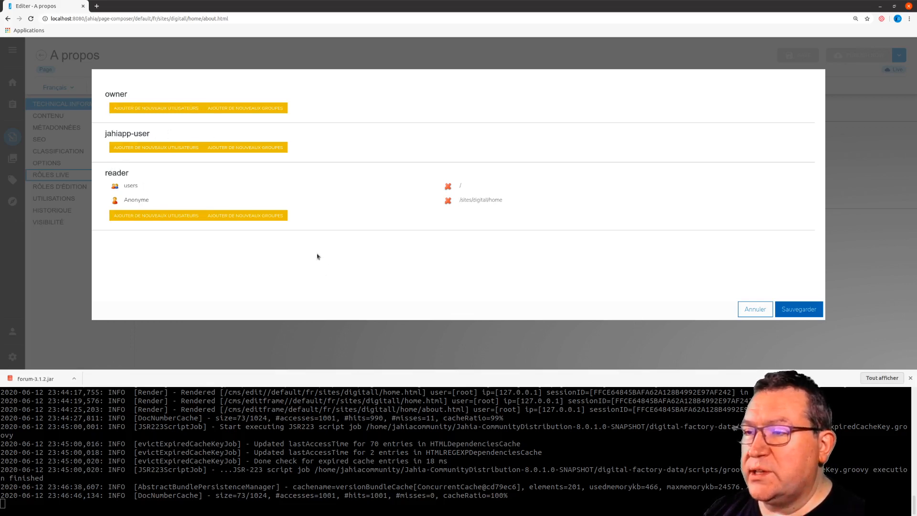
left_click_drag(108, 173, 141, 180)
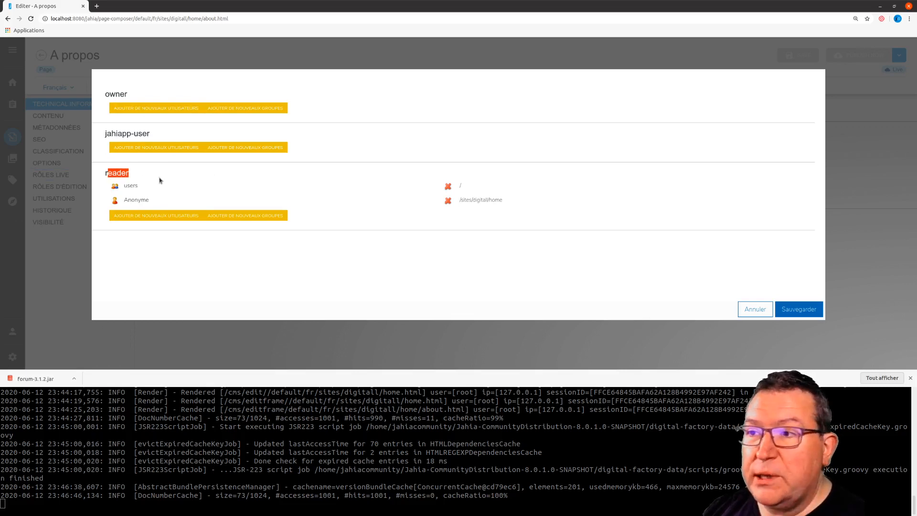
left_click(356, 277)
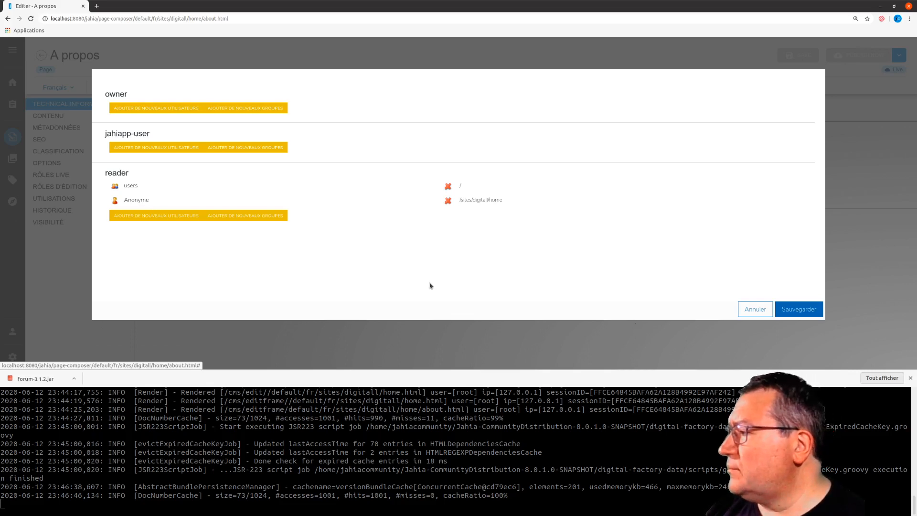
left_click(756, 309)
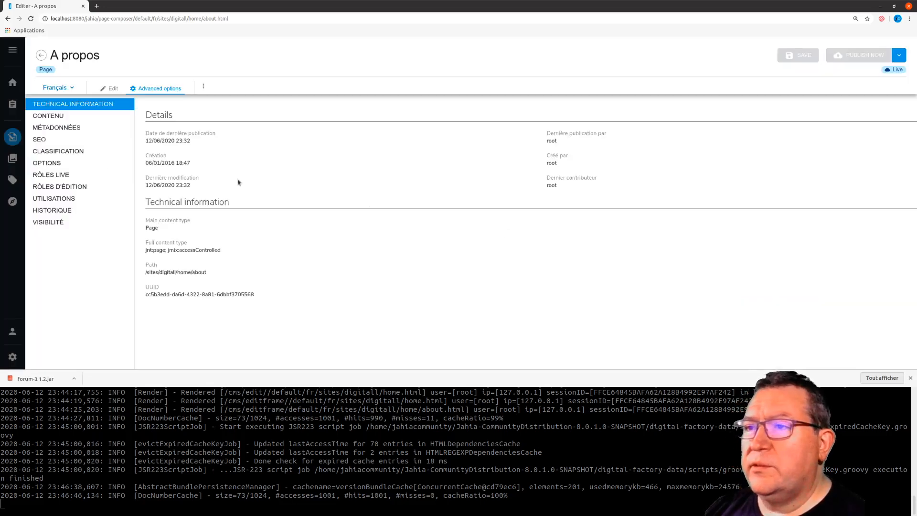
left_click(41, 56)
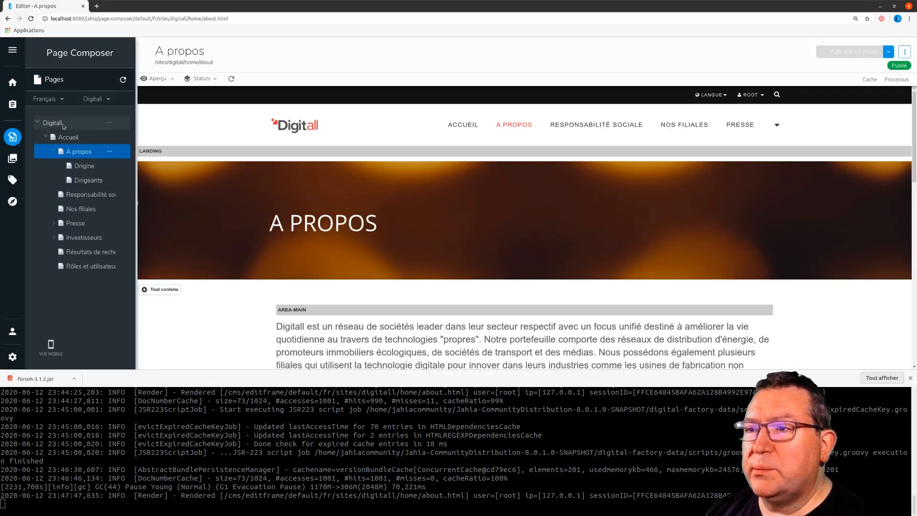
Remove the user assigned as reviewer from the Digitall site's edit roles, save the change and return to the page tree
left_click(109, 124)
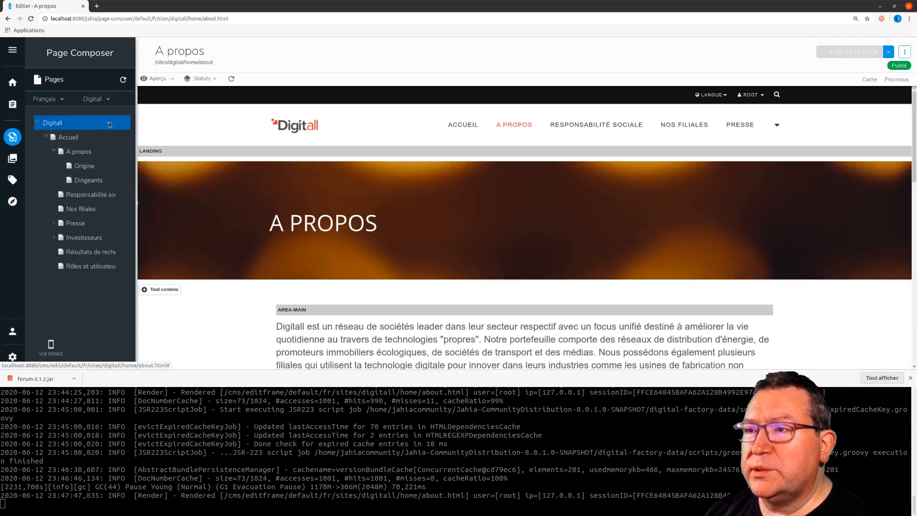
left_click(109, 124)
left_click(134, 143)
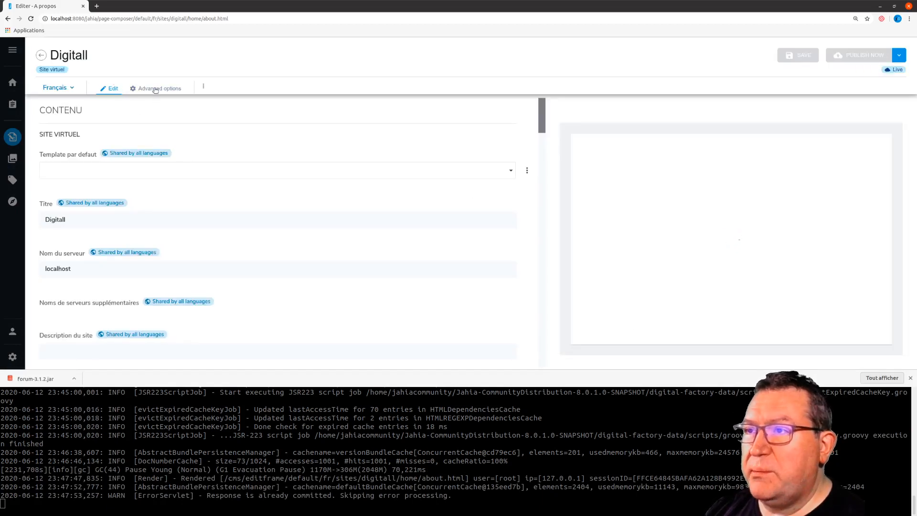
left_click(153, 88)
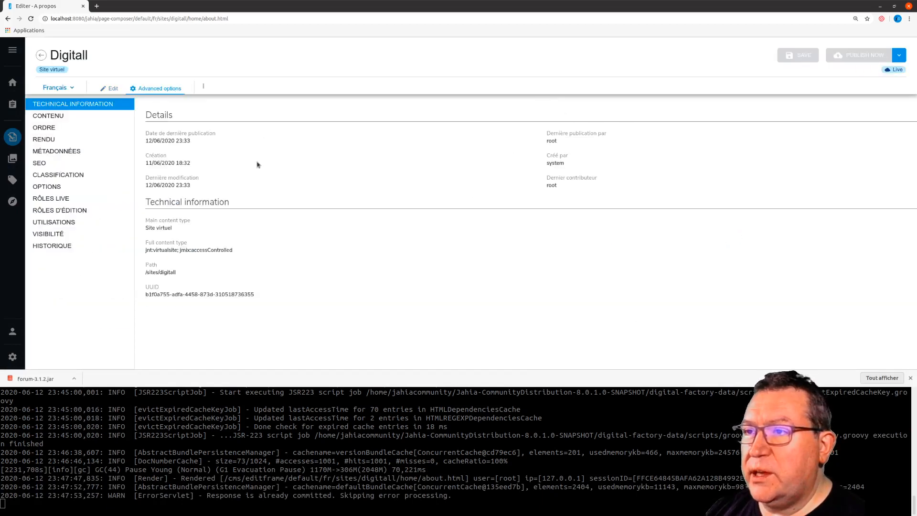
left_click(67, 211)
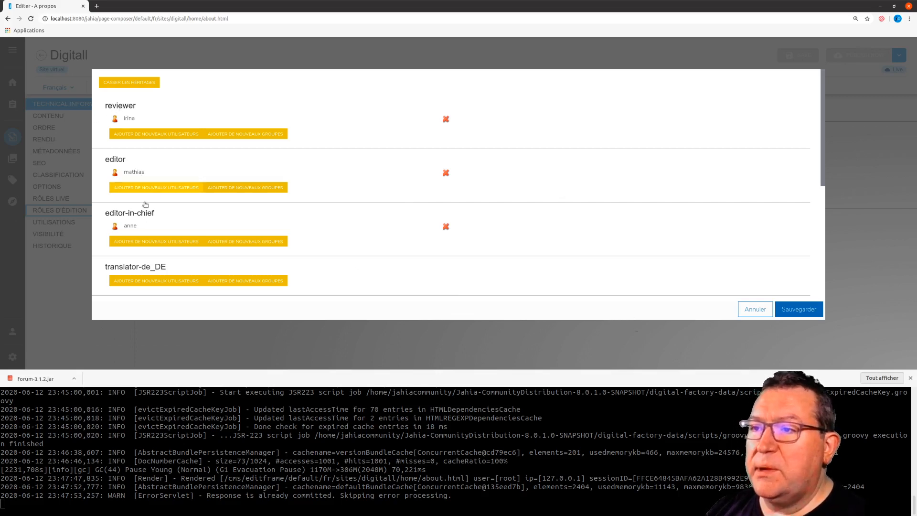
left_click(445, 119)
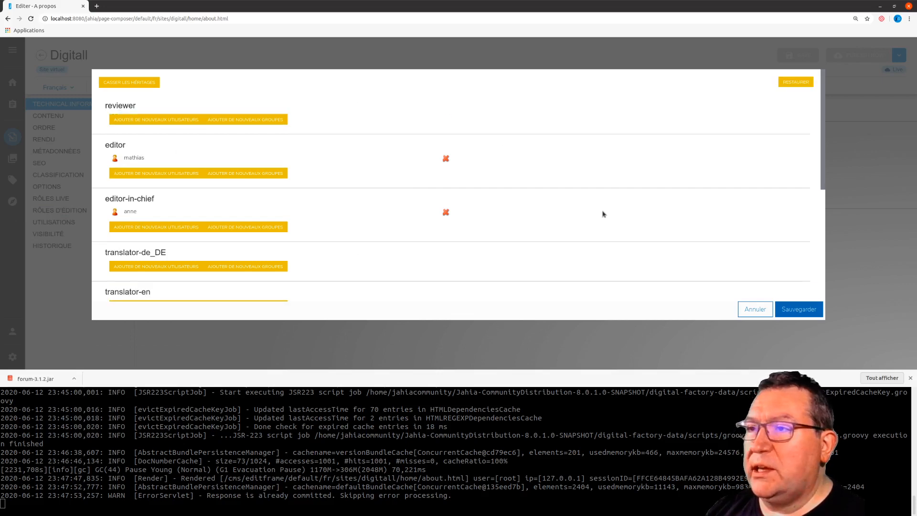
left_click(799, 310)
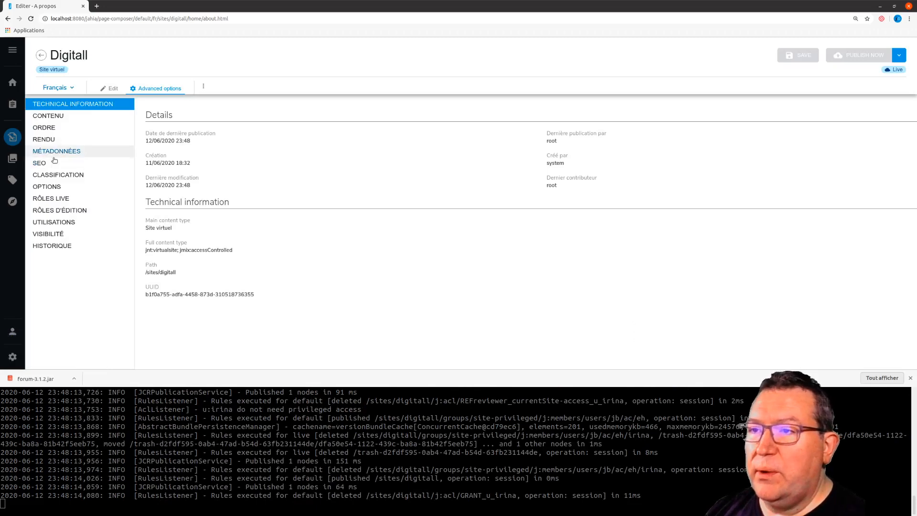
left_click(44, 56)
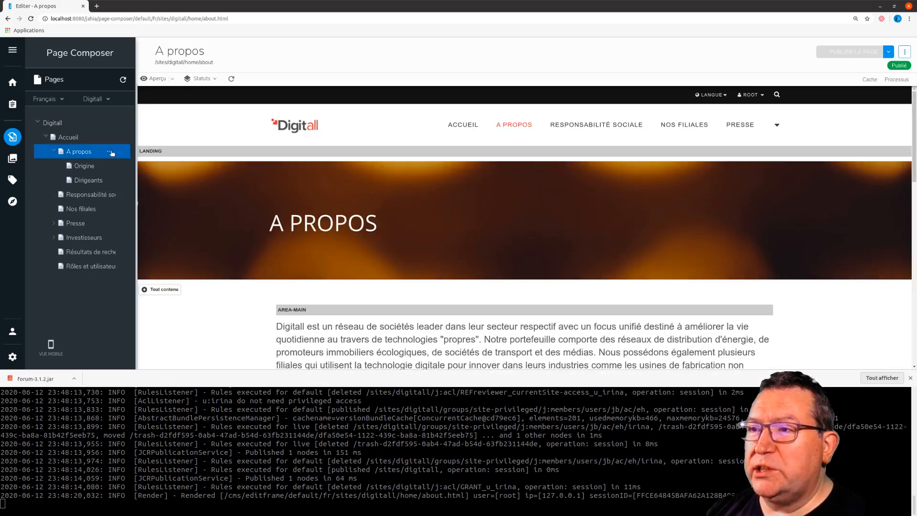
Assign the Digitall site's former reviewer as an additional editor in the A propos page's edit roles, save and return to the page tree
left_click(112, 152)
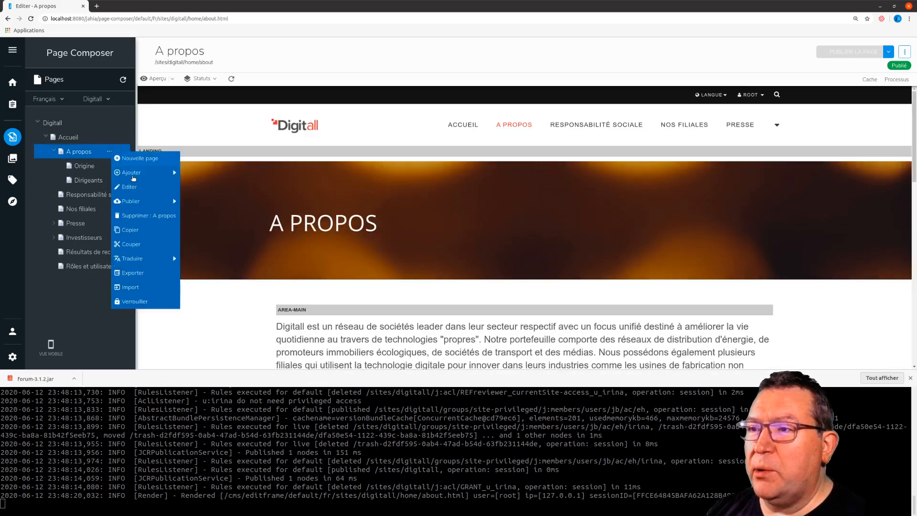
left_click(133, 188)
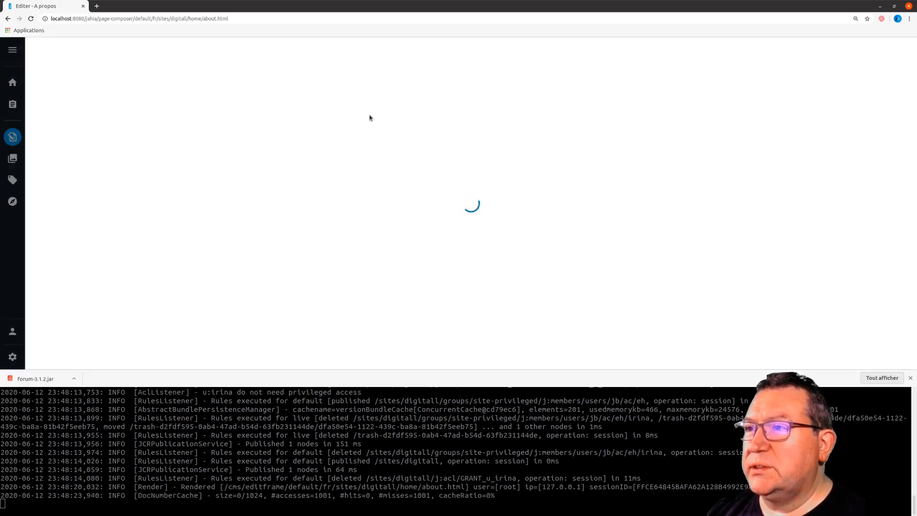
left_click(166, 89)
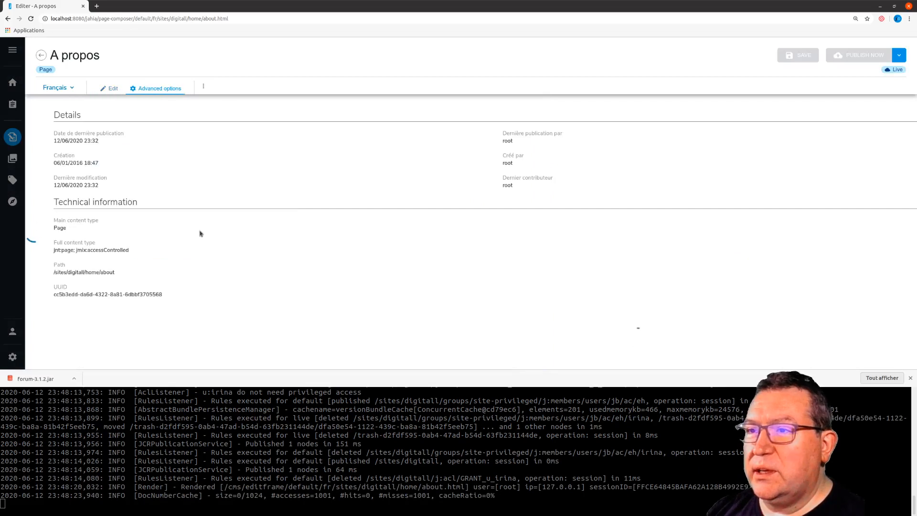
left_click(64, 211)
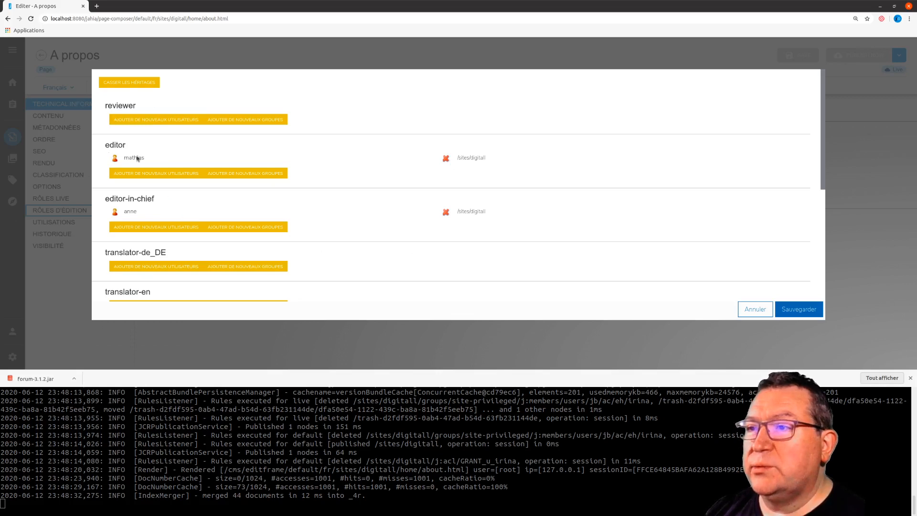
left_click(171, 178)
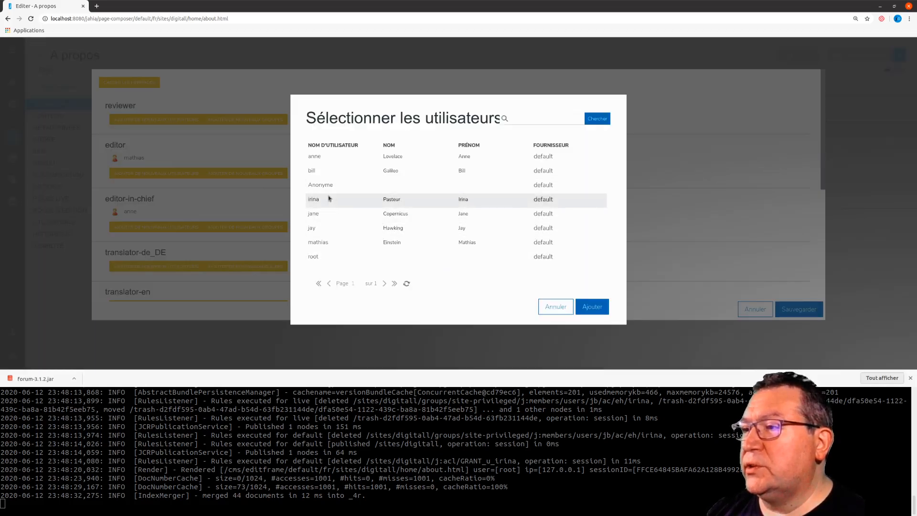
left_click(329, 198)
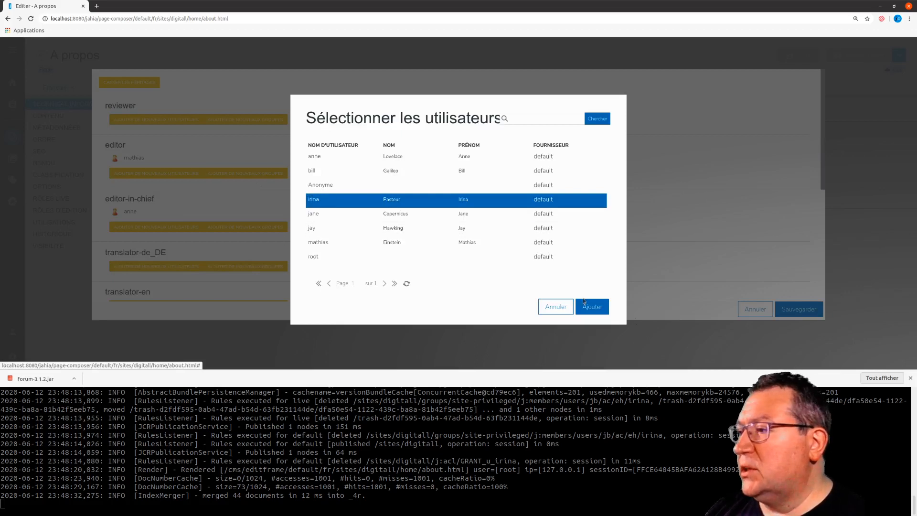
left_click(592, 307)
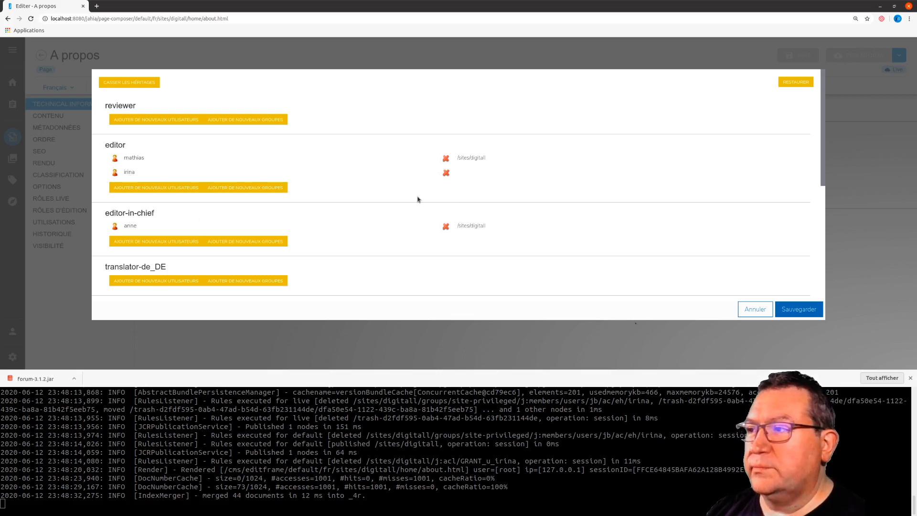
left_click(790, 310)
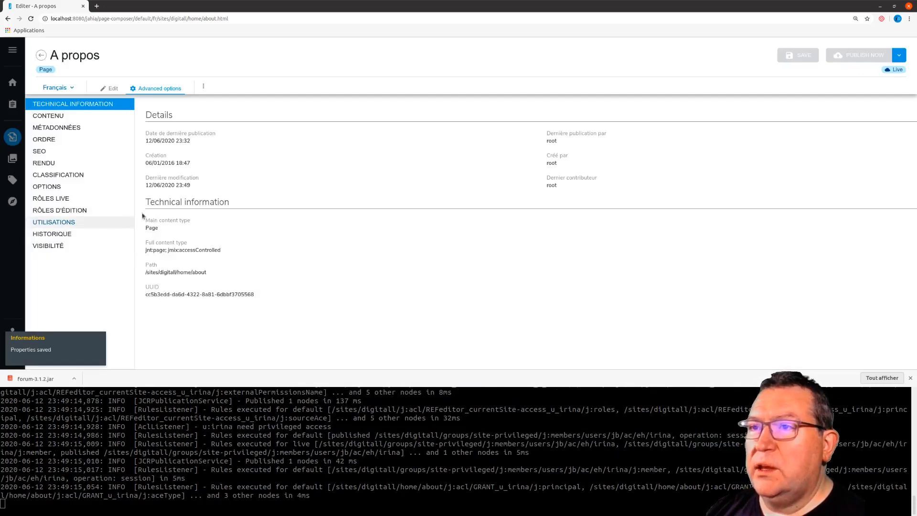
left_click(42, 55)
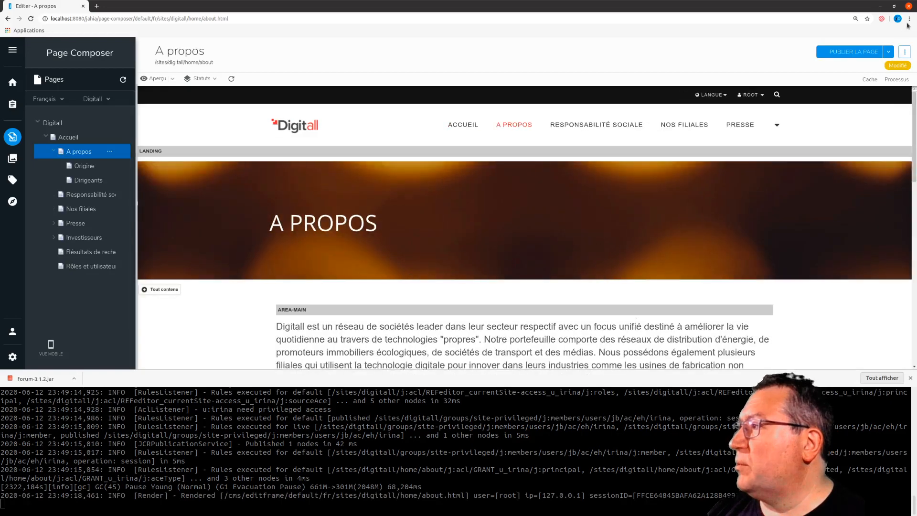
Open the Digitall site at localhost:8080 in a private browsing window
left_click(908, 19)
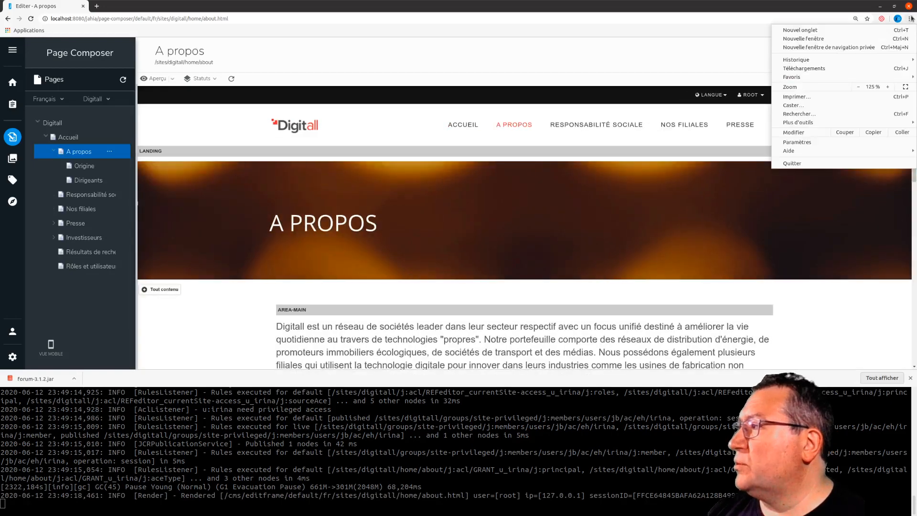
left_click(851, 48)
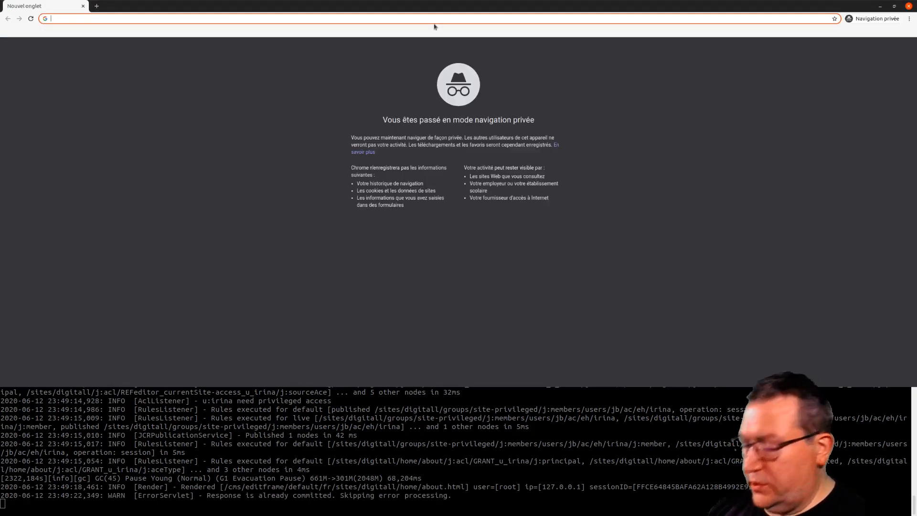
type("lc")
key("BackSpace")
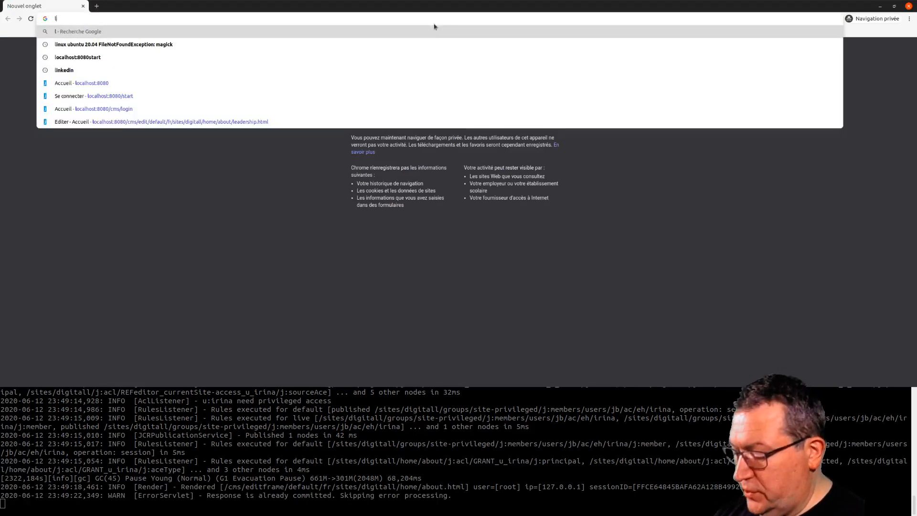
type("ocalhost:8080")
key("Return")
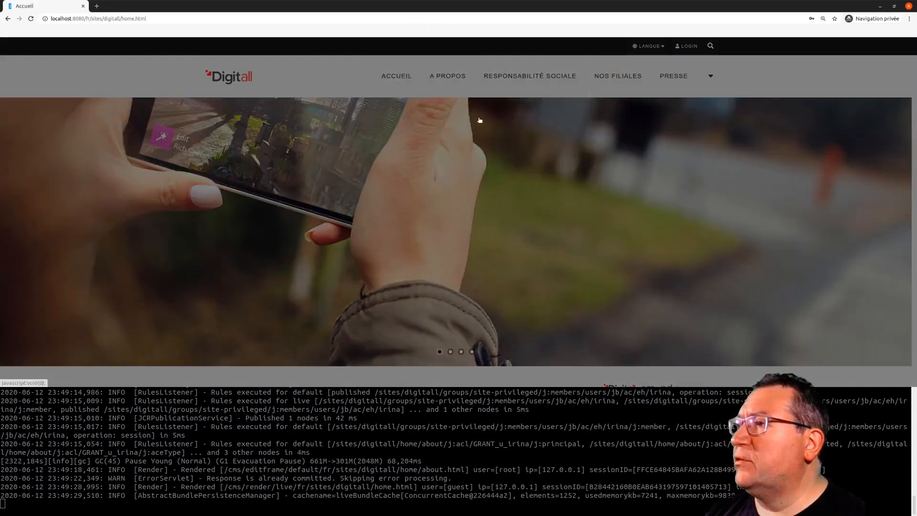
Log in with the new page editor's username and account password, and open the site in Page Composer
left_click(684, 46)
left_click(425, 84)
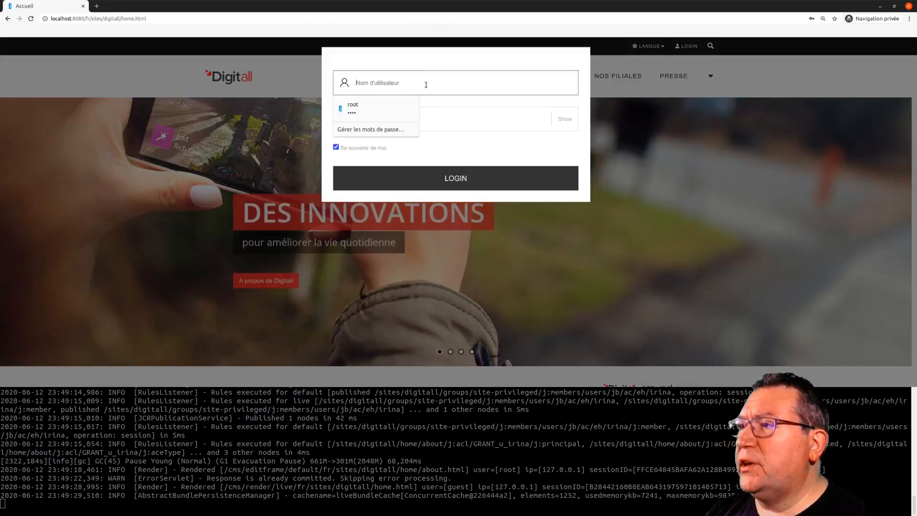
type("irina")
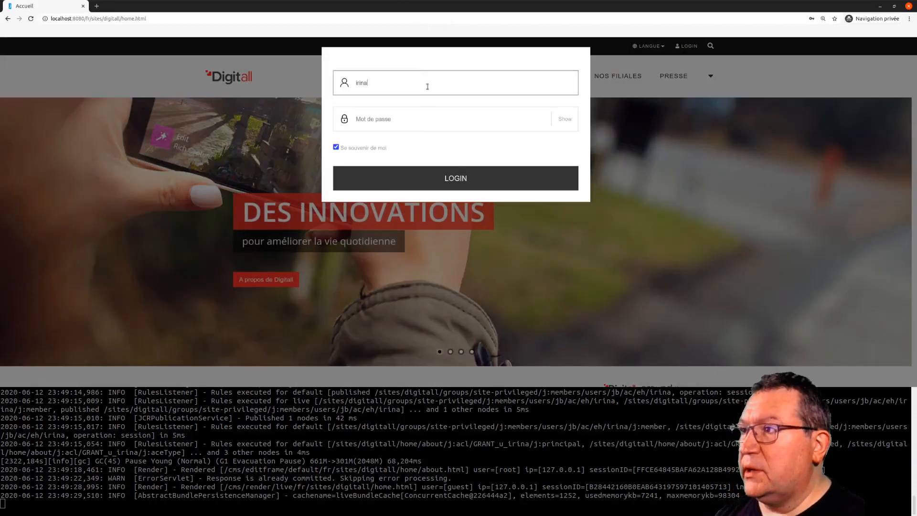
key("Tab")
type("passwor")
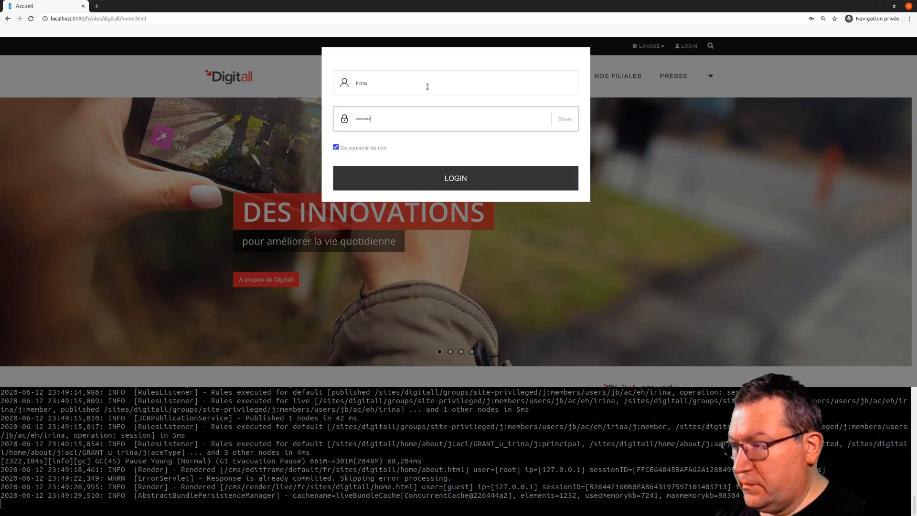
type("d")
key("Return")
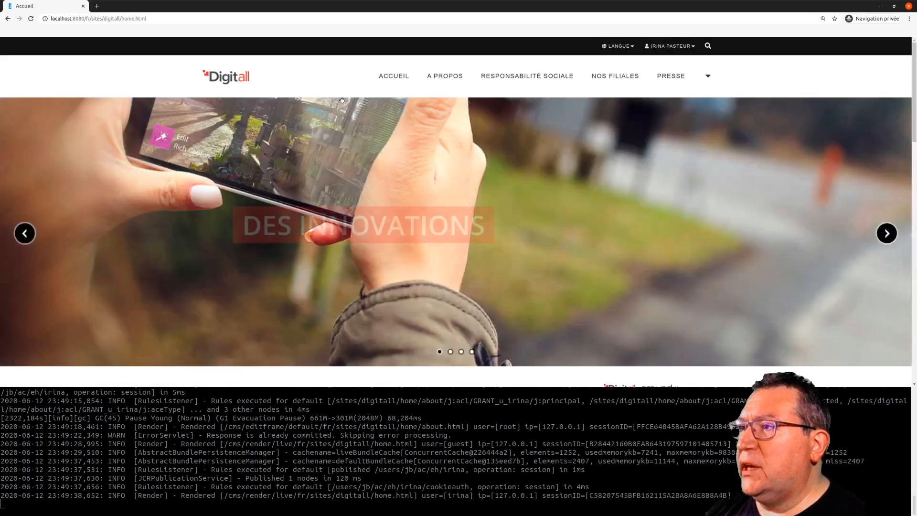
left_click(670, 47)
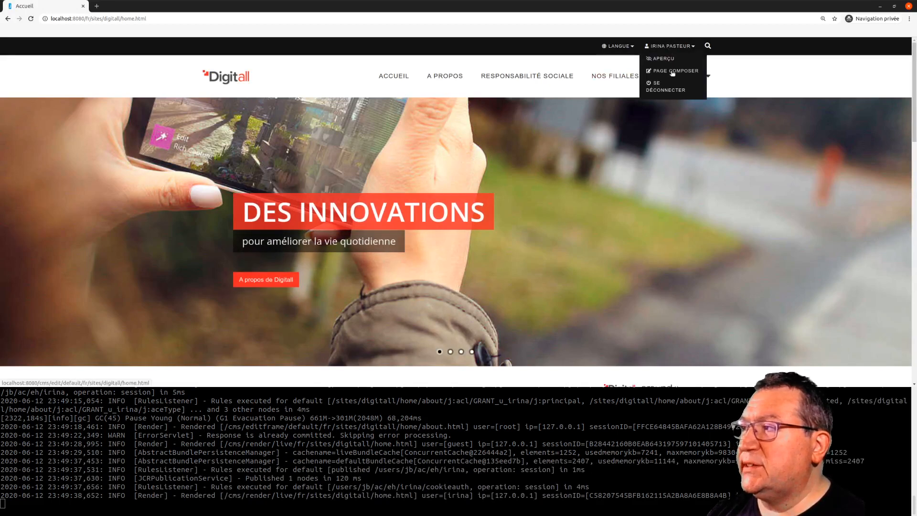
left_click(672, 72)
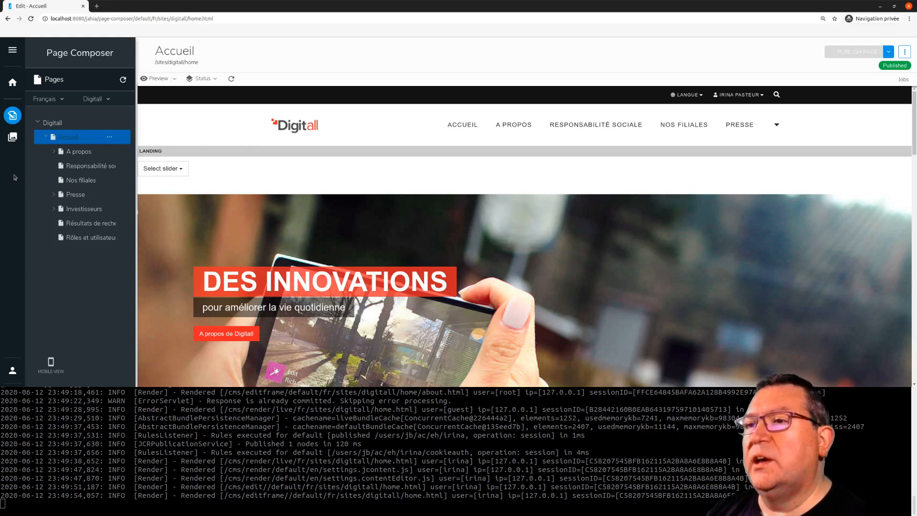
Examine the Accueil page and the editing access to its "Nous sommes un réseau mondial" rich text, and return without changes
scroll(371, 197, "down", 1)
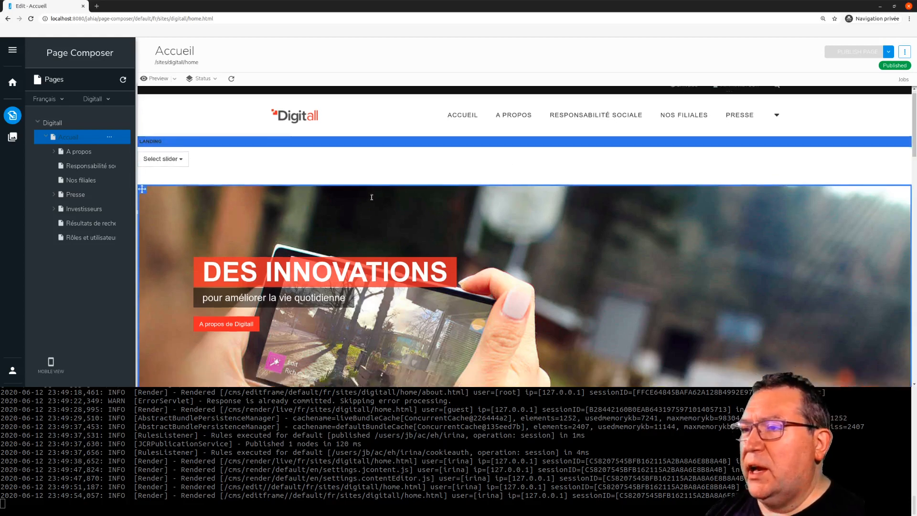
scroll(371, 197, "down", 15)
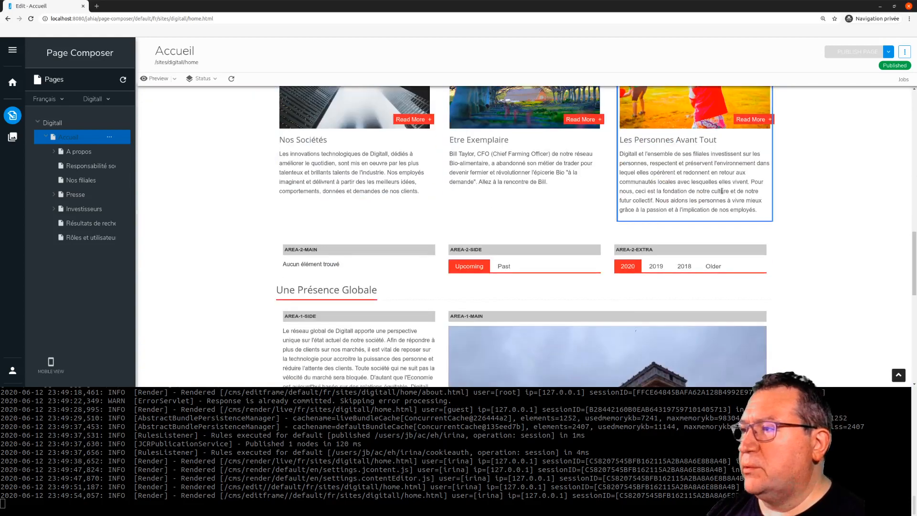
scroll(721, 191, "up", 7)
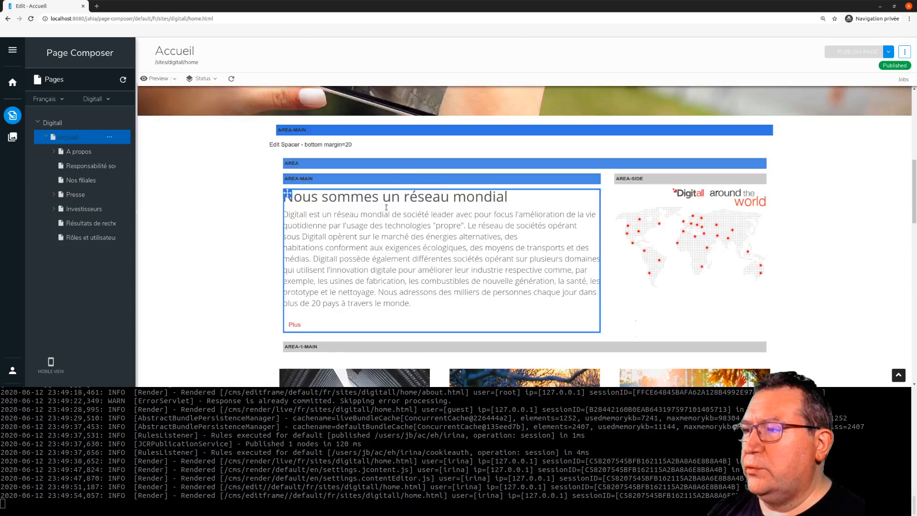
left_click(386, 207)
double_click(477, 211)
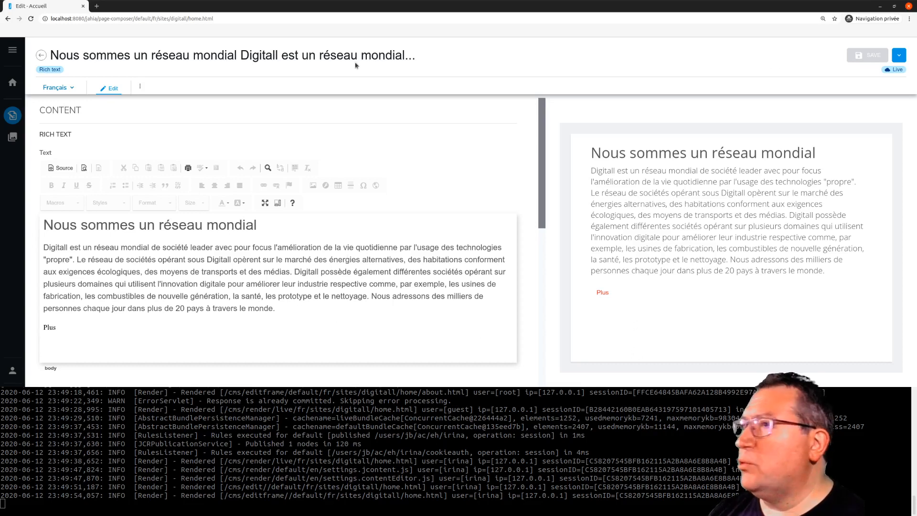
left_click(41, 54)
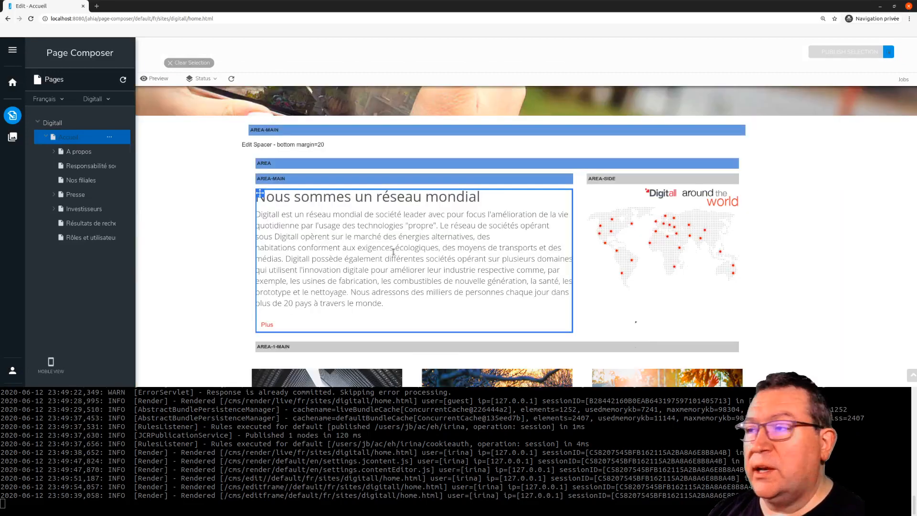
scroll(807, 205, "up", 10)
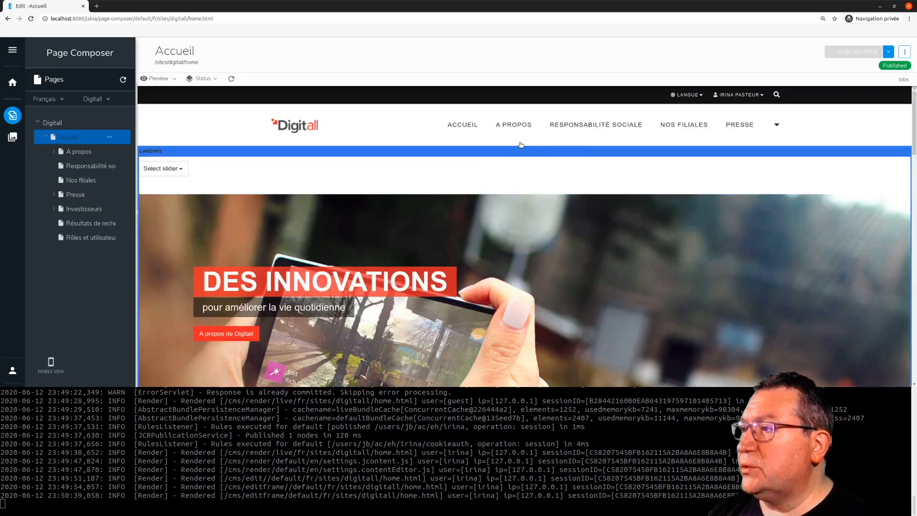
Add a "Test" paragraph to the introductory rich text of the A propos page, save it and request its publication
left_click(514, 126)
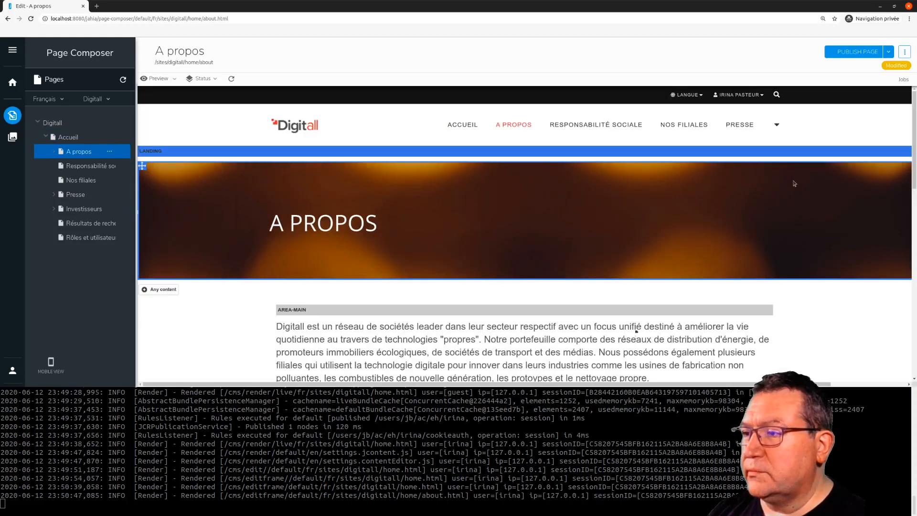
scroll(795, 186, "down", 3)
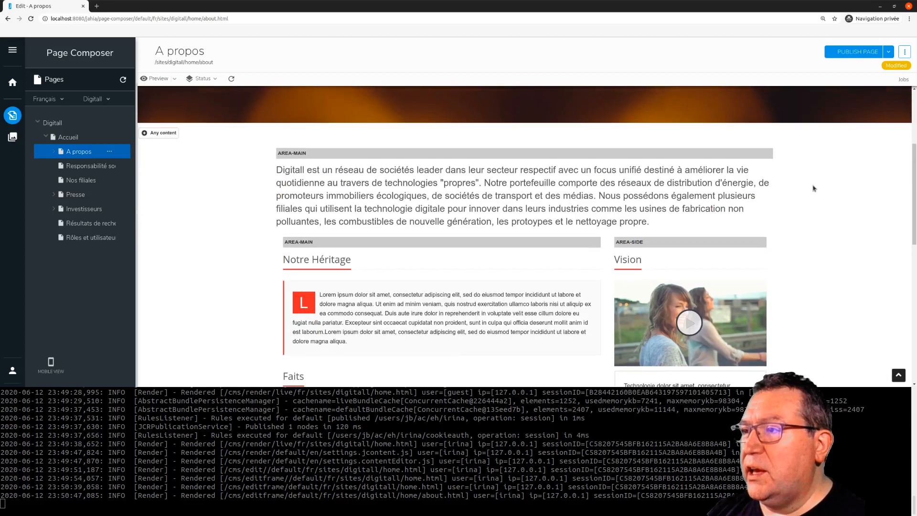
double_click(371, 198)
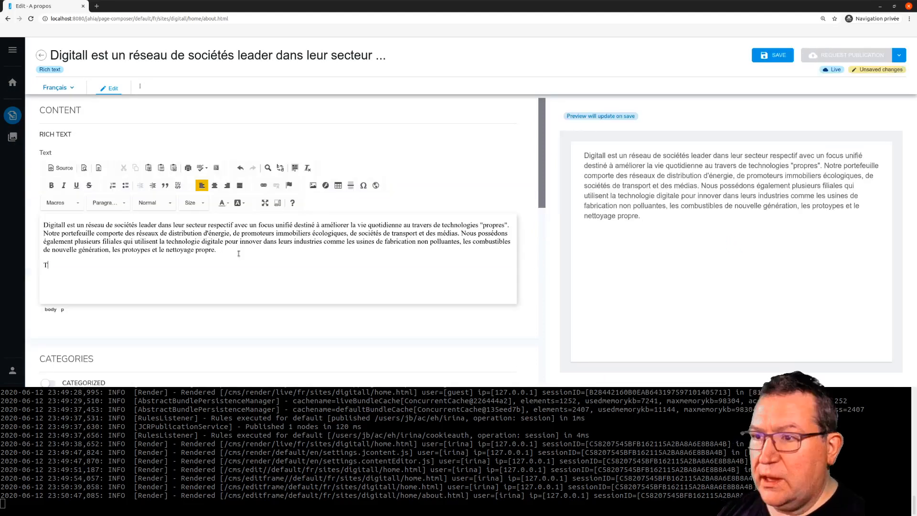
type("est")
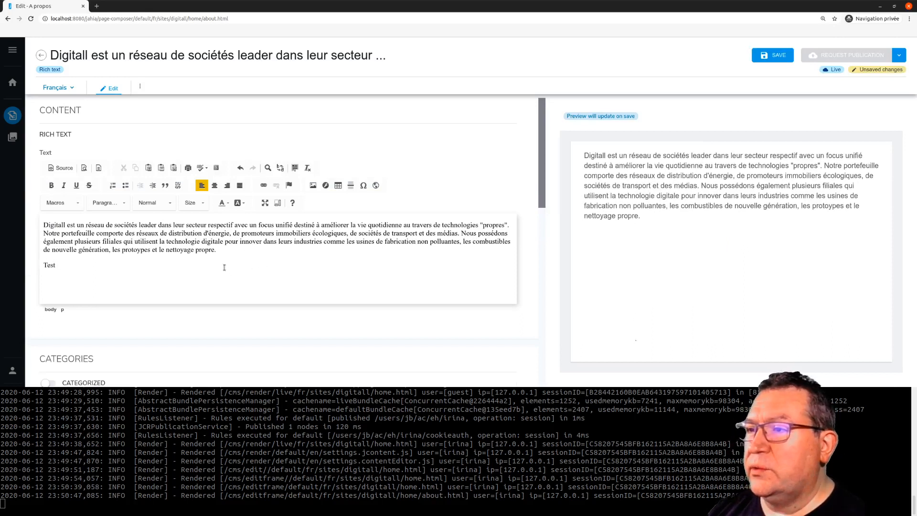
left_click(778, 56)
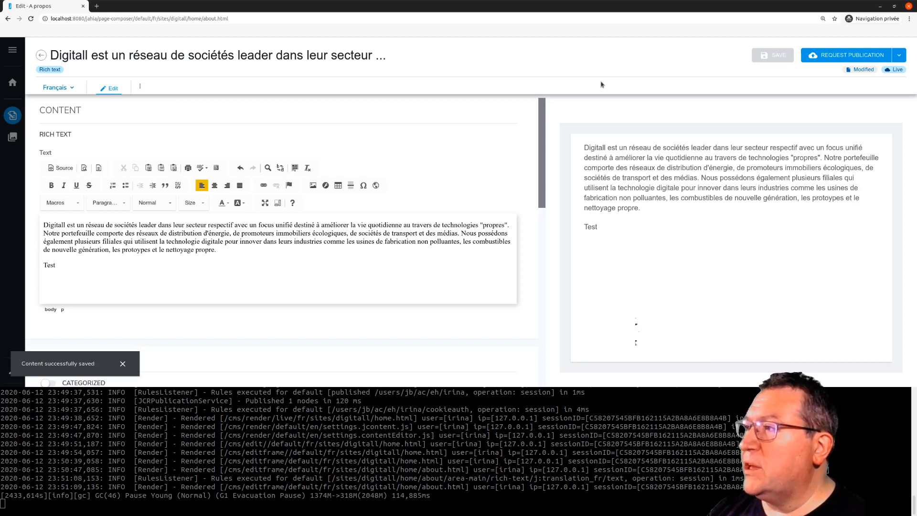
left_click(832, 56)
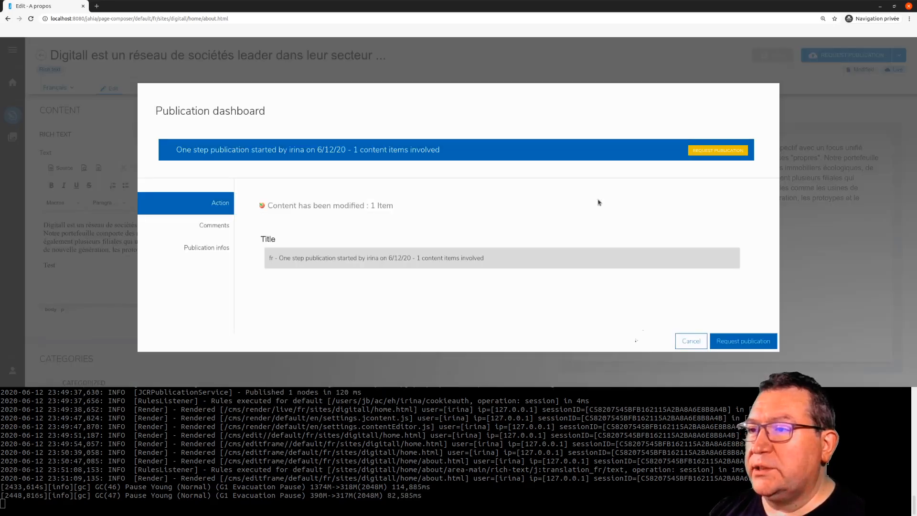
left_click(757, 343)
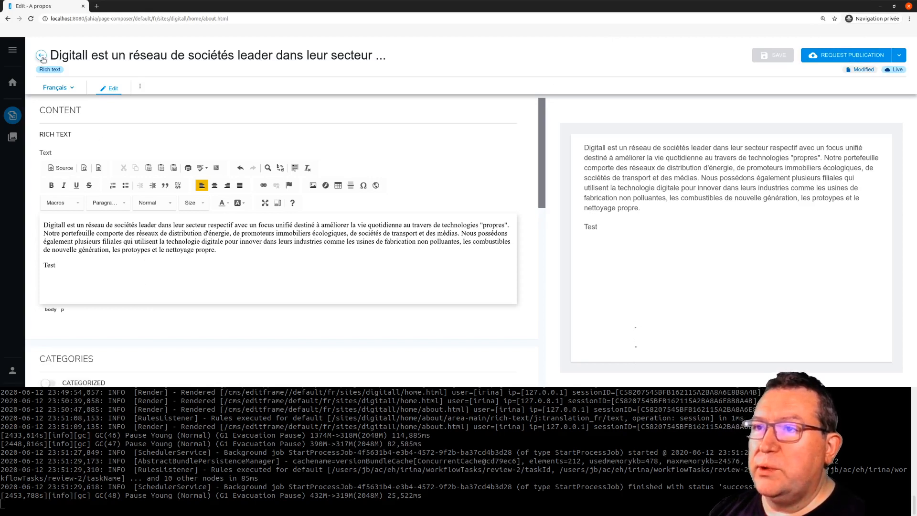
Try to append "aaa" after "Test" in the introductory text and save it, and return to the A propos page
type("aaa")
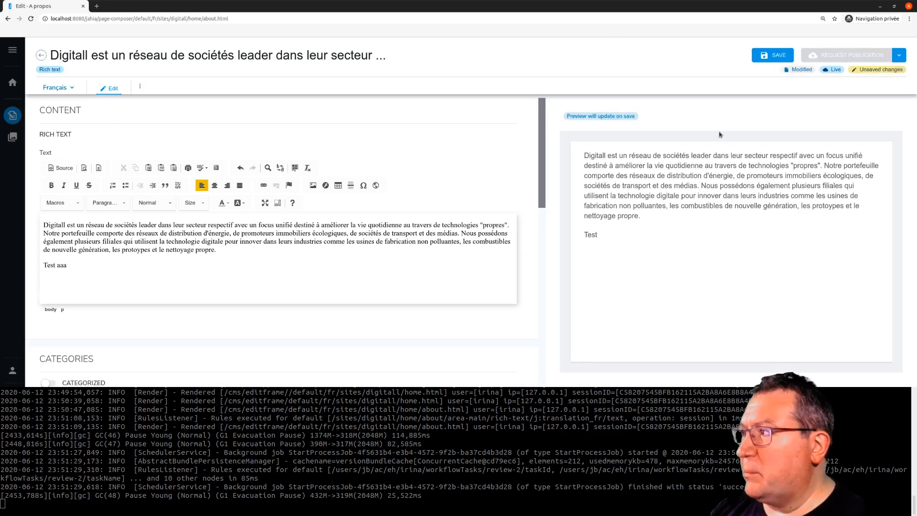
left_click(754, 61)
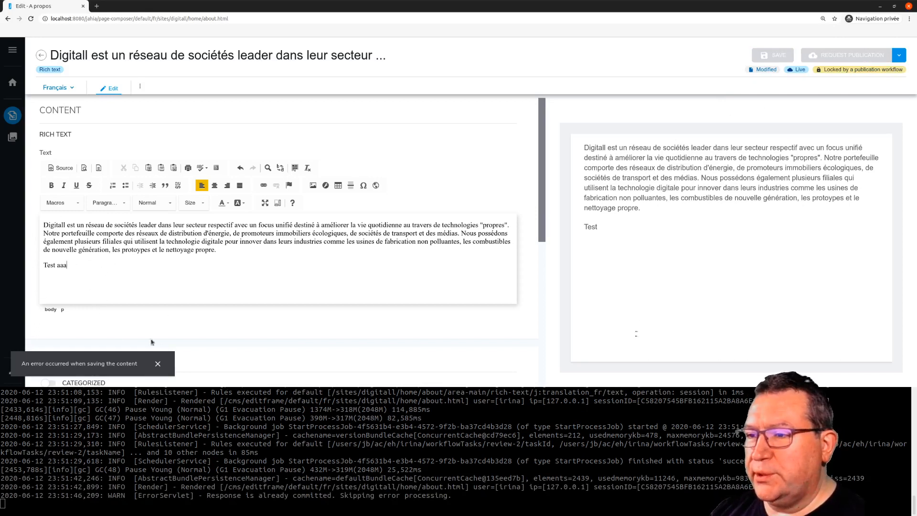
left_click(41, 55)
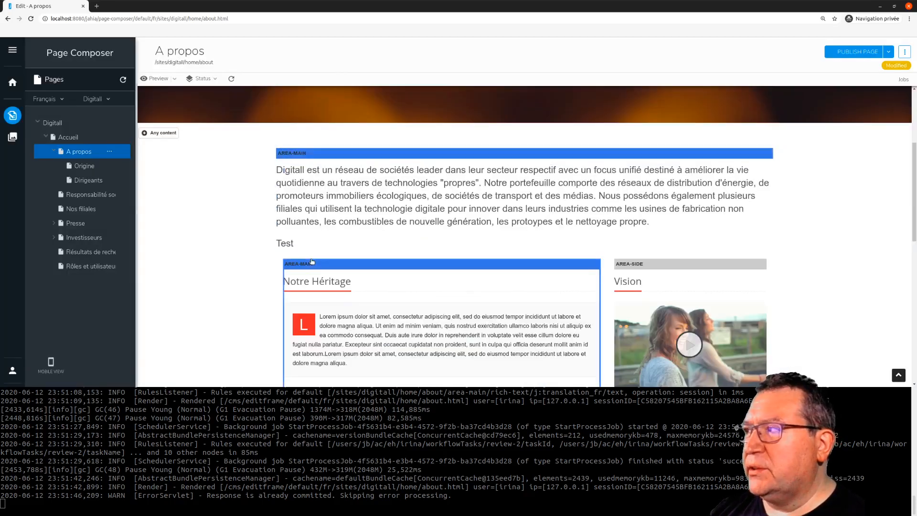
Examine the publication lock on the introductory rich text of the A propos page, and return without changes
double_click(414, 208)
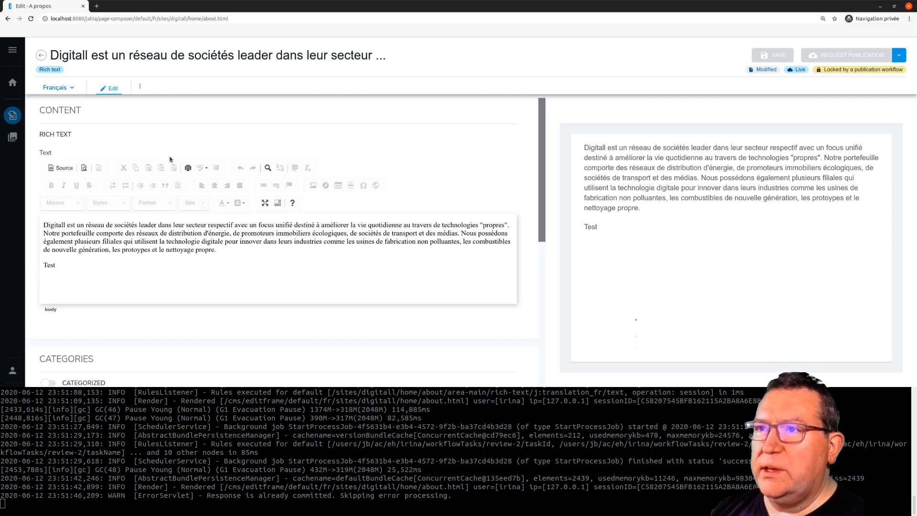
left_click(41, 55)
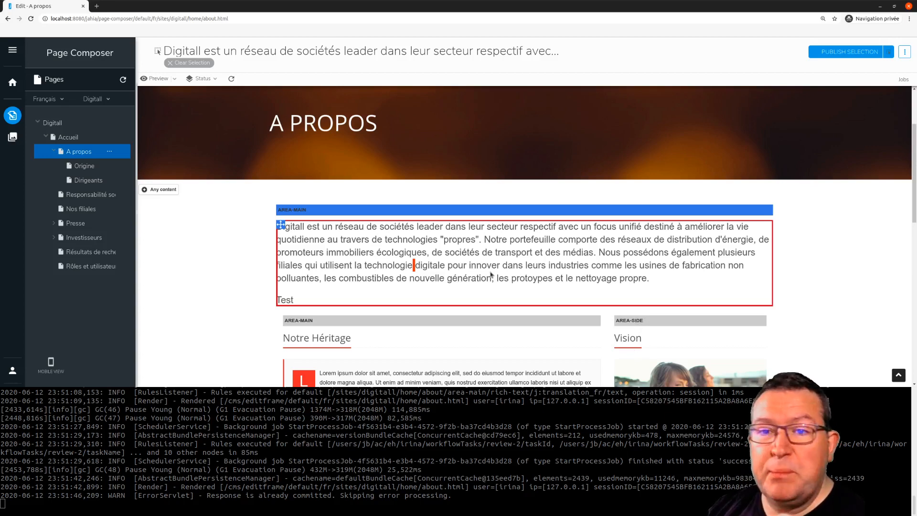
left_click(823, 265)
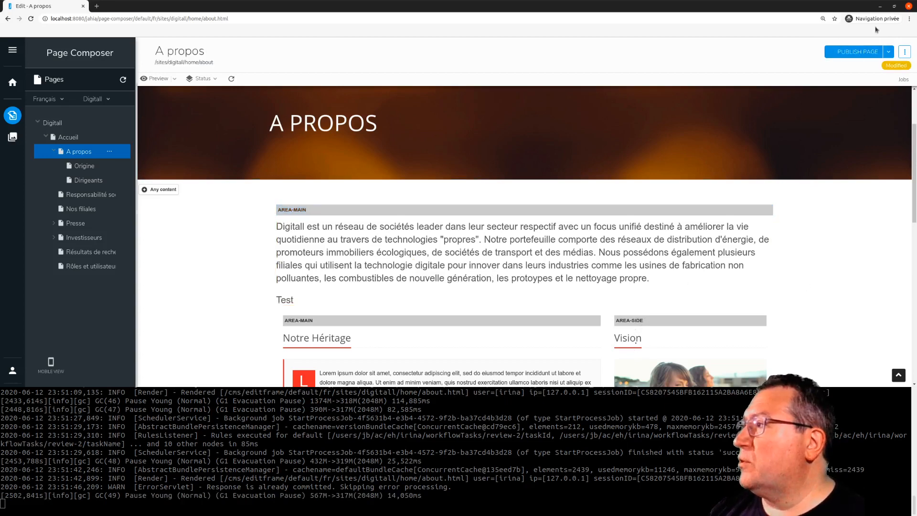
Sign out of the page editor's account and log in with the reviewer's username and account password
left_click(12, 50)
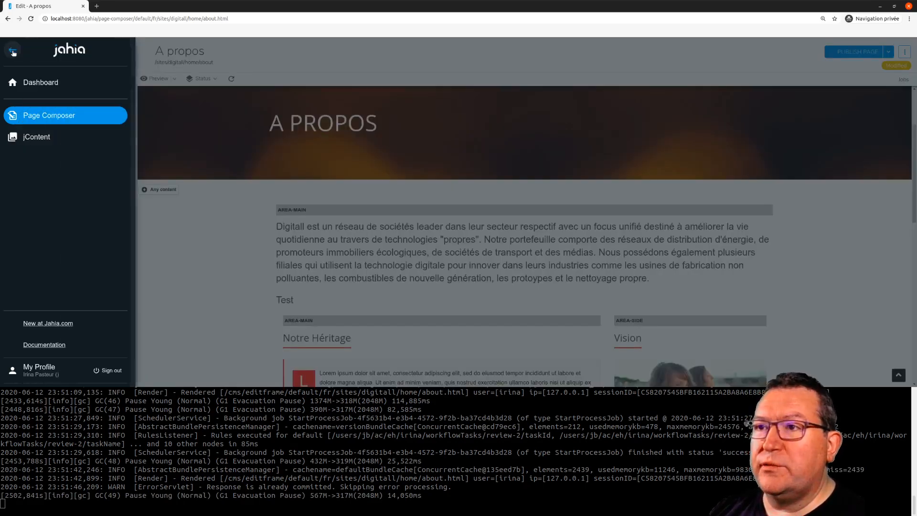
left_click(111, 370)
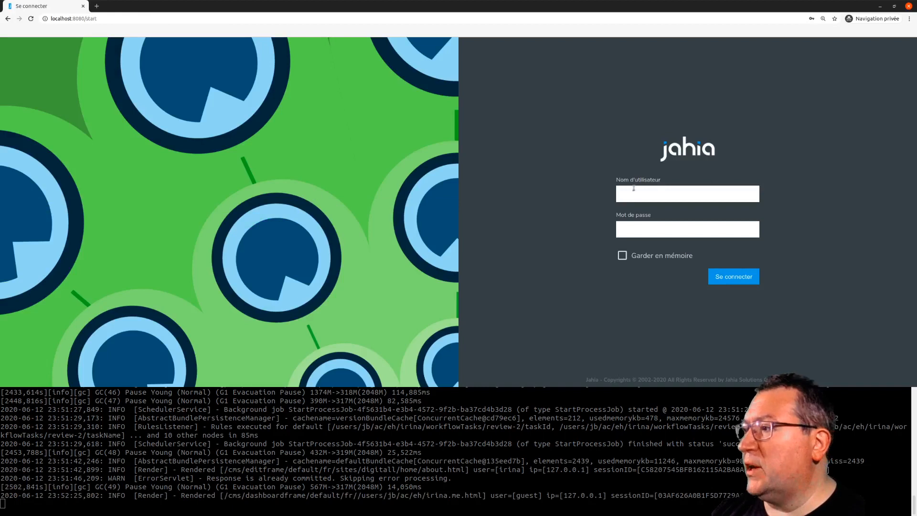
left_click(634, 188)
type("anne")
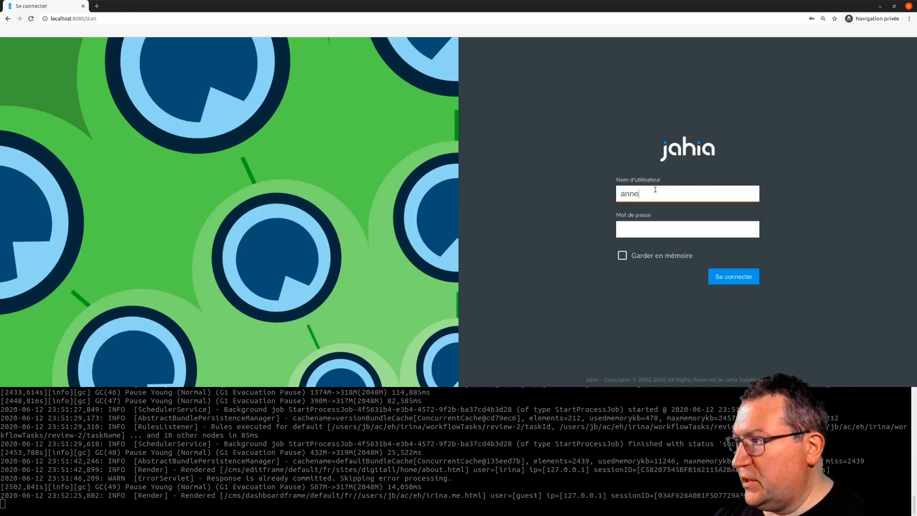
key("Tab")
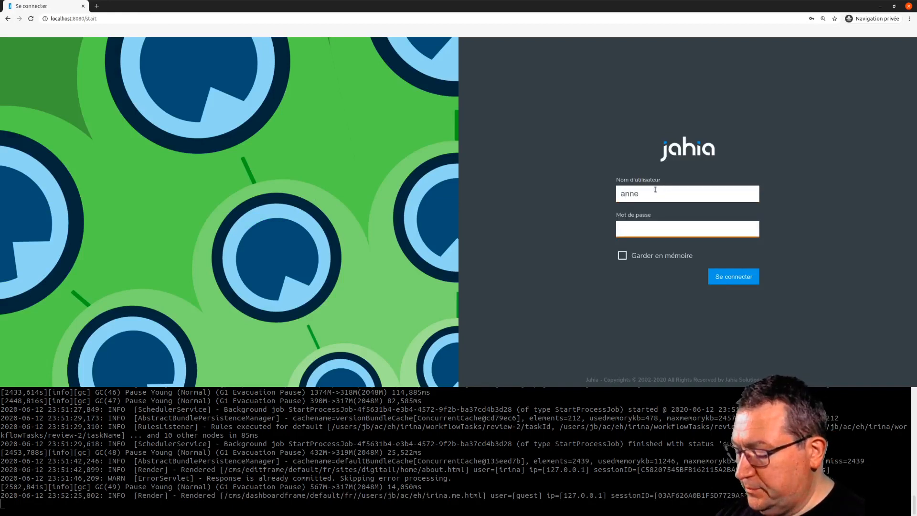
key("Return")
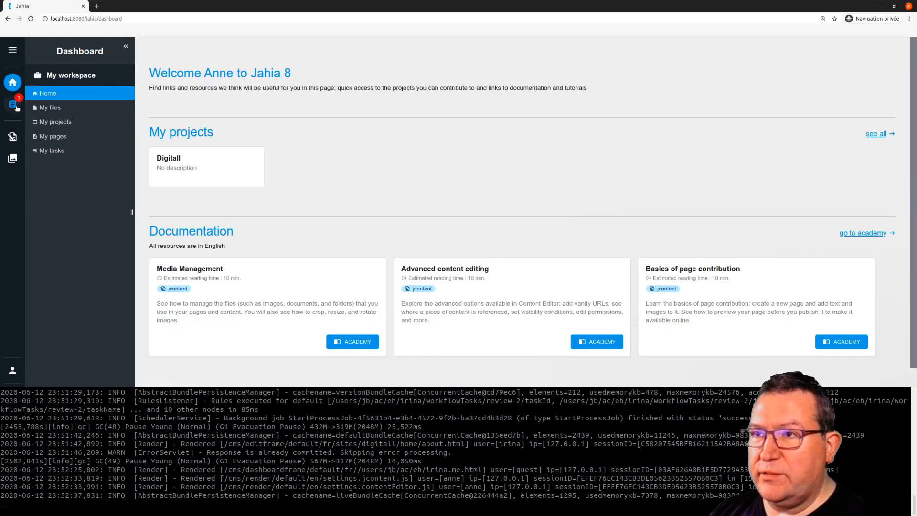
Open the pending one-step publication workflow for the French rich text and approve its publication
key("ctrl+plus")
key("ctrl+plus")
key("ctrl+plus")
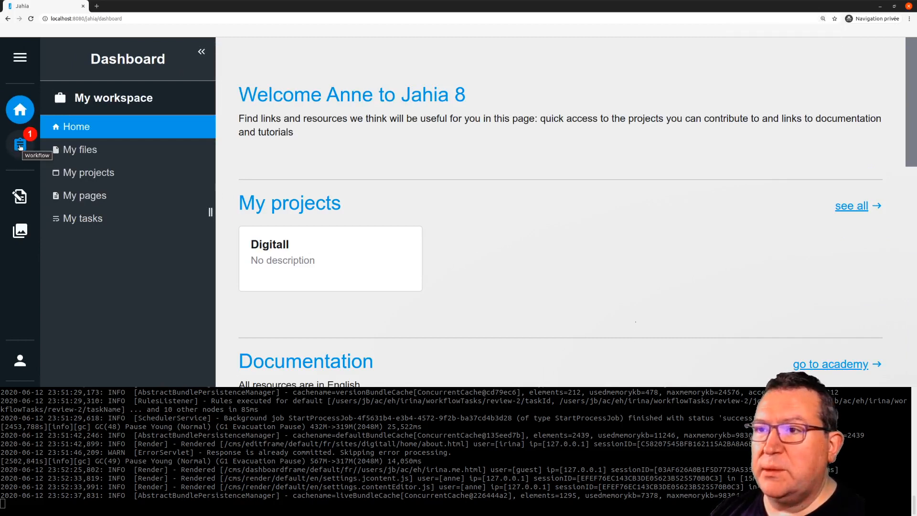
left_click(20, 145)
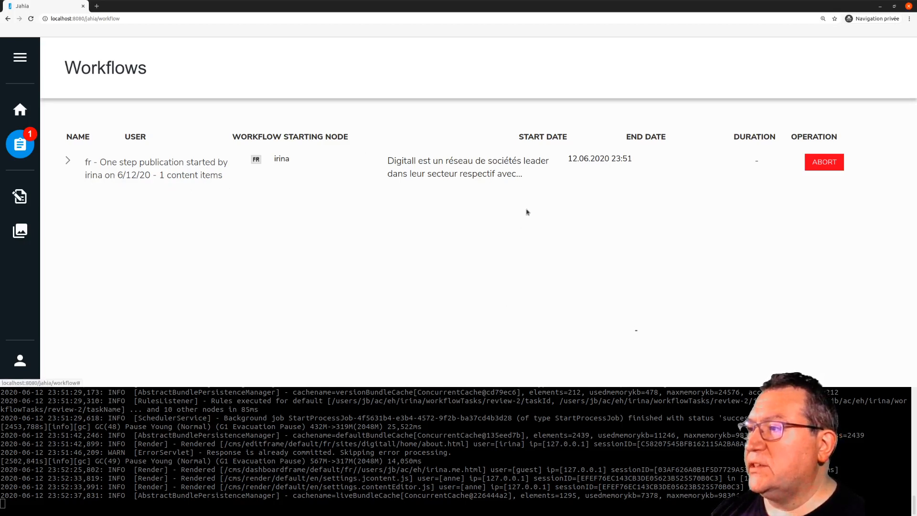
left_click(67, 162)
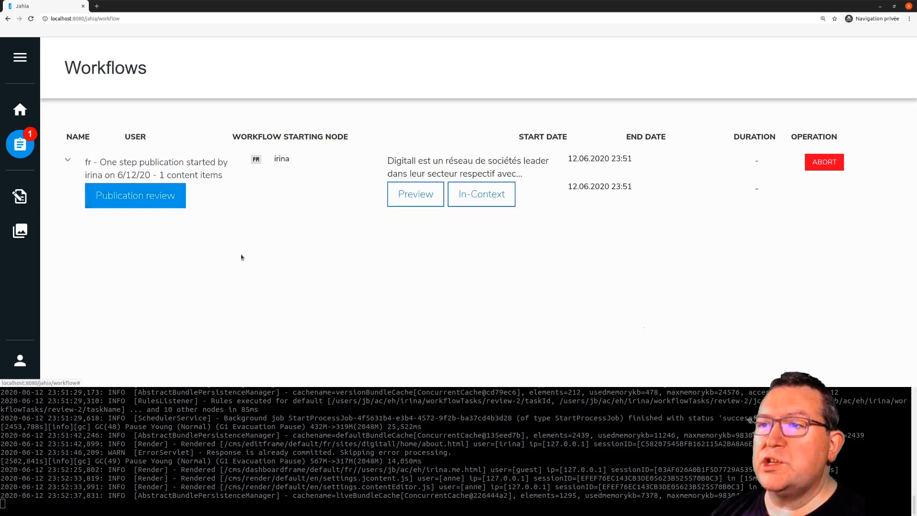
left_click(174, 205)
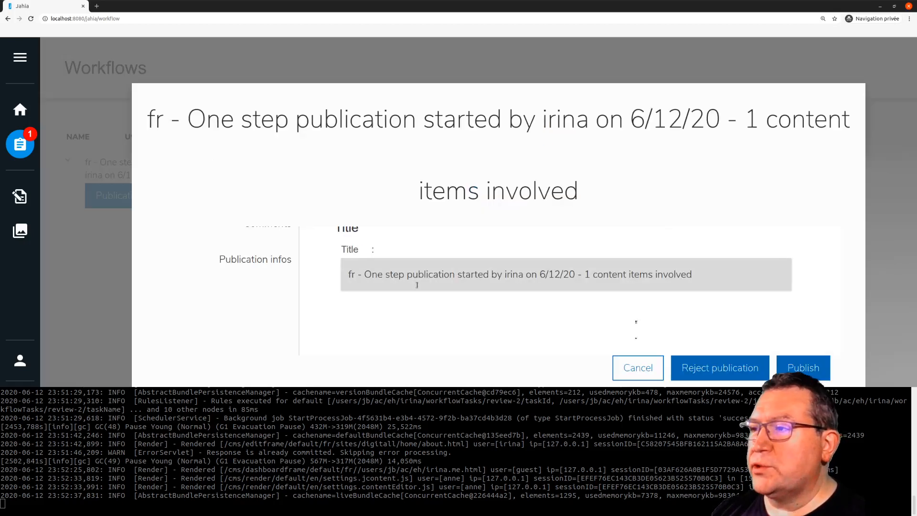
left_click(805, 368)
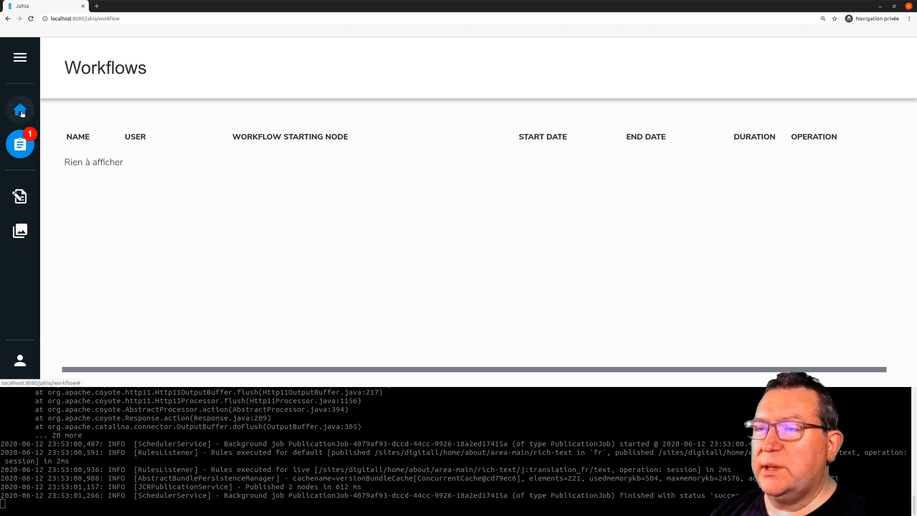
Return to the dashboard and close the private browsing window
left_click(20, 109)
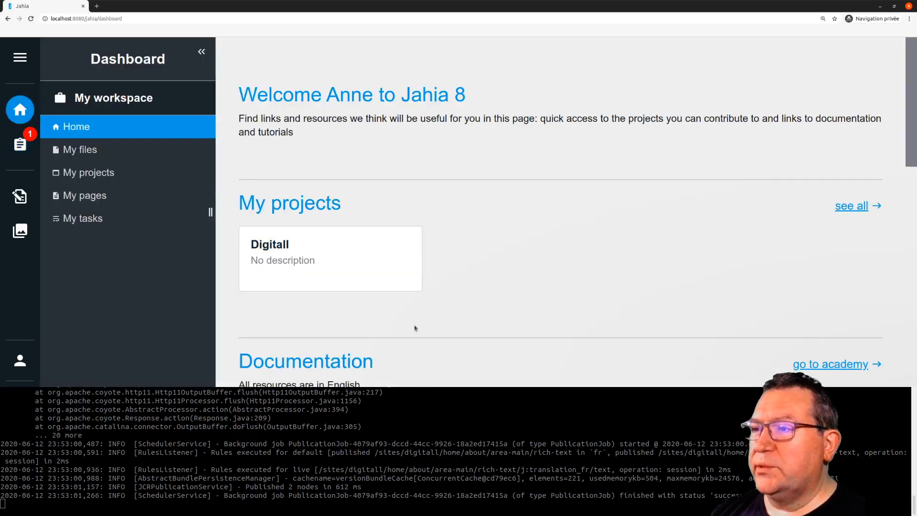
scroll(477, 259, "down", 2)
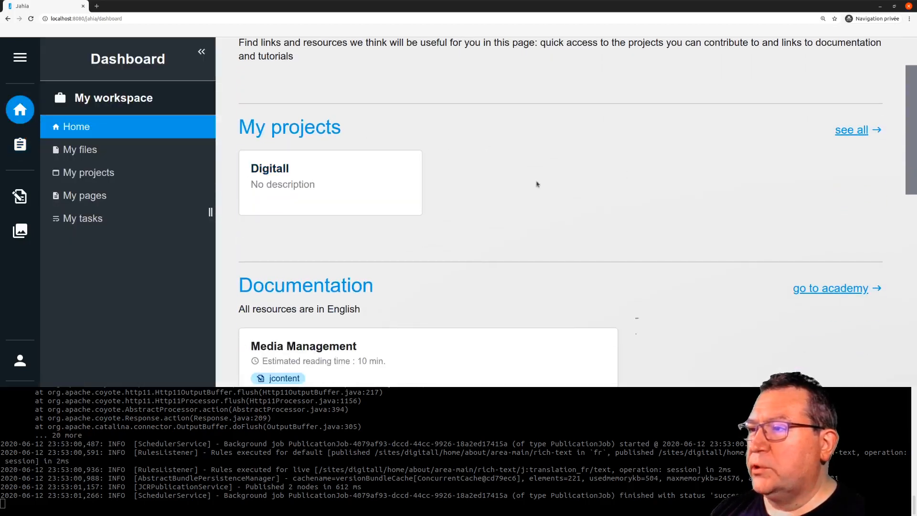
left_click(910, 7)
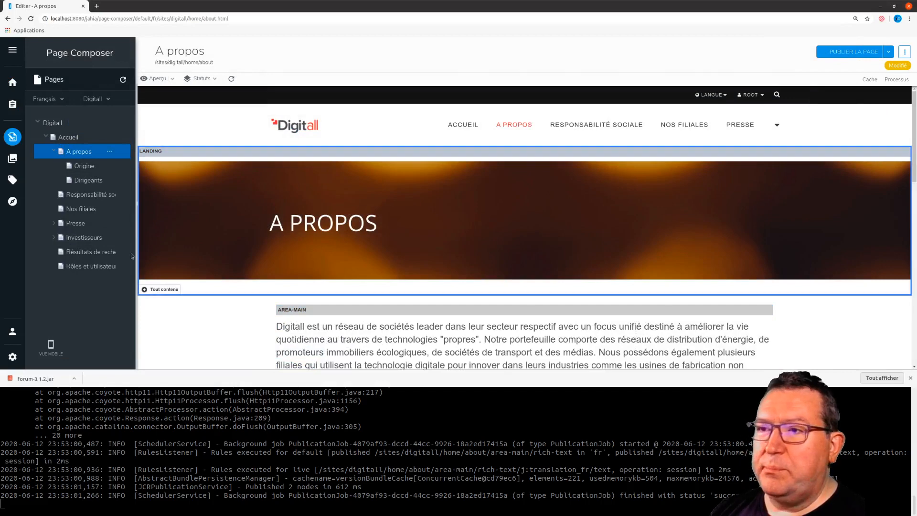
Remove the inherited Anonyme user from the reader live role of the A propos page, save, and return to Page Composer
left_click(110, 152)
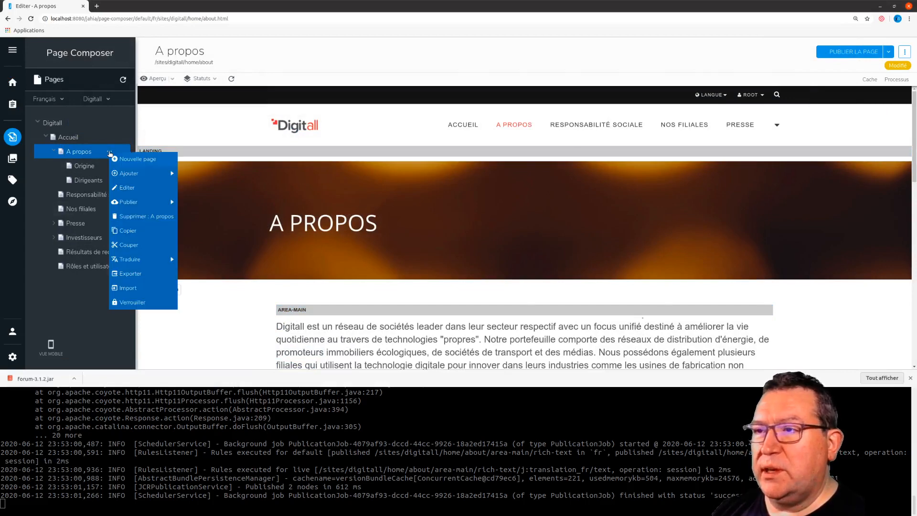
left_click(127, 188)
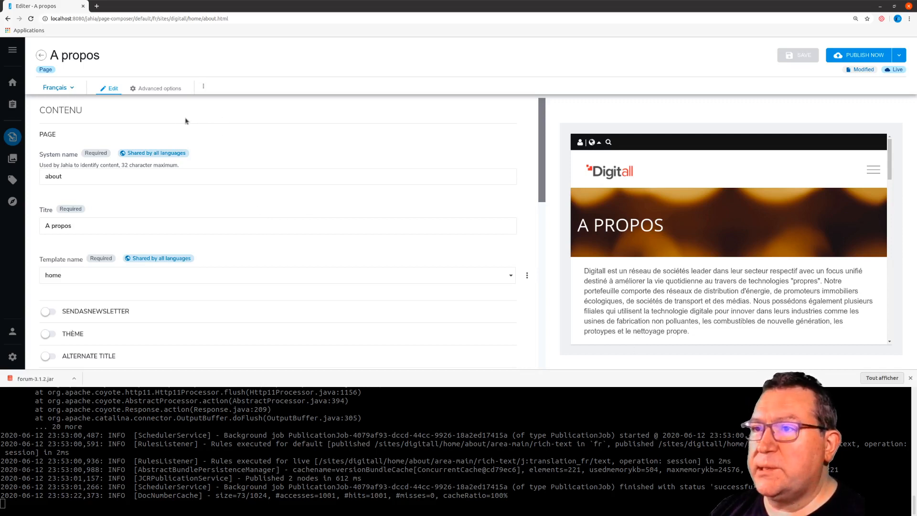
left_click(167, 89)
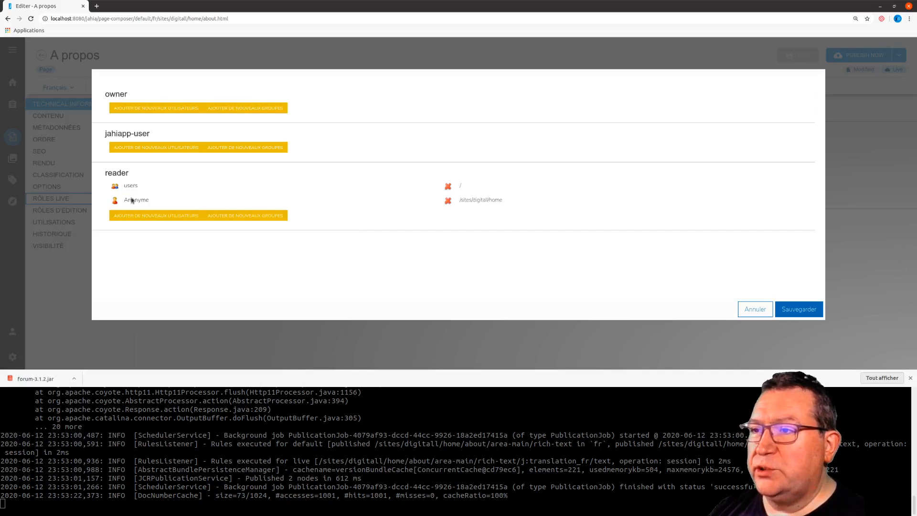
left_click(448, 200)
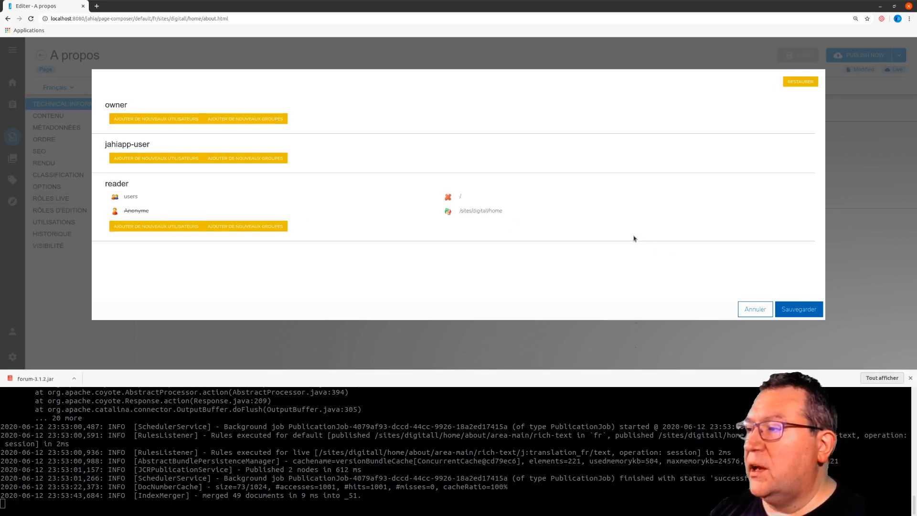
left_click(807, 311)
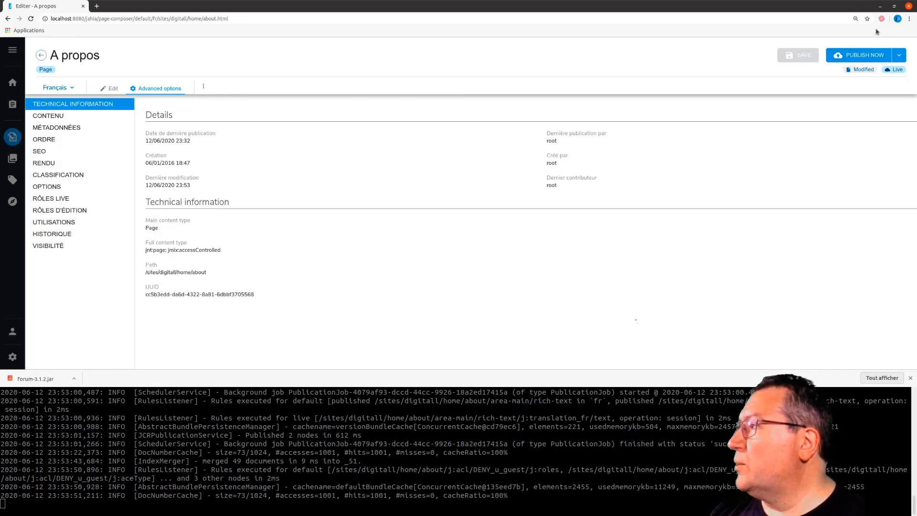
left_click(43, 56)
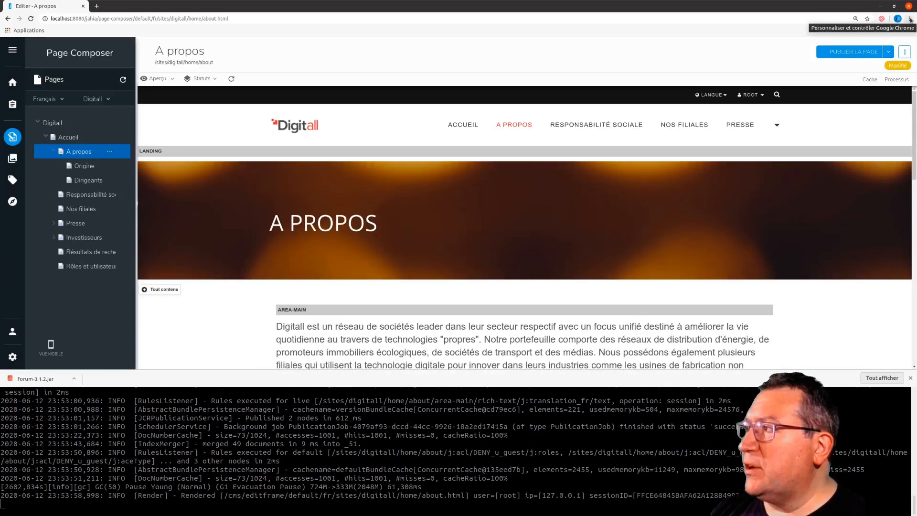
View the live A propos page as a guest in a new private window, and return to the Page Composer window
left_click(908, 19)
left_click(827, 47)
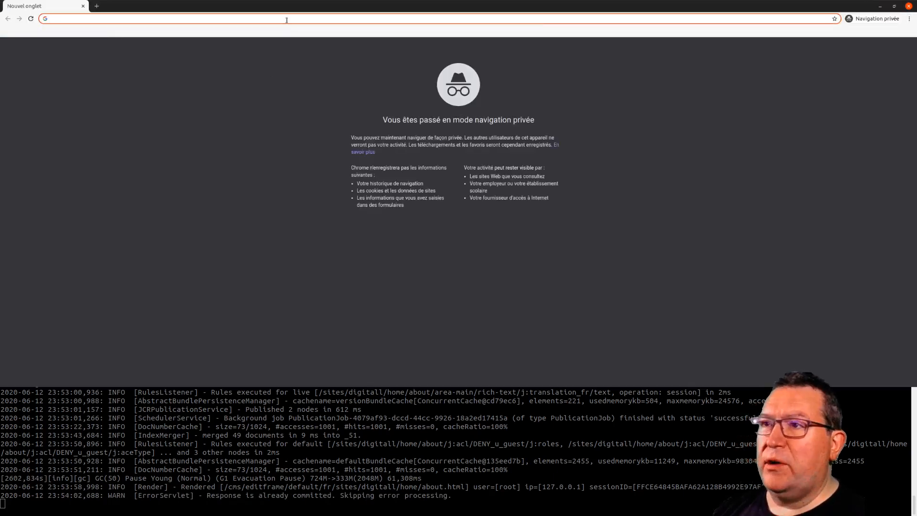
type("loca")
key("Return")
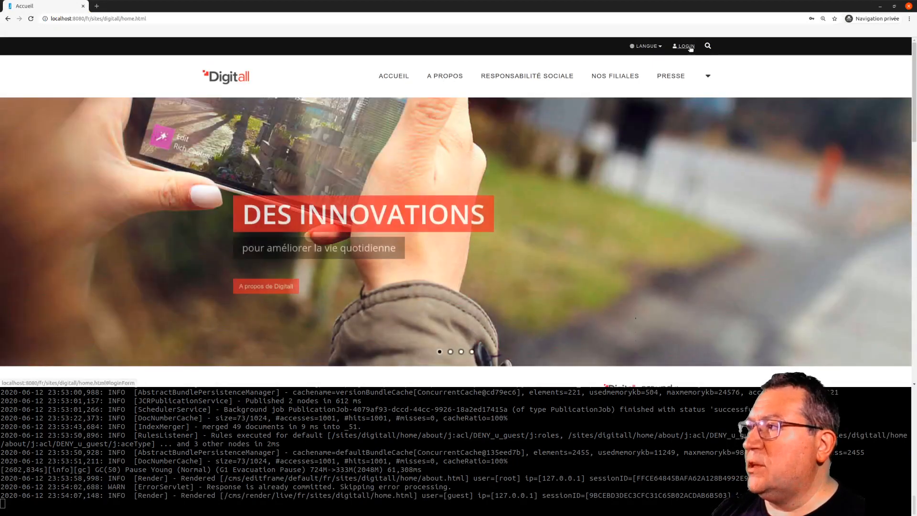
left_click(444, 75)
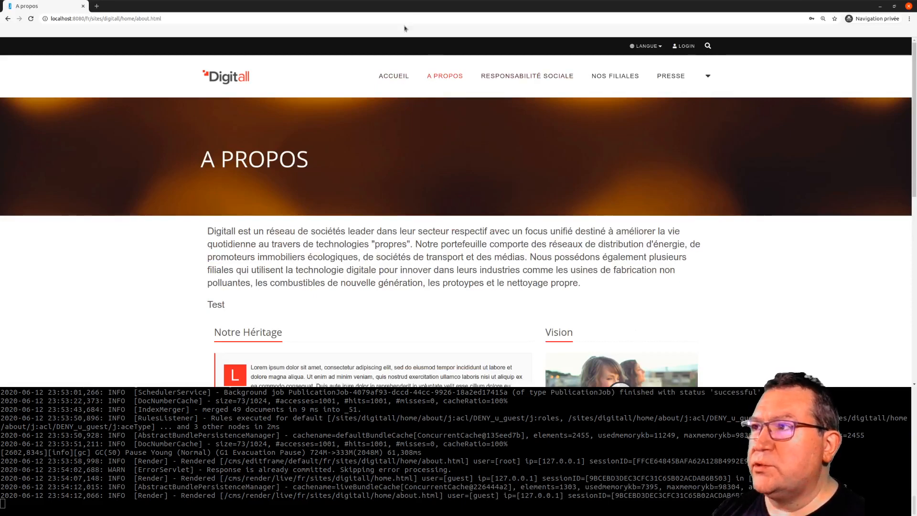
left_click_drag(427, 8, 916, 93)
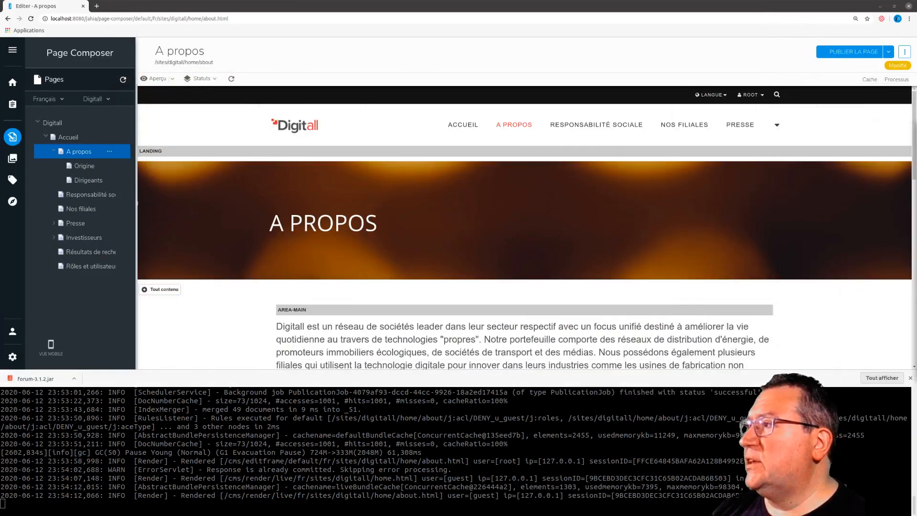
Publish everything under the A propos page in all languages
left_click(109, 151)
mouse_move(159, 202)
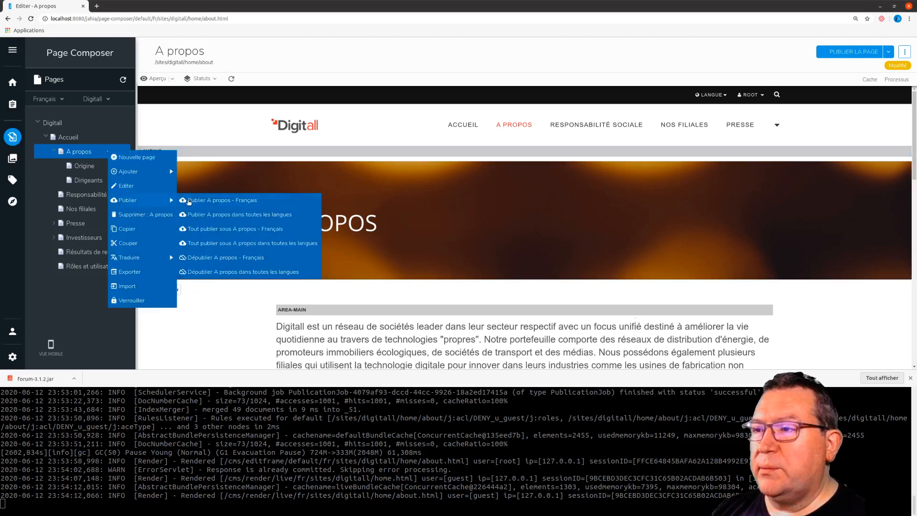
left_click(219, 243)
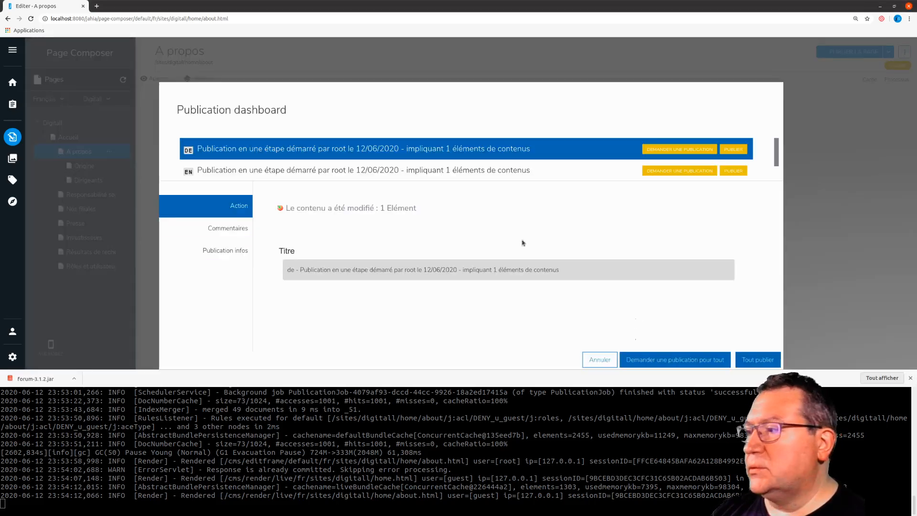
left_click(738, 361)
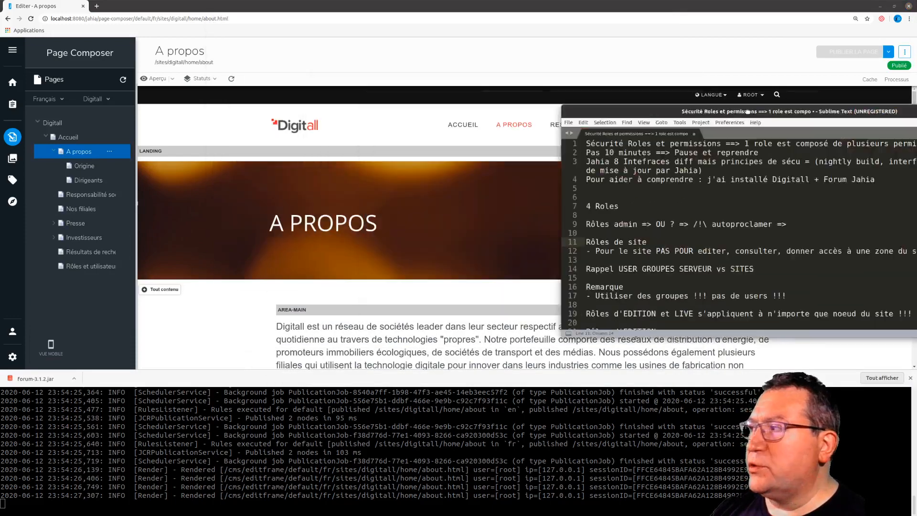
Check guest access to A propos from the live home page in the private window, and return to Page Composer
key("alt+Tab")
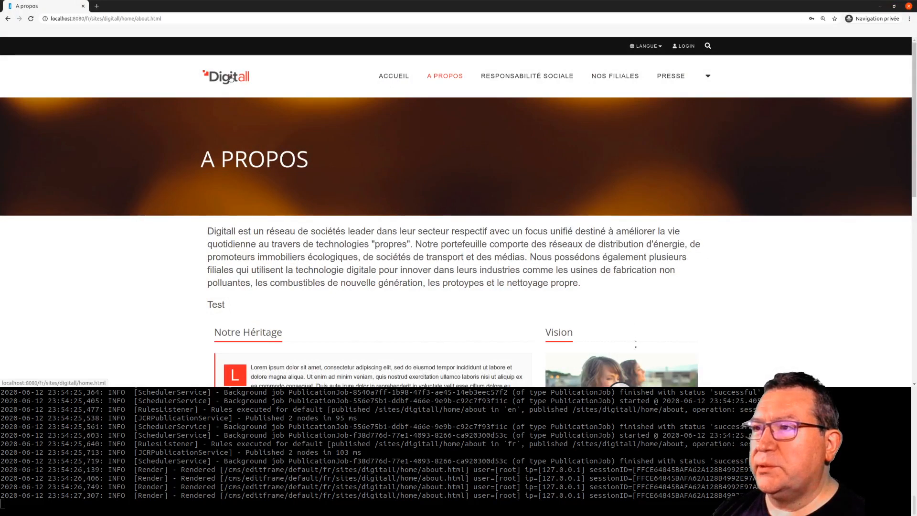
left_click(230, 79)
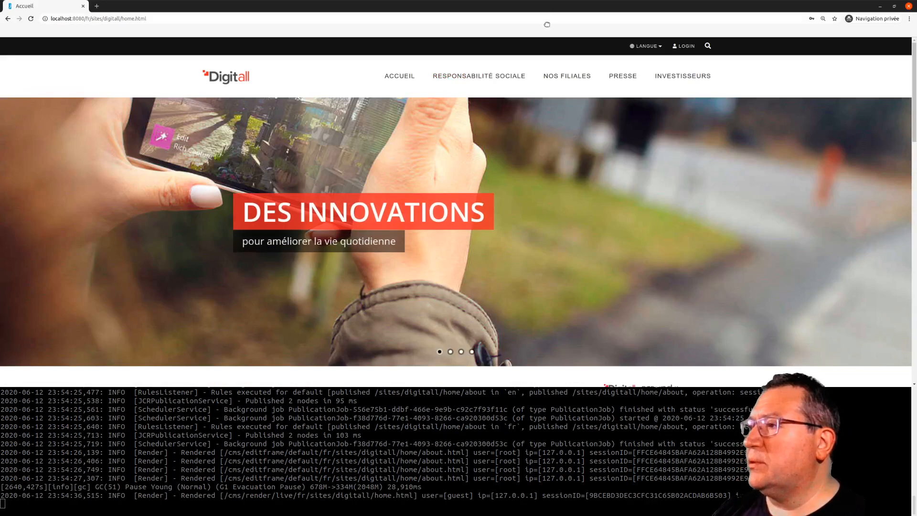
key("super+h")
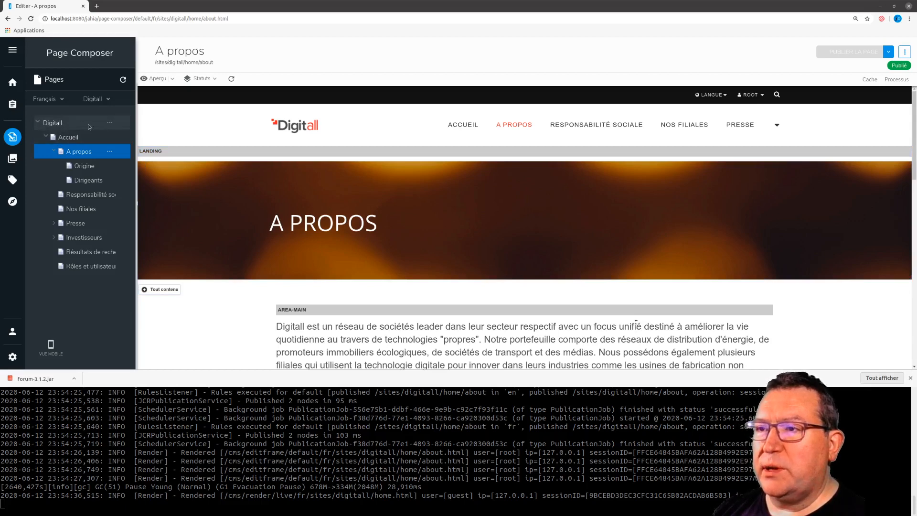
Remove the Anonyme user from the reader live role of the Digitall site and save the roles
left_click(109, 124)
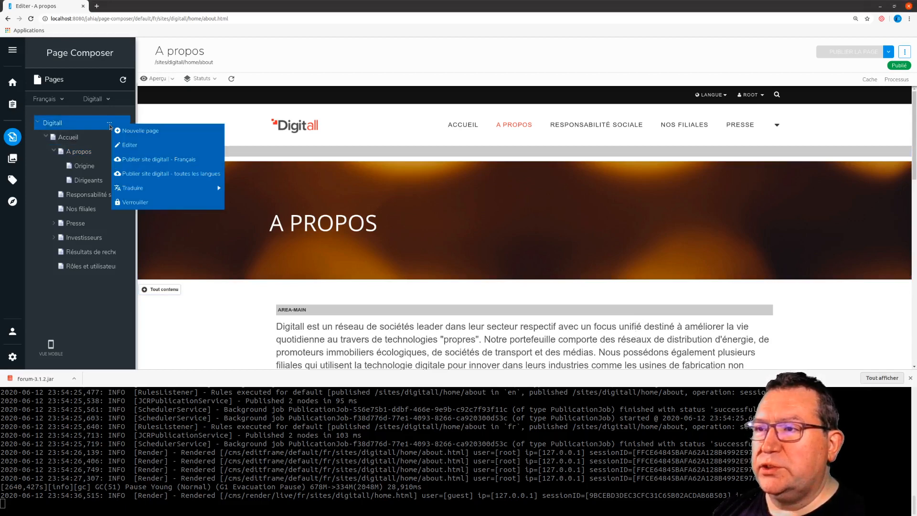
left_click(130, 145)
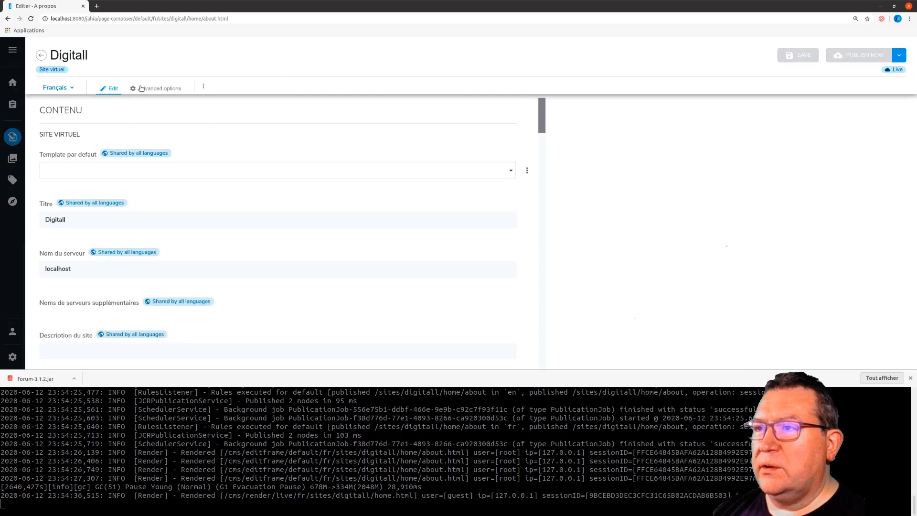
left_click(155, 88)
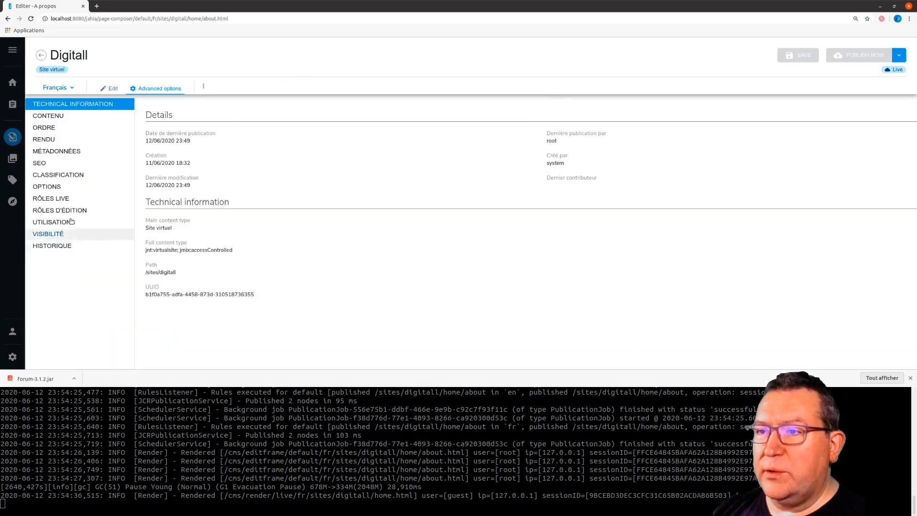
left_click(51, 198)
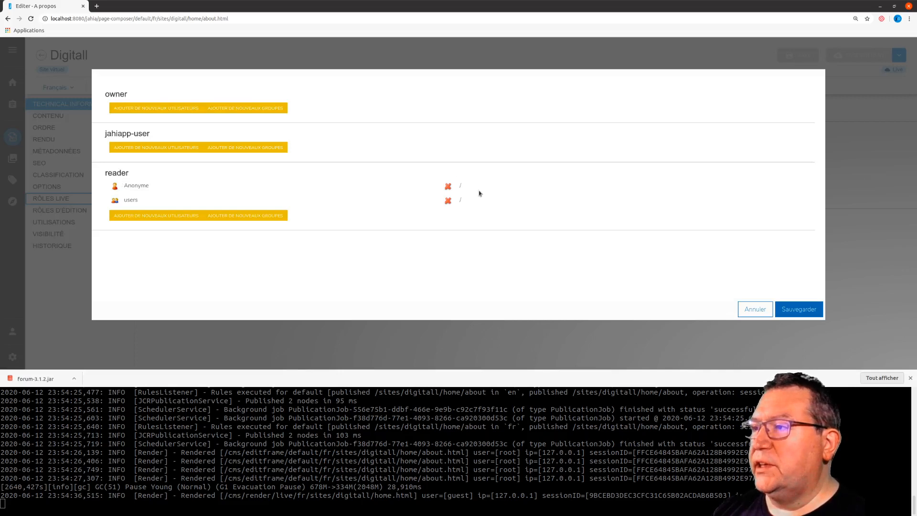
left_click(448, 187)
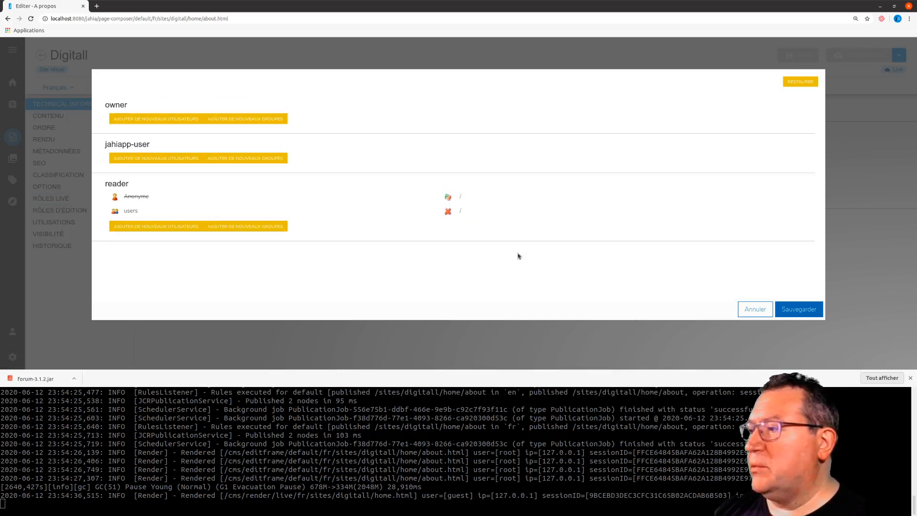
left_click(791, 311)
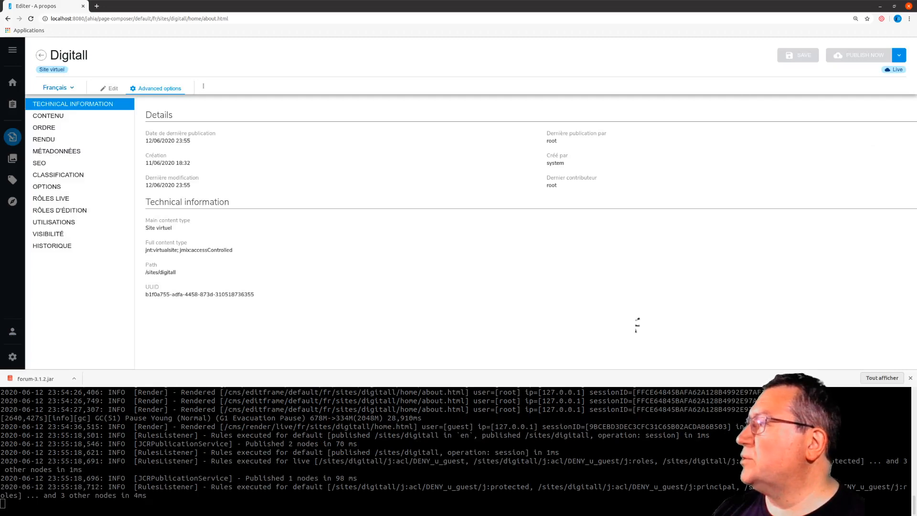
Check guest access to the live home page and the localhost:8080 root in the private window, and return to the editor
left_click_drag(916, 184, 495, 68)
key("F5")
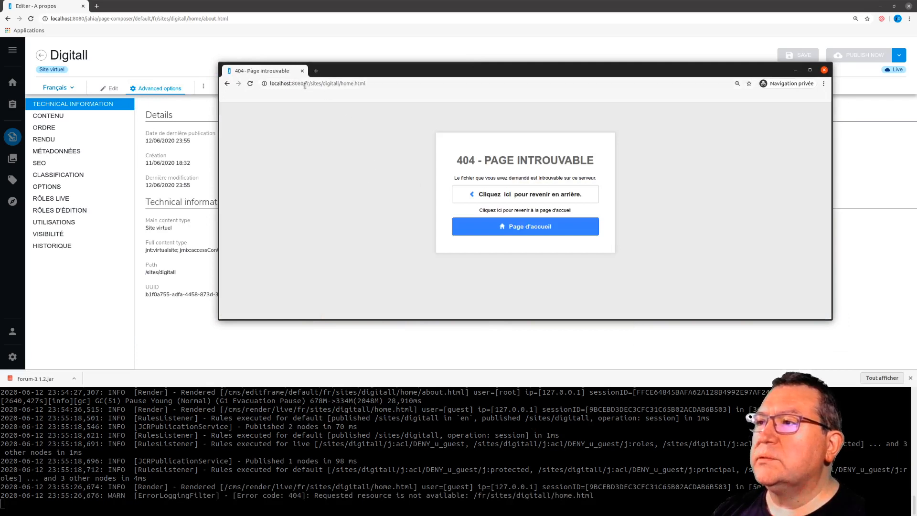
left_click_drag(305, 83, 580, 76)
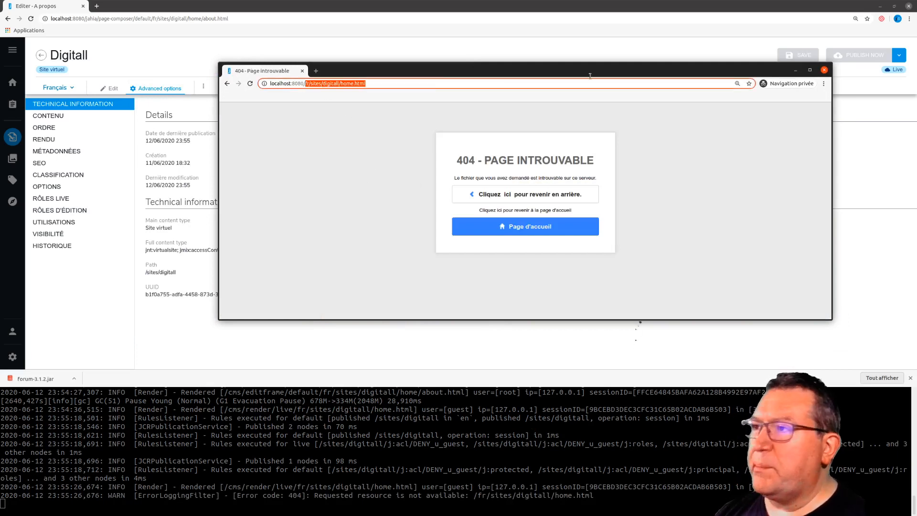
key("BackSpace")
key("Return")
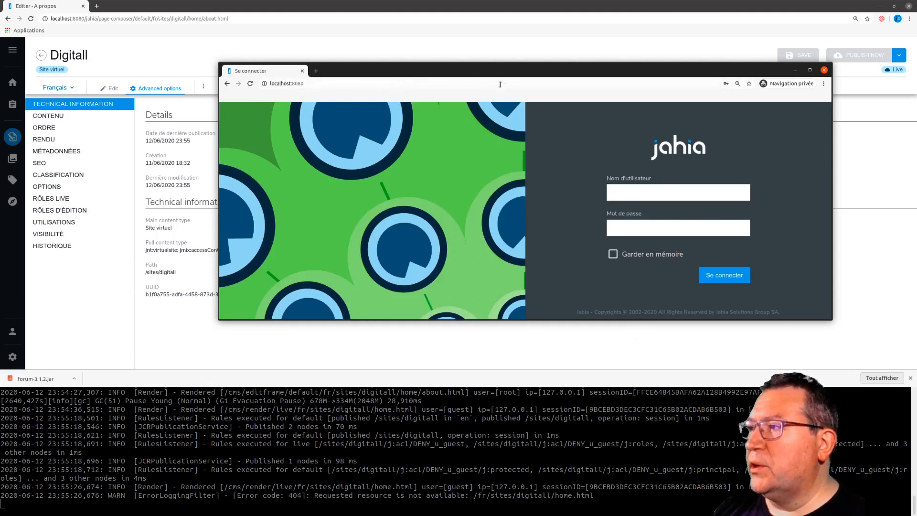
left_click_drag(507, 75, 916, 97)
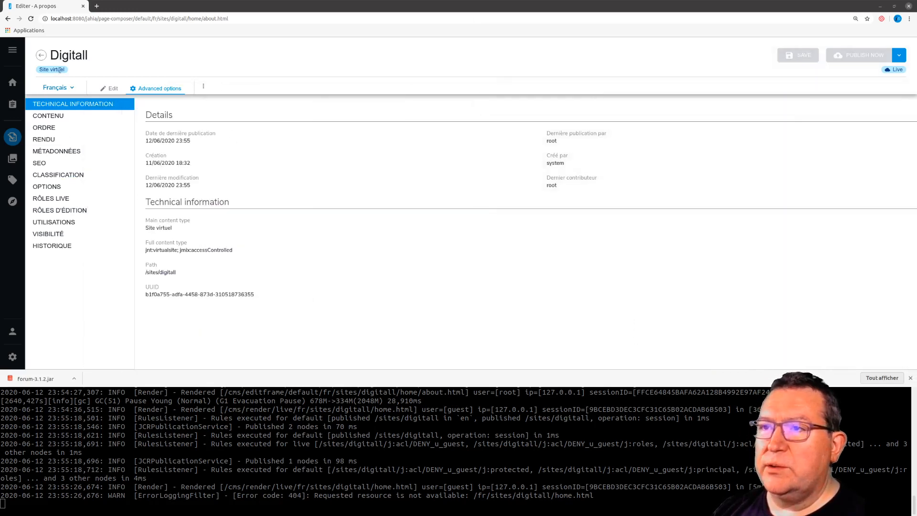
Restore the Anonyme user in the reader live role of the Digitall site and save the roles
left_click(41, 54)
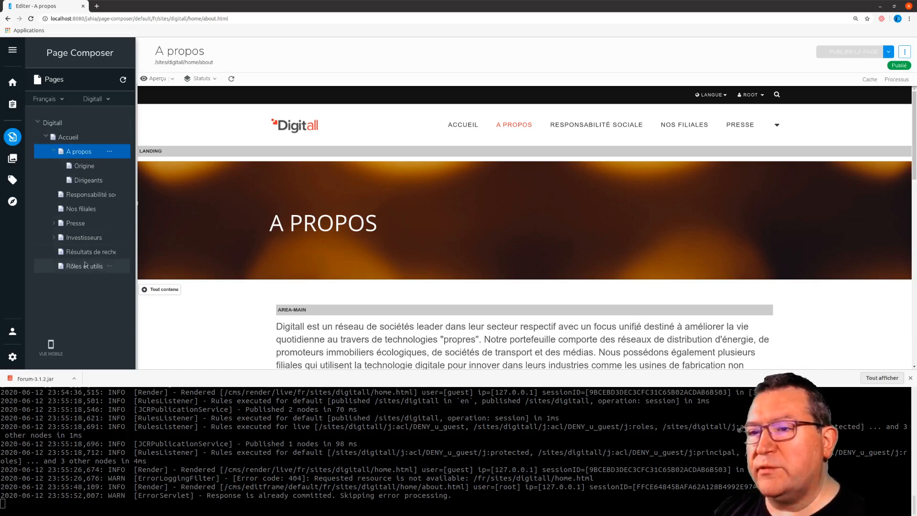
right_click(108, 124)
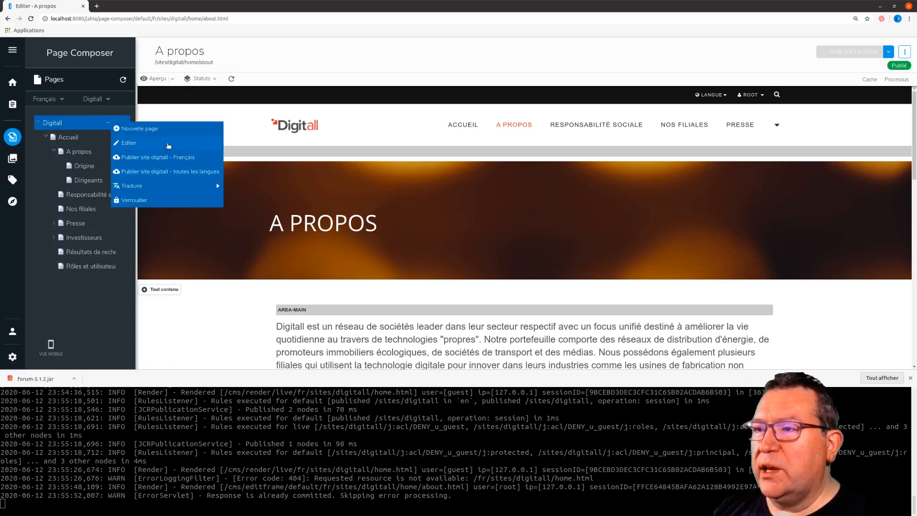
left_click(168, 146)
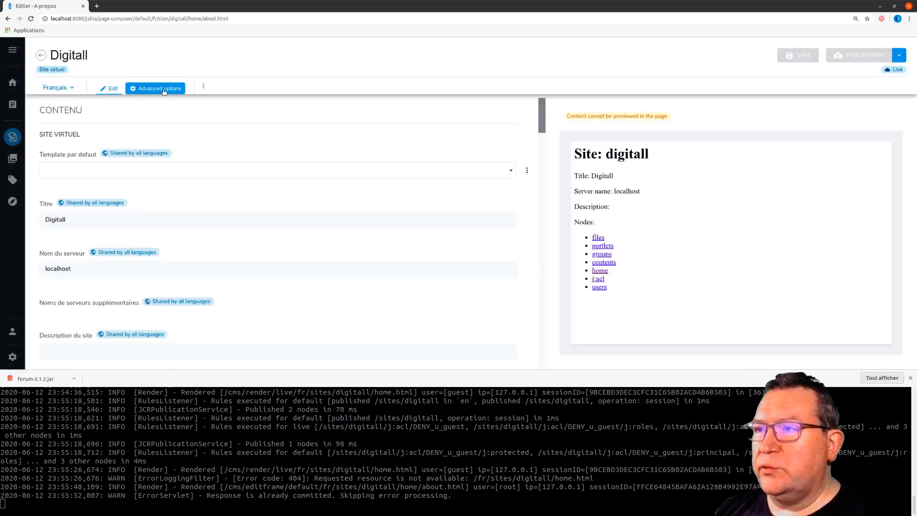
left_click(153, 88)
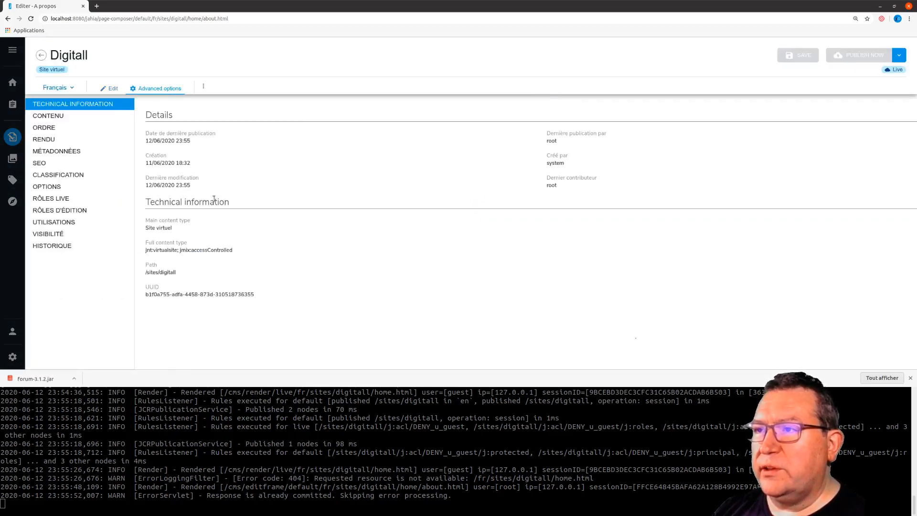
left_click(65, 199)
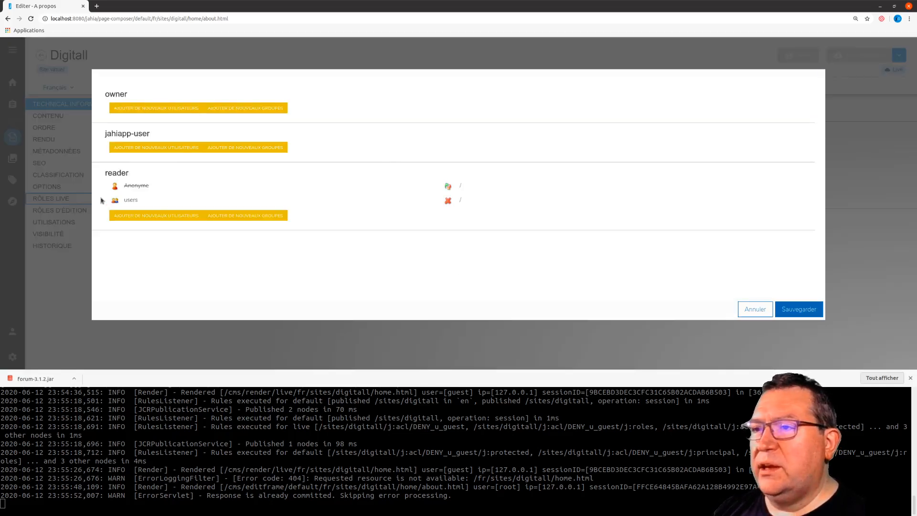
left_click(448, 186)
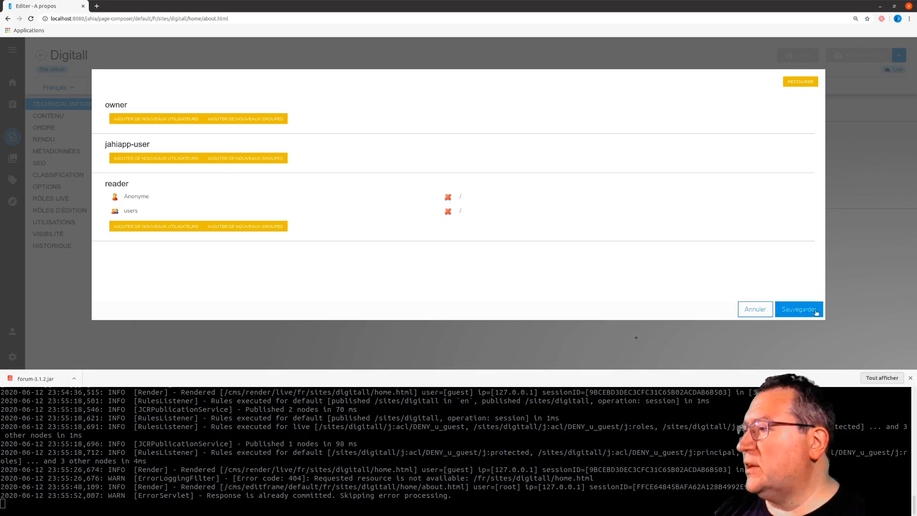
left_click(794, 309)
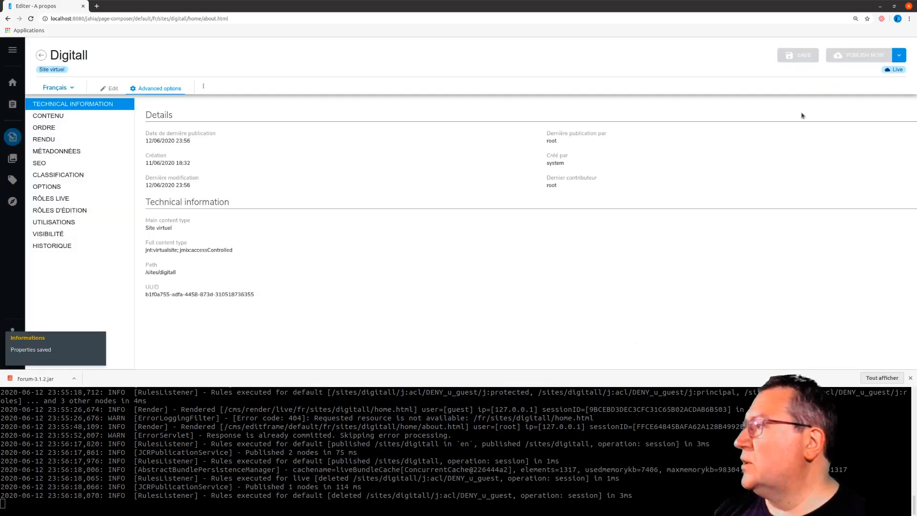
Reload the live home page as a guest in the private window, and return to the Digitall site editor
left_click_drag(916, 160, 308, 71)
key("F5")
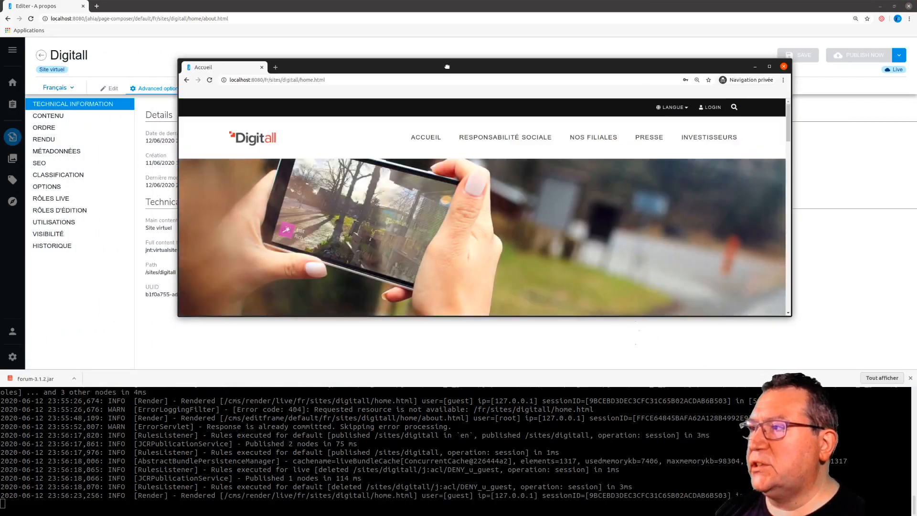
left_click_drag(446, 68, 916, 164)
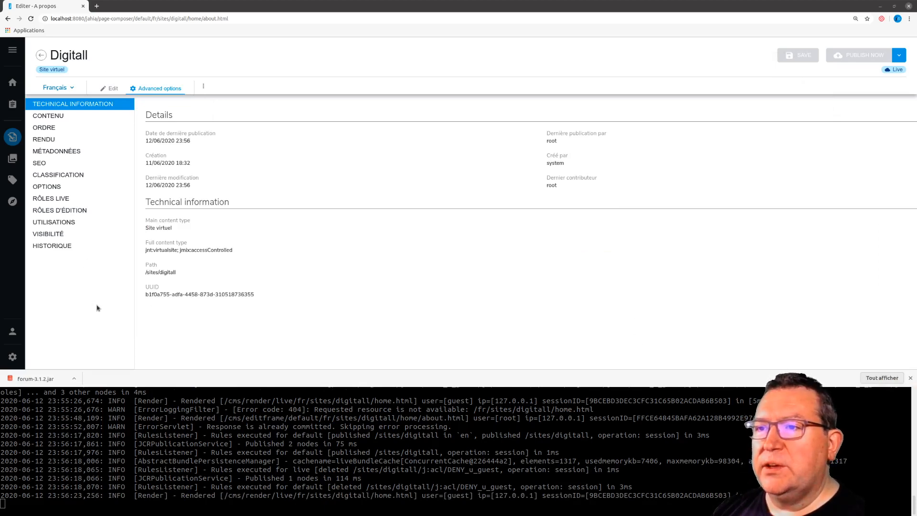
Review the live roles of the A propos page and close them without saving
left_click(42, 55)
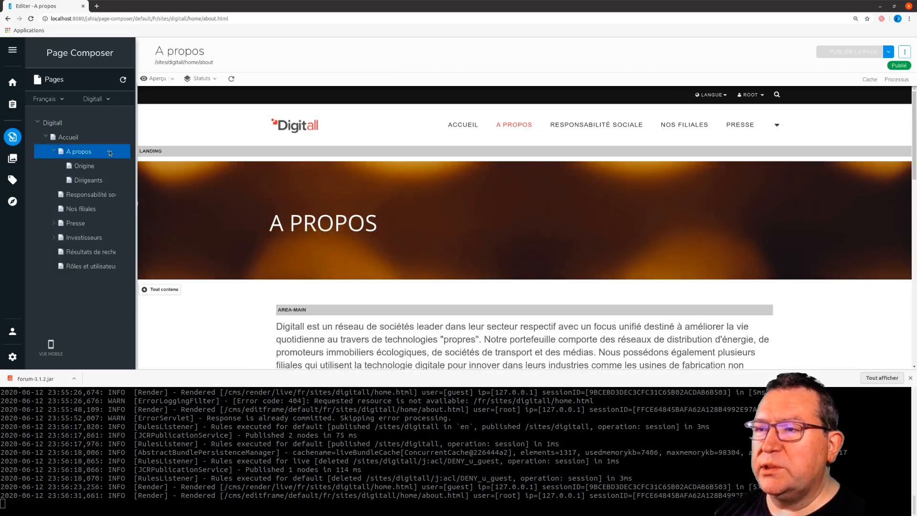
right_click(109, 151)
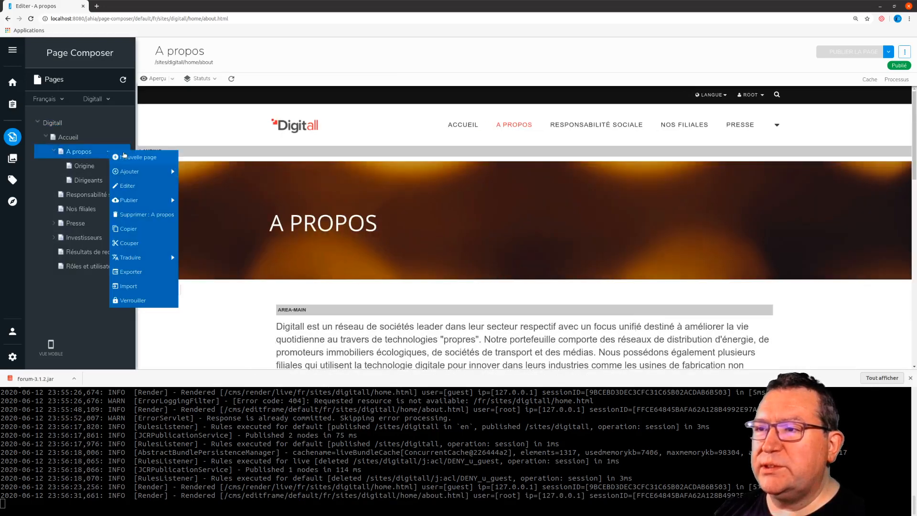
left_click(136, 186)
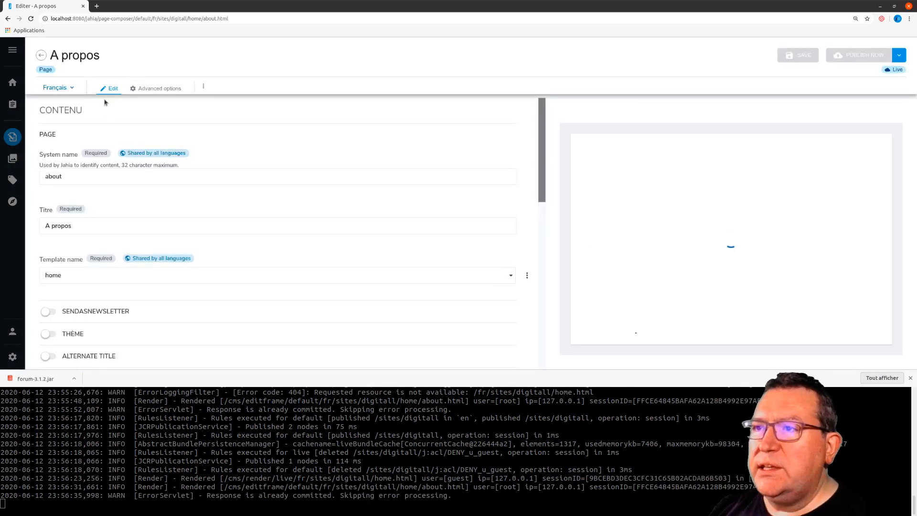
left_click(156, 89)
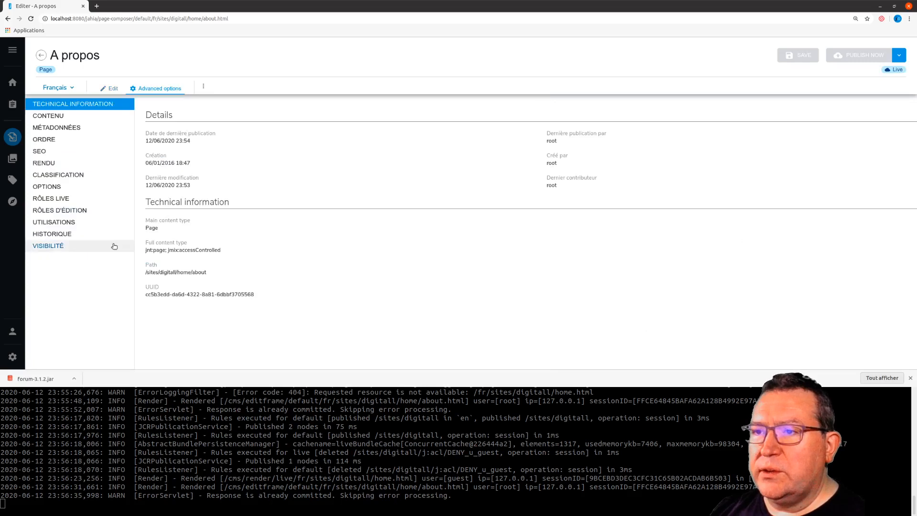
left_click(50, 198)
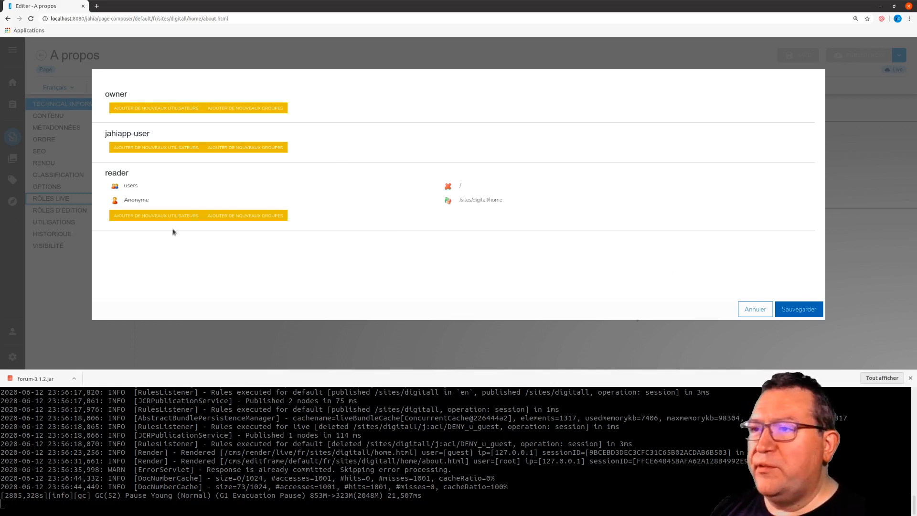
left_click(751, 310)
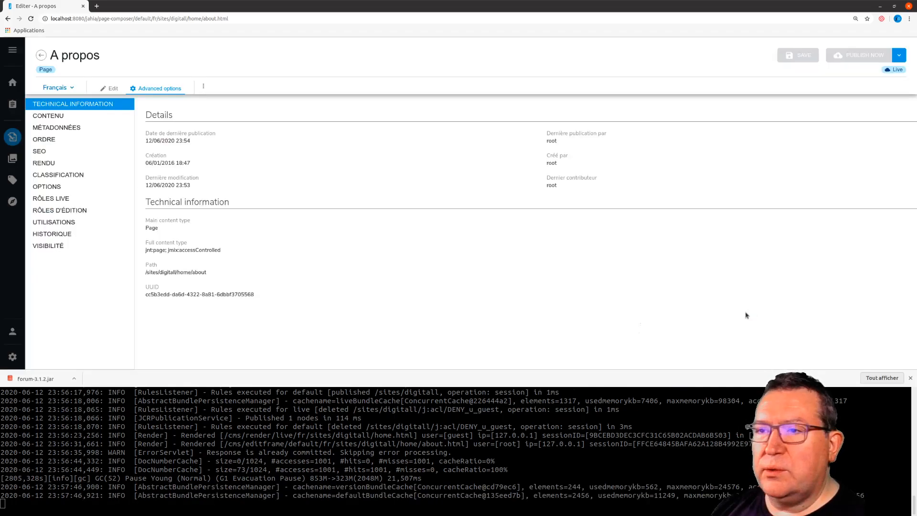
Break all role inheritance in the A propos page's edit roles, save, and check its live role assignments
left_click(56, 213)
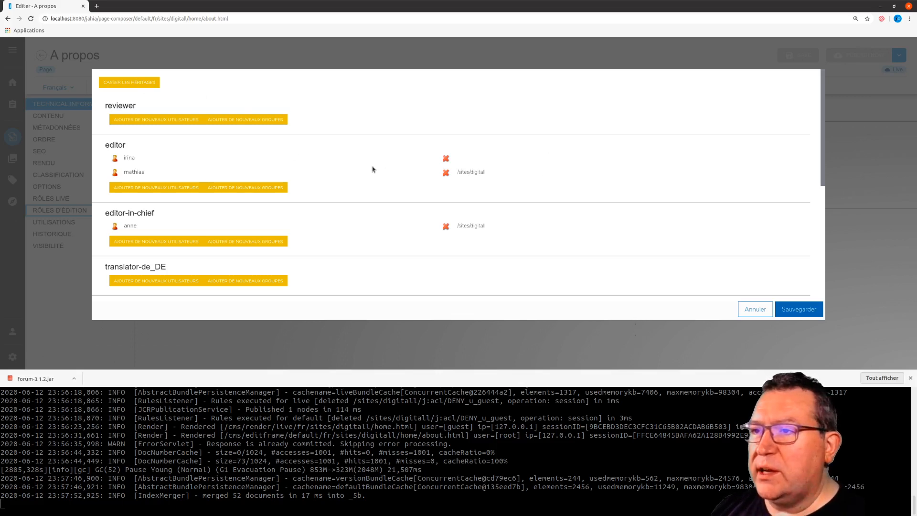
scroll(372, 170, "down", 1)
scroll(168, 157, "down", 1)
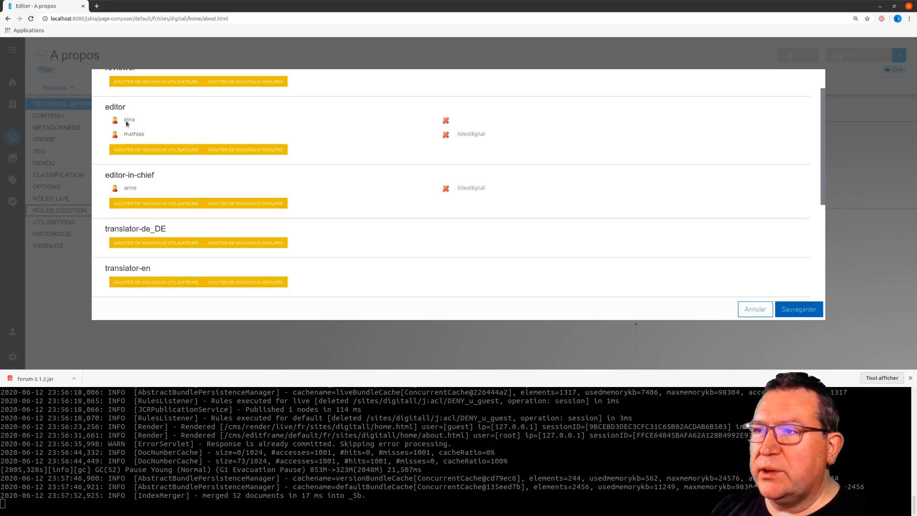
scroll(560, 229, "up", 2)
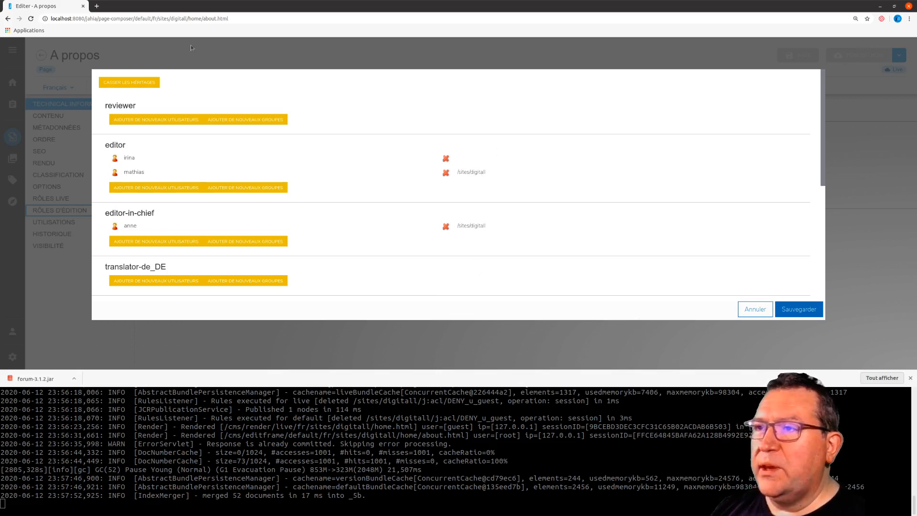
left_click(137, 85)
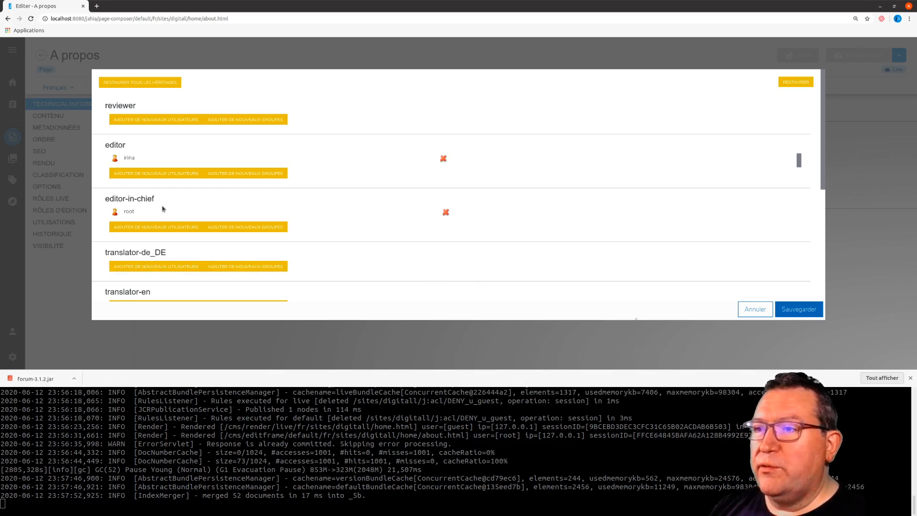
left_click(798, 309)
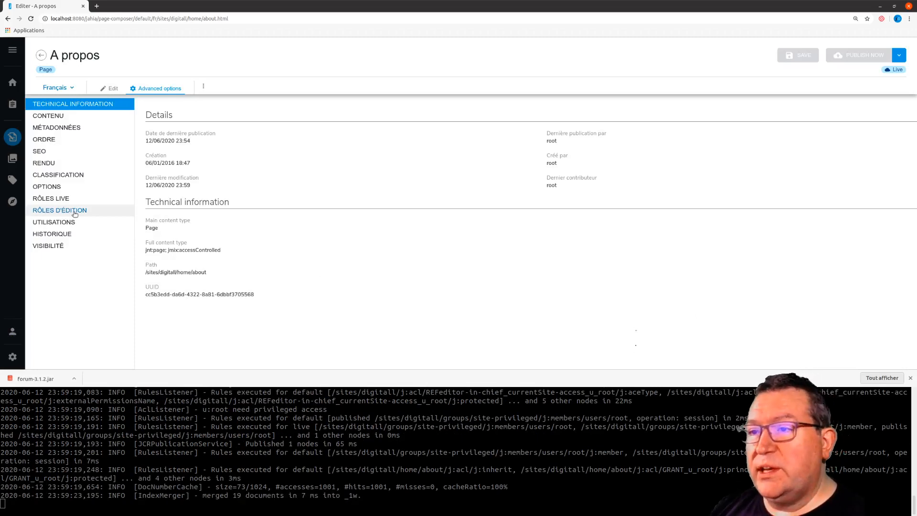
left_click(63, 200)
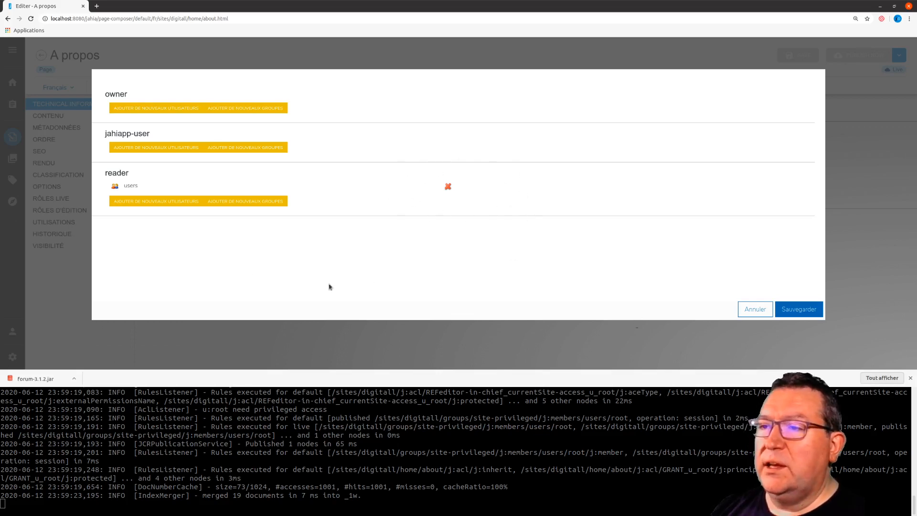
left_click(802, 309)
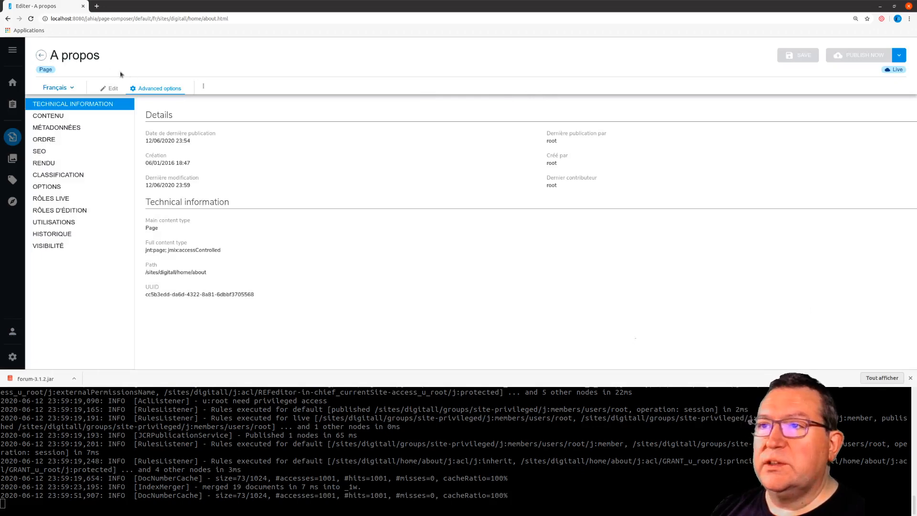
Leave the A propos page's settings and publish everything under A propos in all languages
left_click(42, 56)
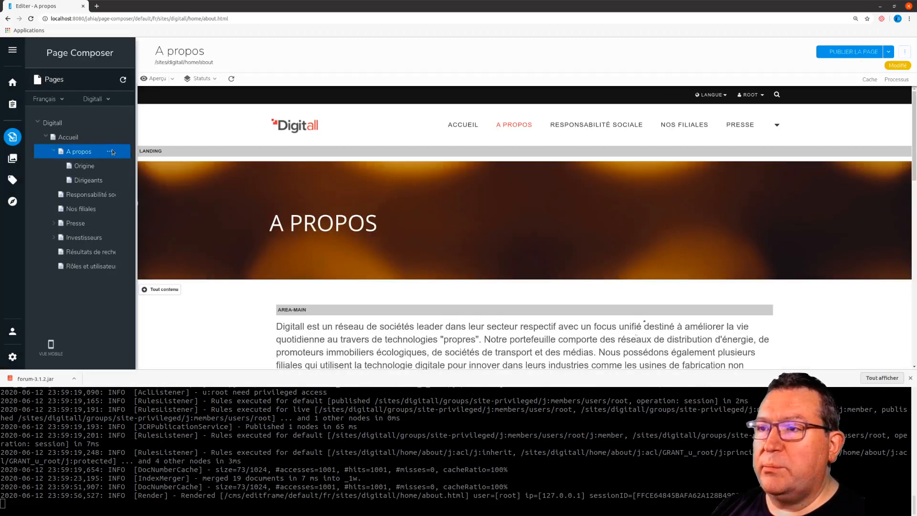
left_click(111, 151)
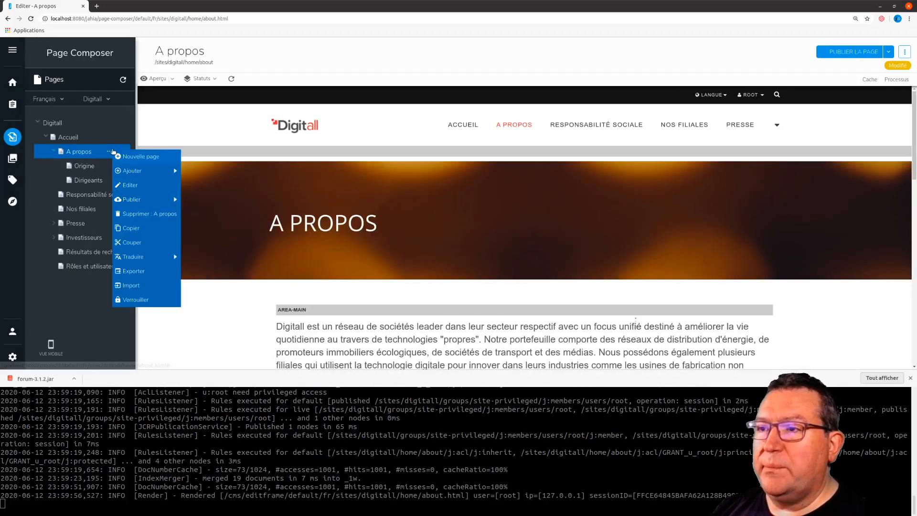
mouse_move(146, 200)
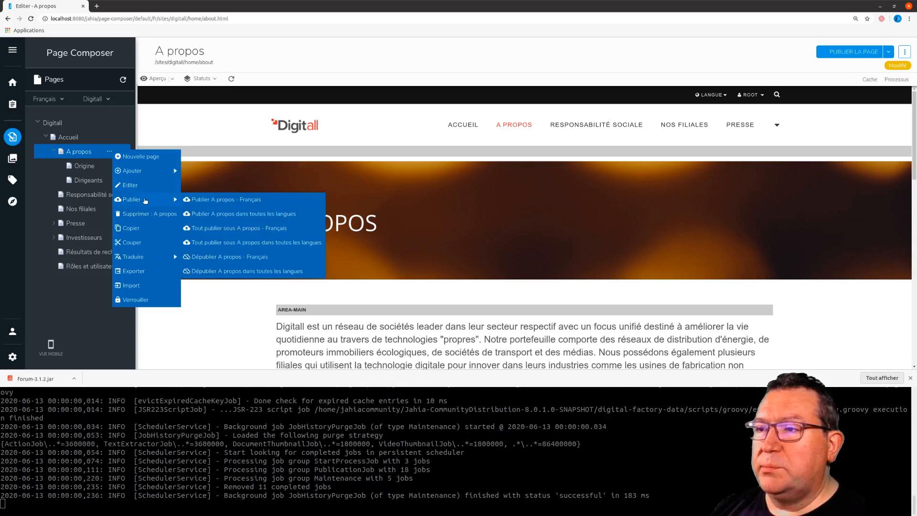
left_click(255, 241)
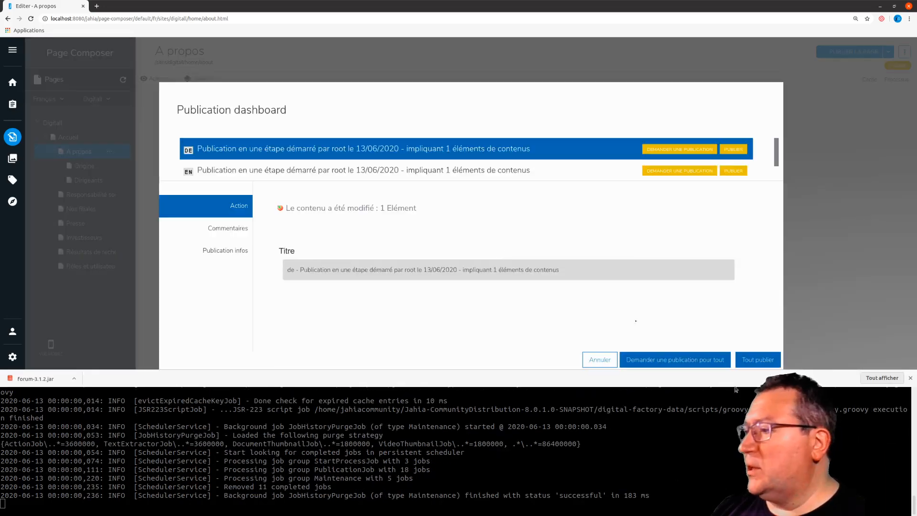
left_click(766, 359)
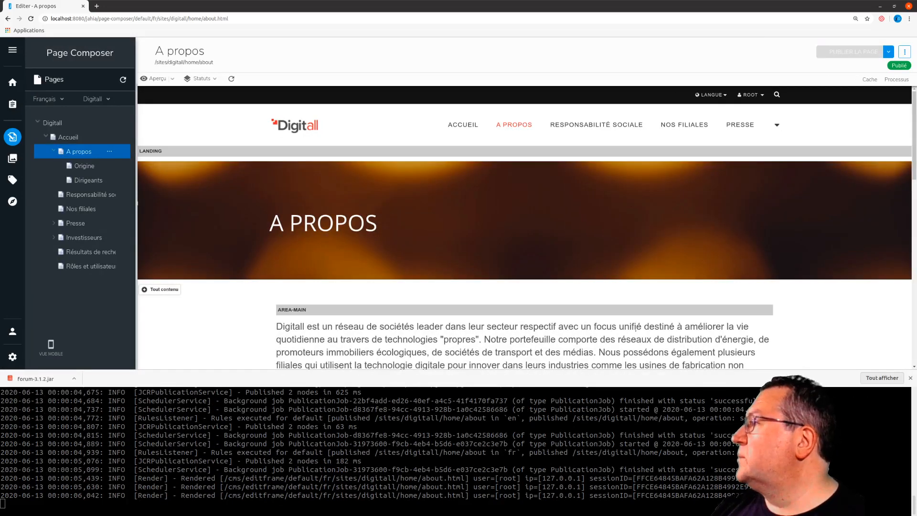
Check the live site's navigation as a guest in the private window, visiting the home page and Nos filiales
left_click_drag(916, 95, 255, 46)
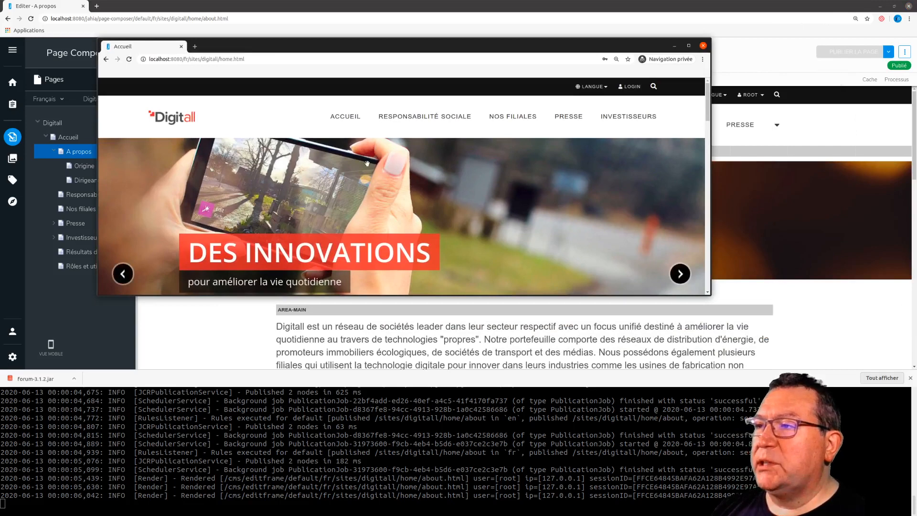
left_click(176, 118)
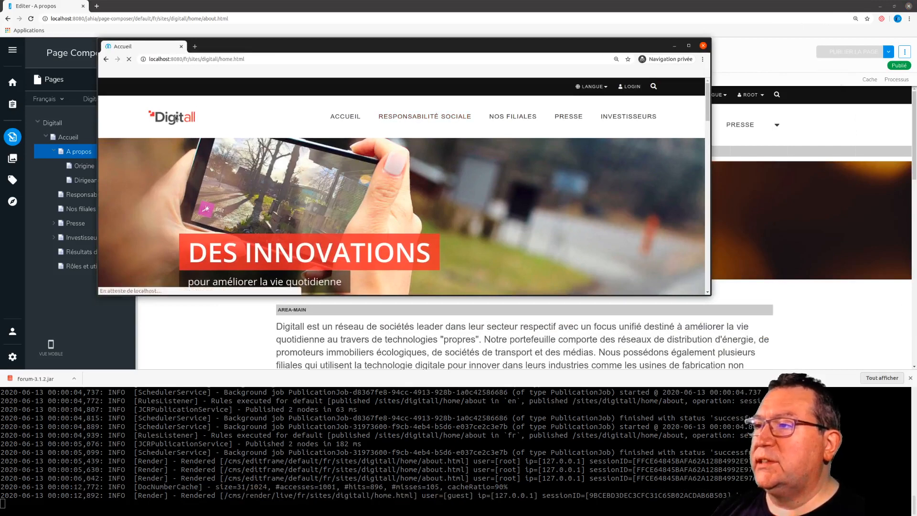
left_click(513, 117)
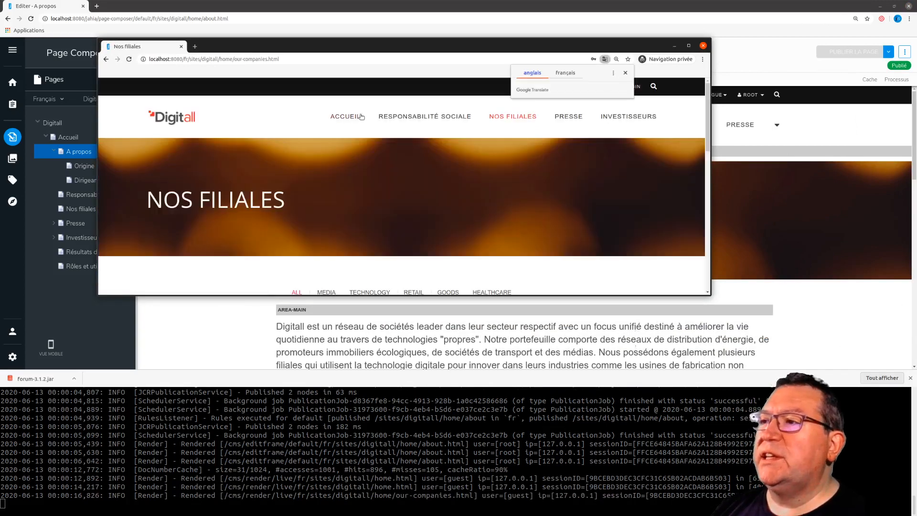
left_click(361, 117)
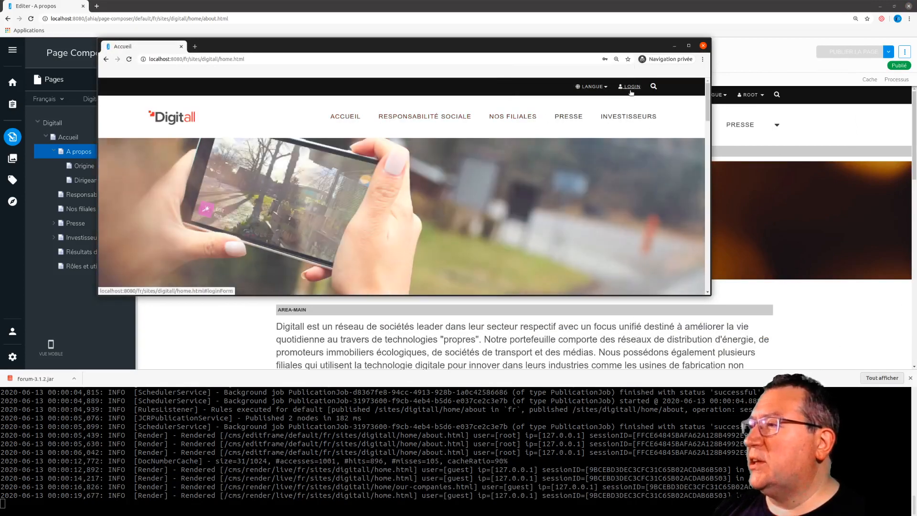
Log in to the live site in the private window with a registered user's username and account password
left_click(630, 89)
left_click(390, 123)
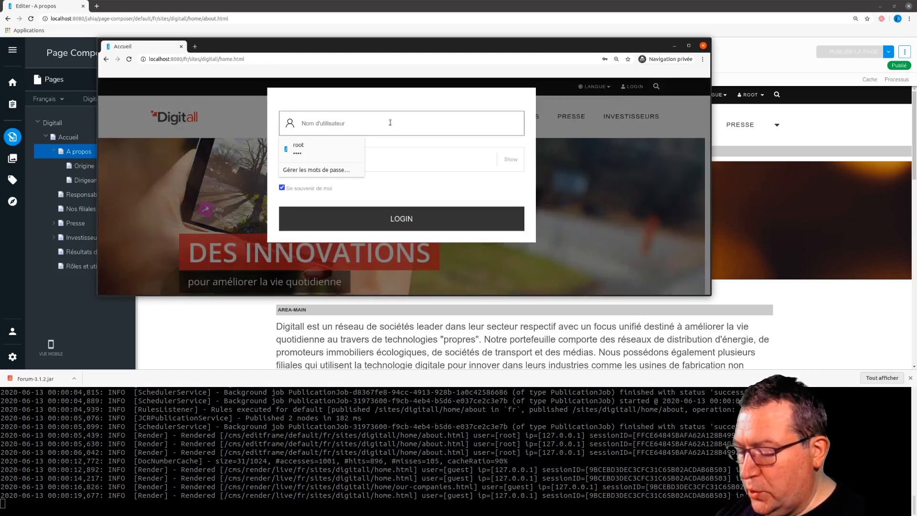
type("bill")
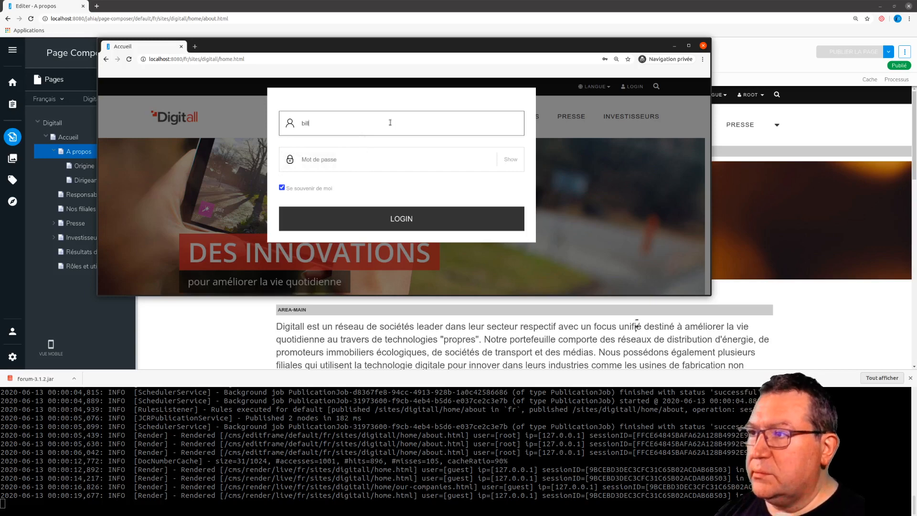
key("BackSpace")
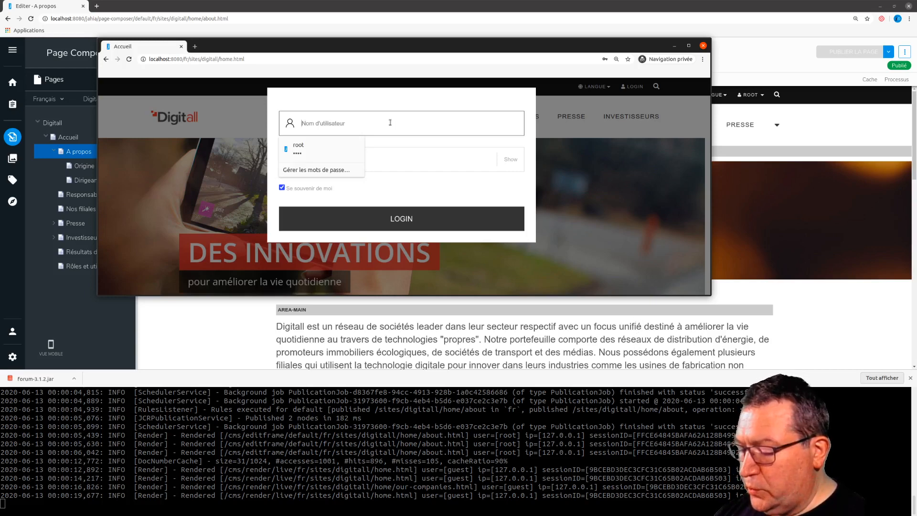
type("mathias")
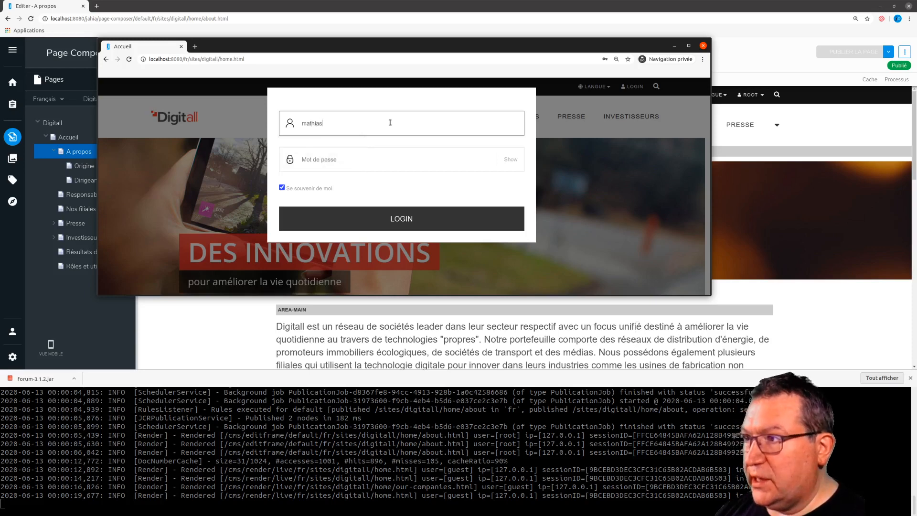
key("Tab")
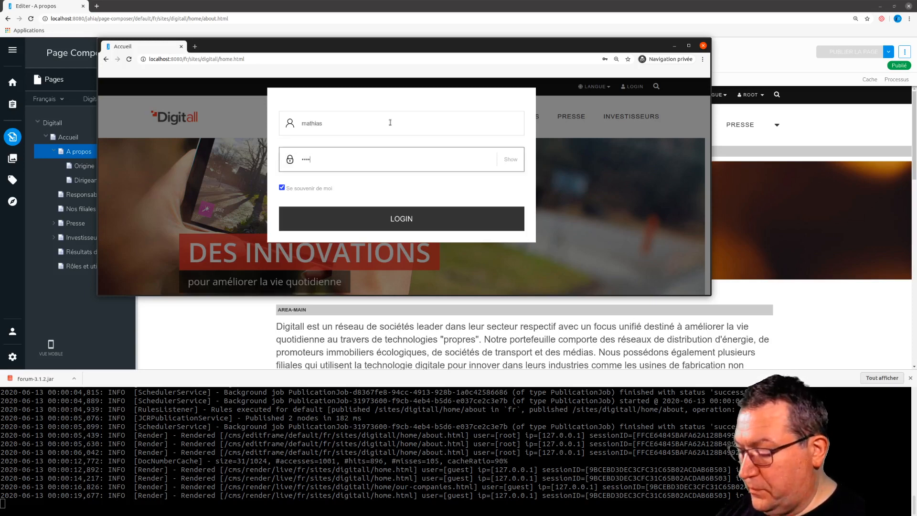
key("Return")
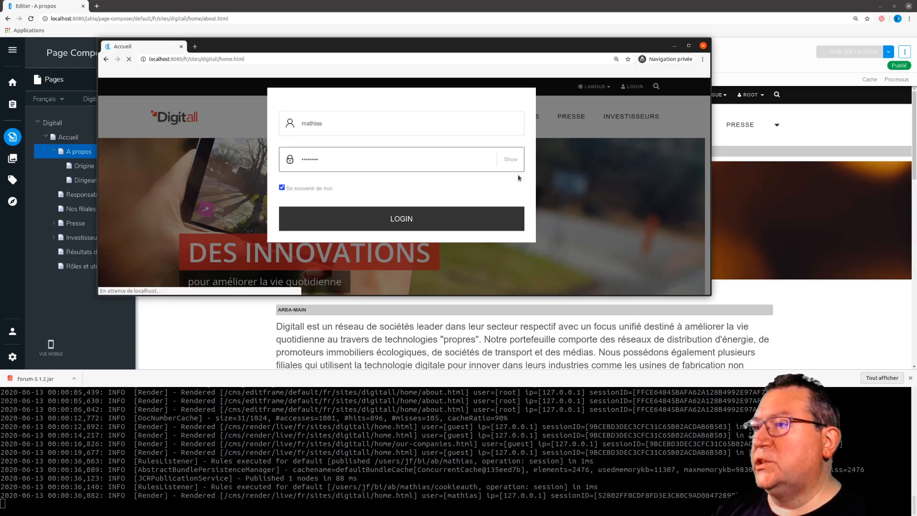
View the live A propos page as the logged-in user, and return to the site editor
mouse_move(394, 120)
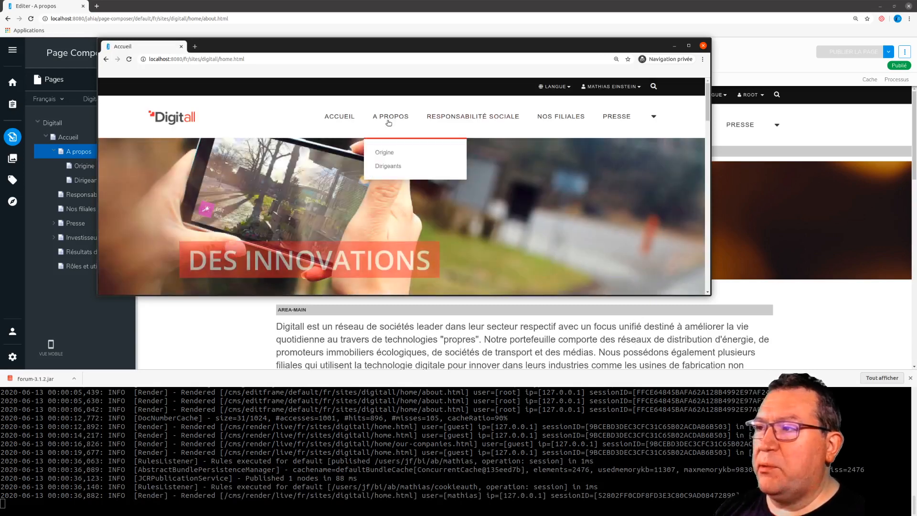
left_click(395, 119)
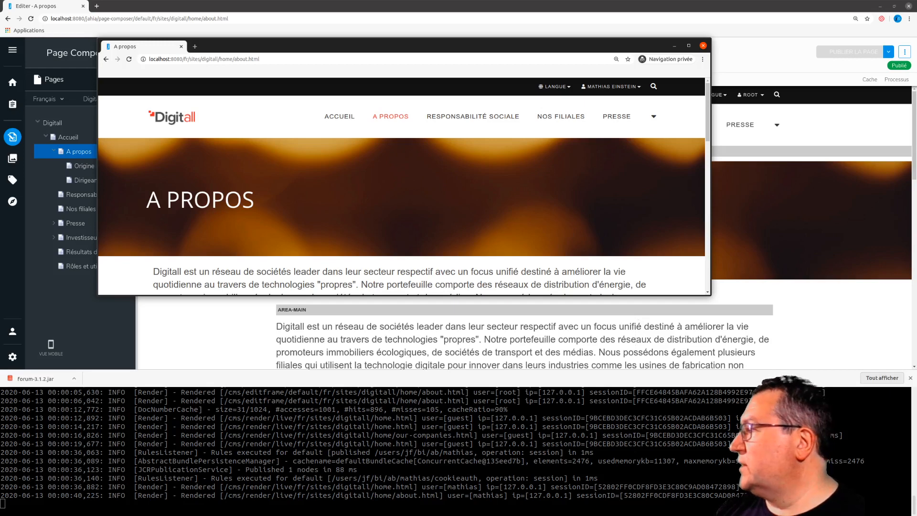
left_click(636, 338)
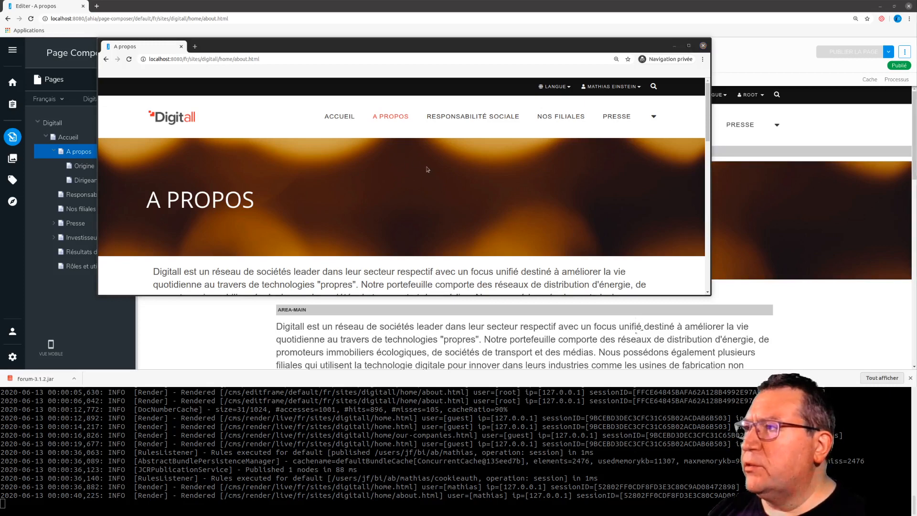
left_click_drag(569, 51, 916, 81)
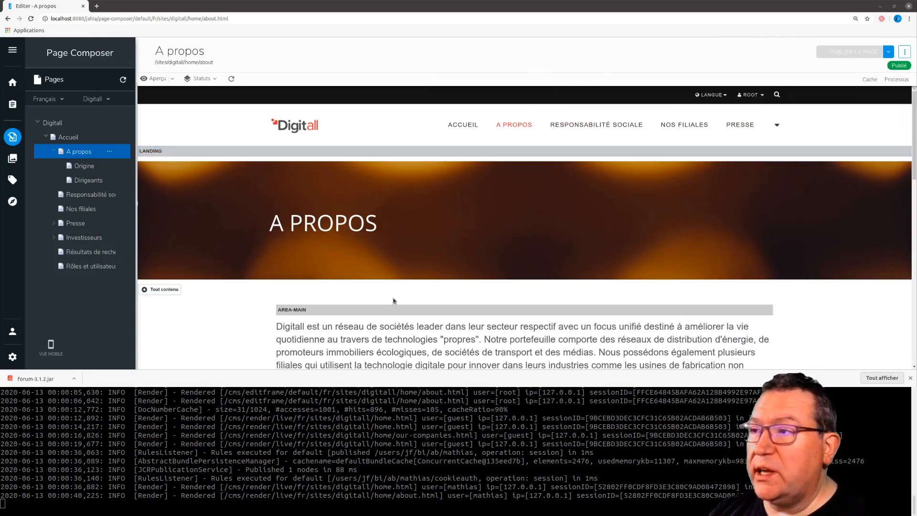
Open the Accueil page in the editor and select the grid area containing "Nous sommes un réseau mondial" and the world map
left_click(301, 127)
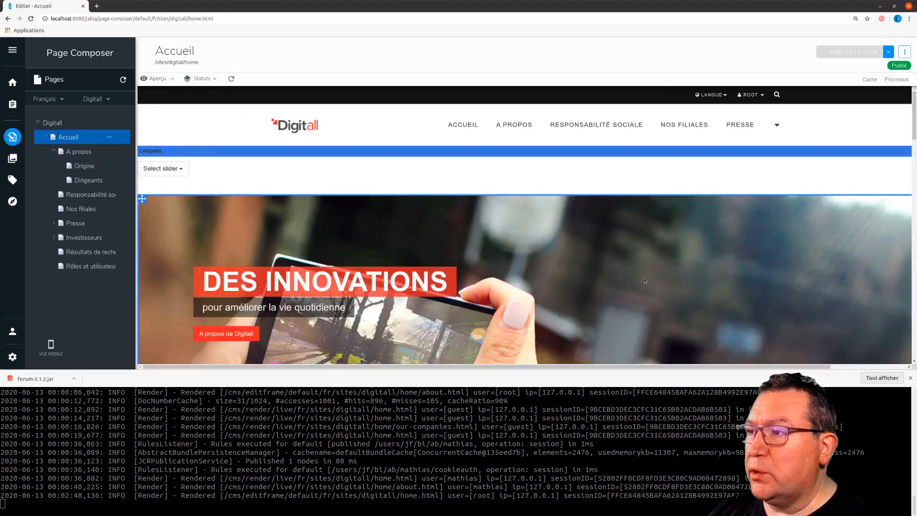
scroll(668, 272, "down", 10)
scroll(702, 265, "up", 5)
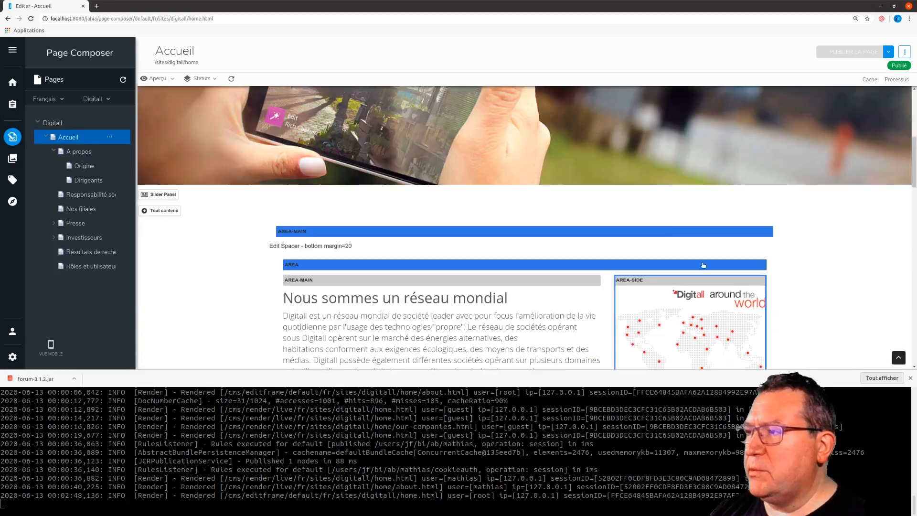
scroll(678, 239, "down", 2)
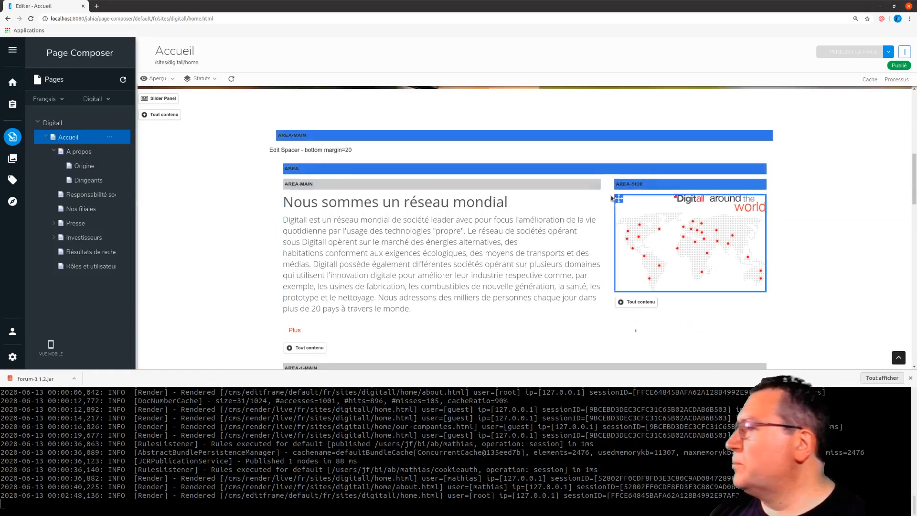
left_click(608, 185)
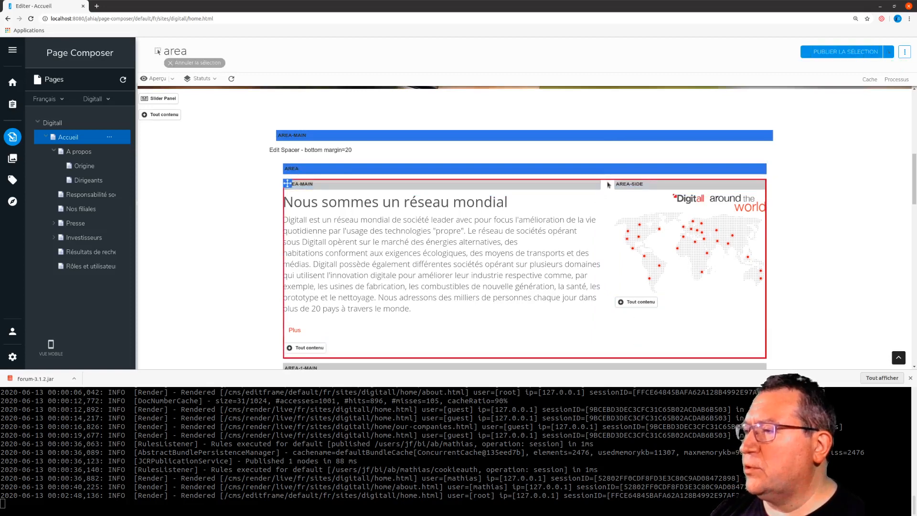
Examine the "Nous sommes un réseau mondial" section on the live home page in the private window, and return to the editor
key("alt+Tab")
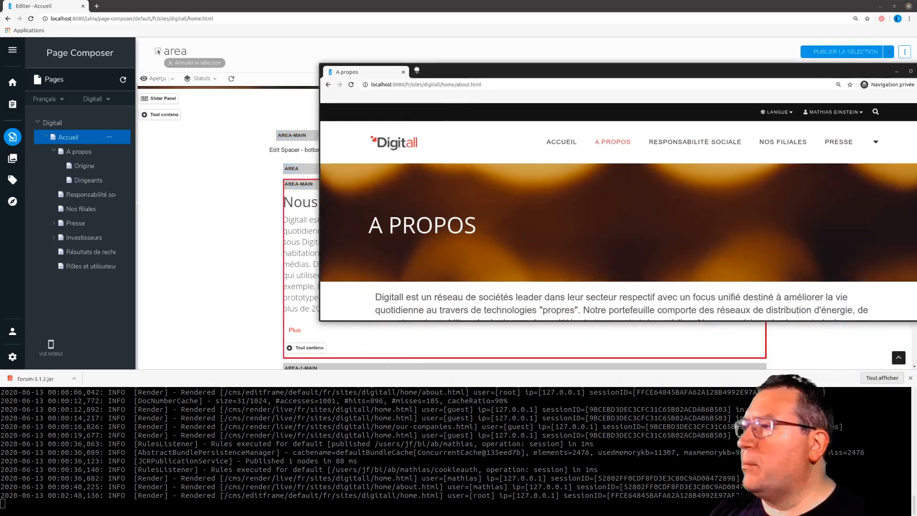
left_click(491, 149)
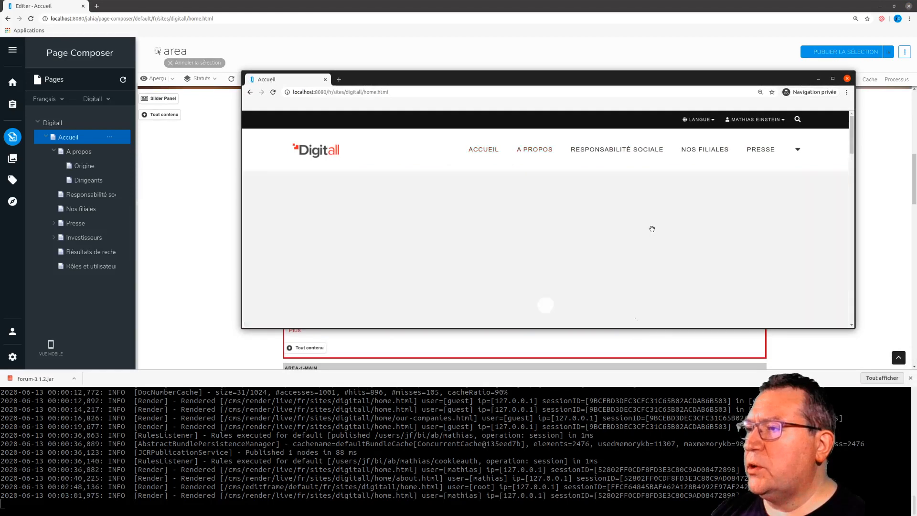
scroll(678, 219, "down", 1)
scroll(678, 220, "down", 3)
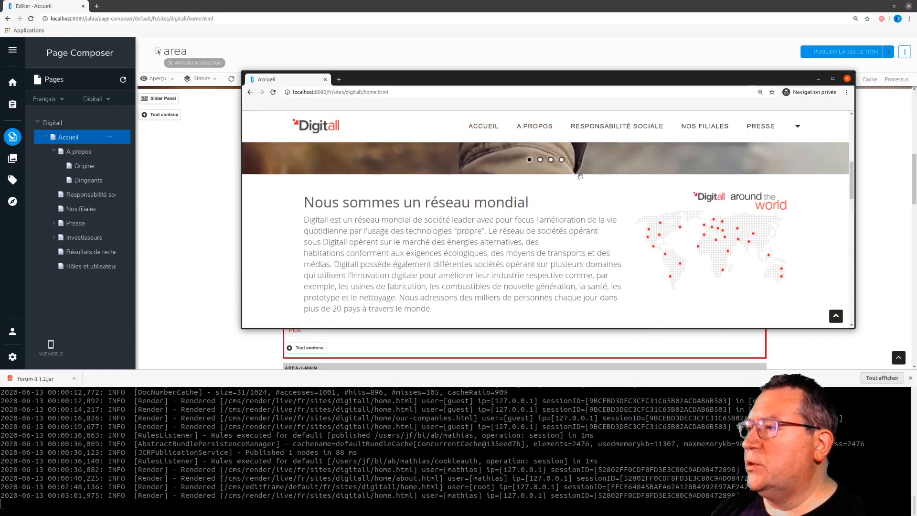
scroll(528, 260, "down", 2)
scroll(528, 260, "up", 2)
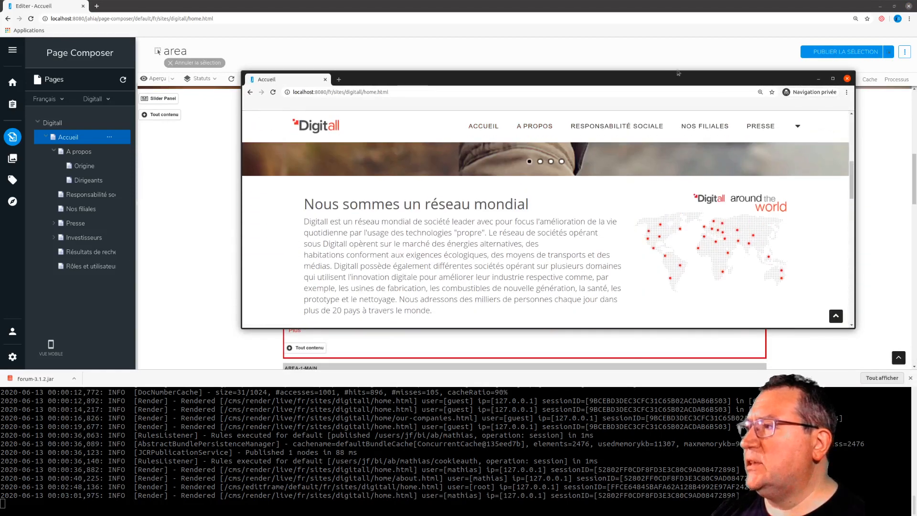
left_click_drag(466, 85, 916, 119)
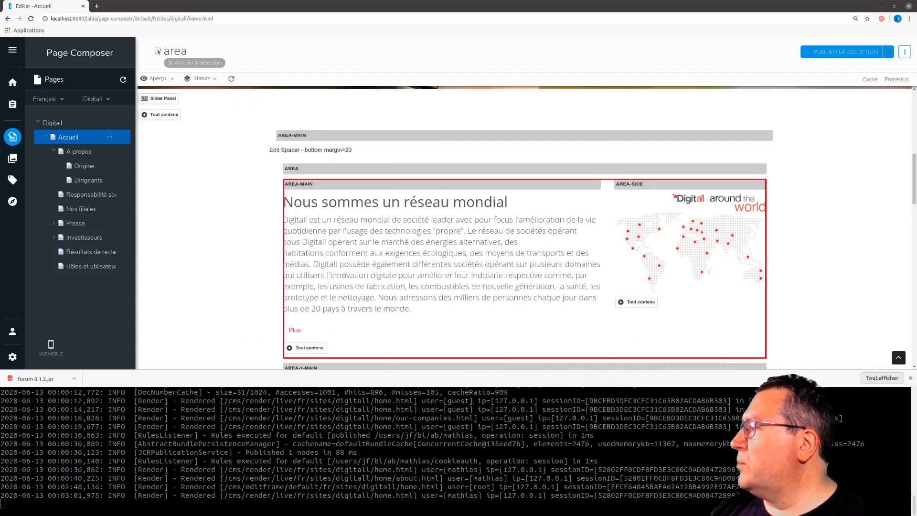
Remove the inherited Anonyme user and users group from the reader live role of the selected home page area
right_click(606, 186)
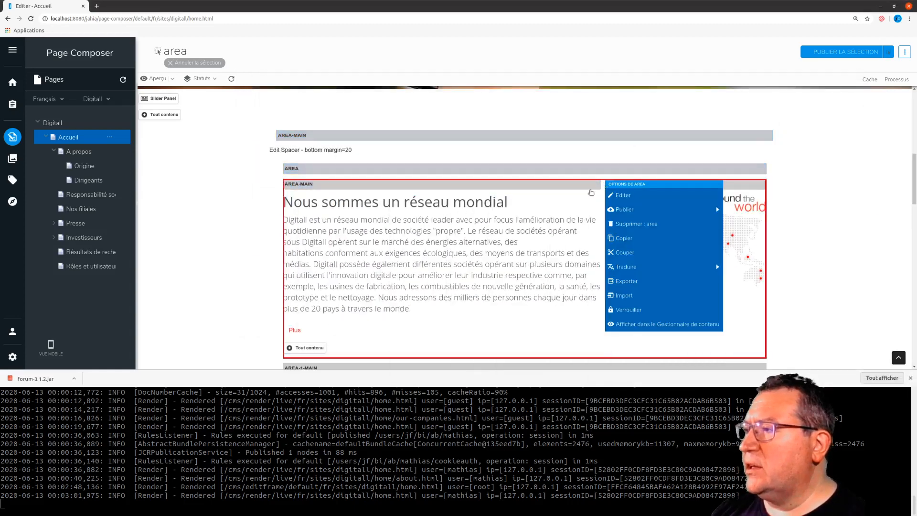
left_click(636, 202)
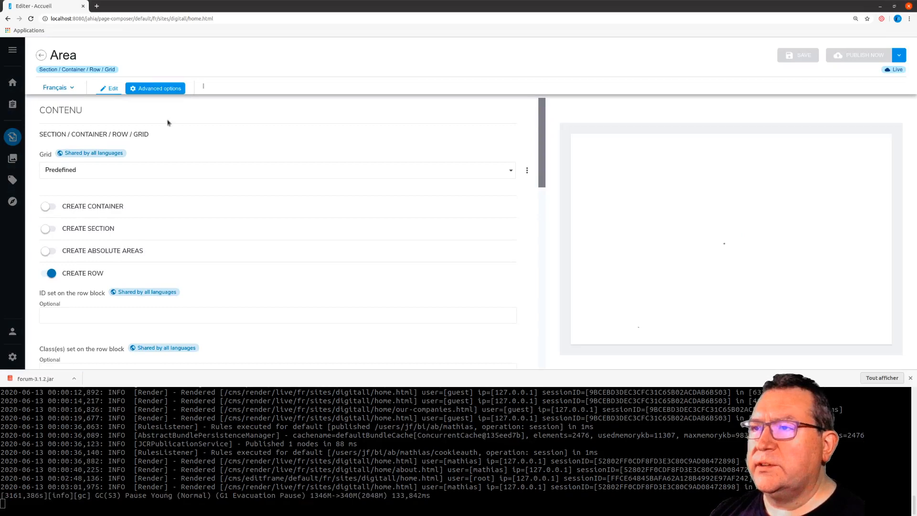
left_click(155, 88)
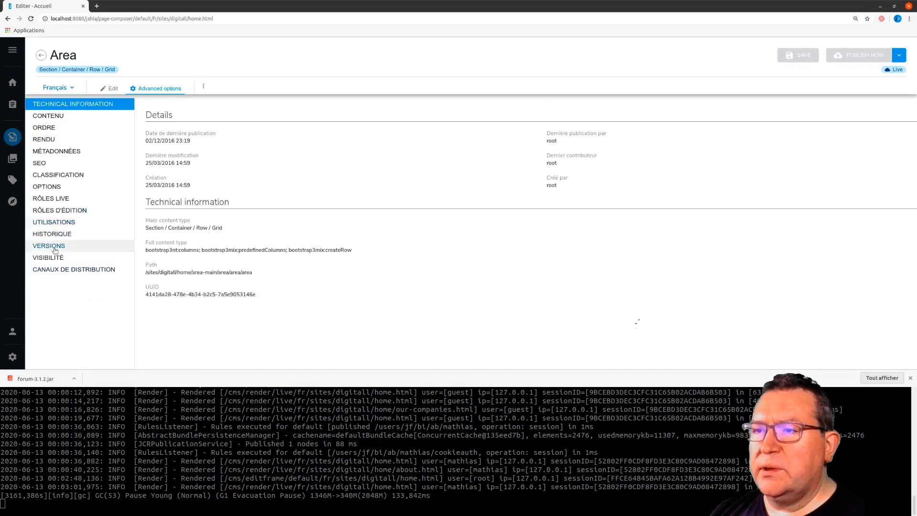
left_click(61, 199)
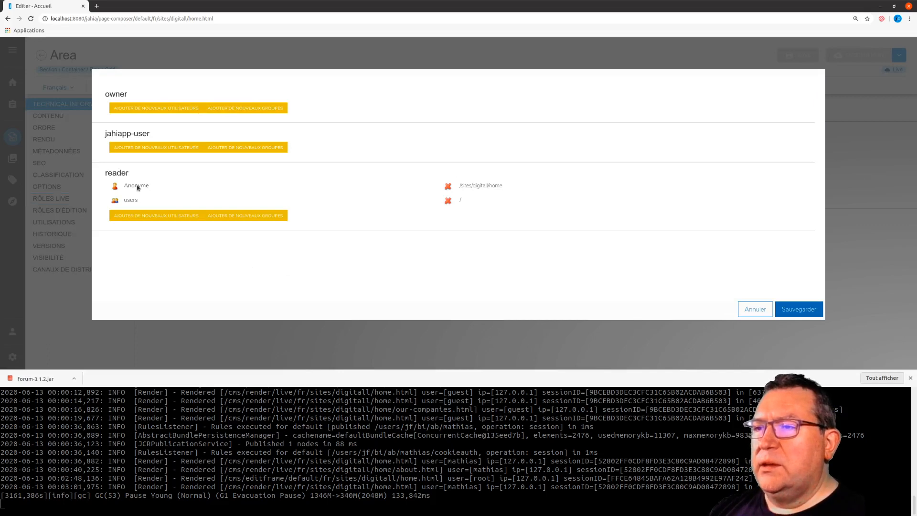
left_click(448, 186)
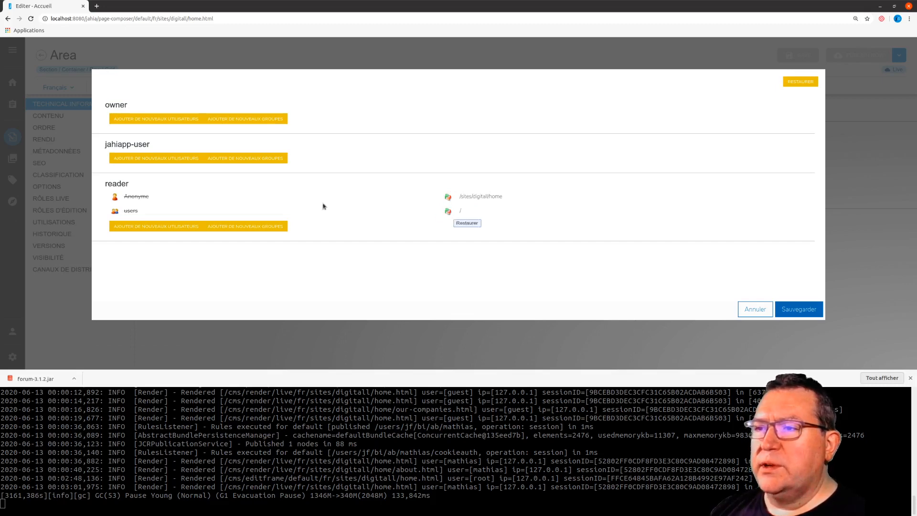
Add the first two listed users and the three users right below Anonyme to the area's reader live role, and save
left_click(158, 229)
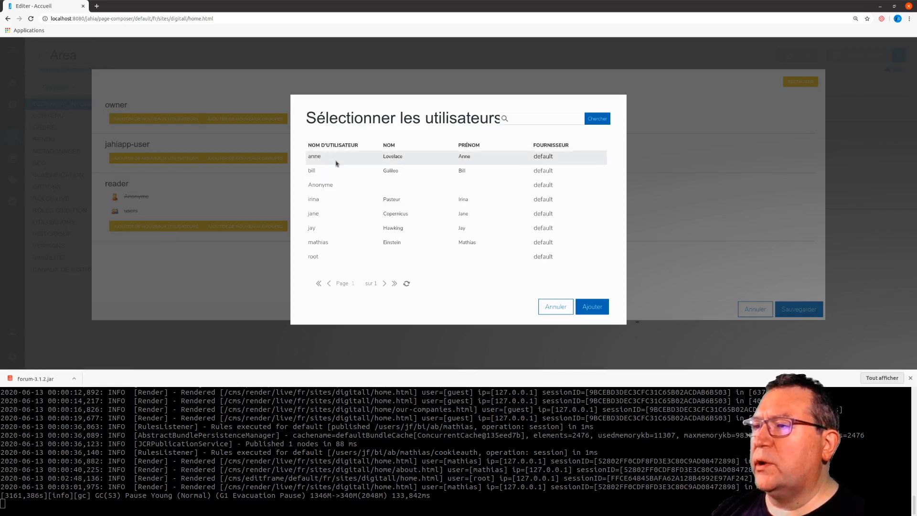
left_click(336, 163)
left_click(339, 172)
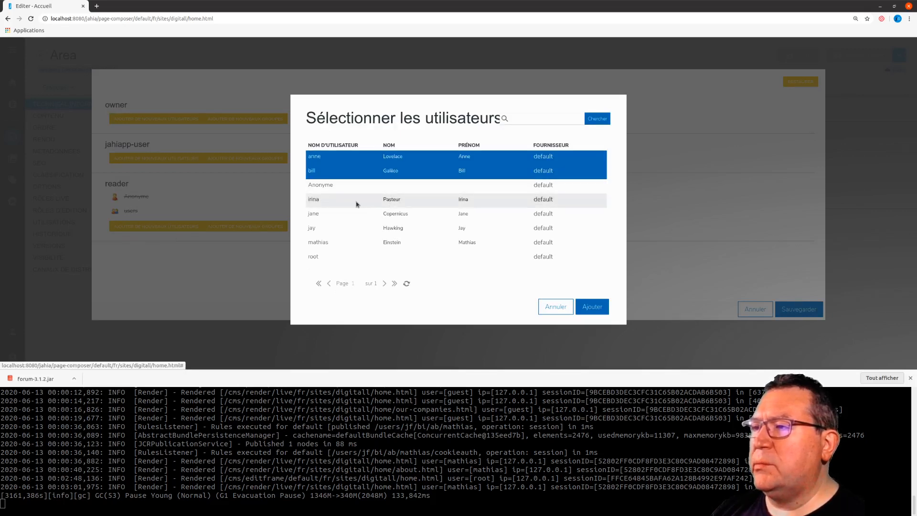
left_click(357, 204)
left_click(356, 214)
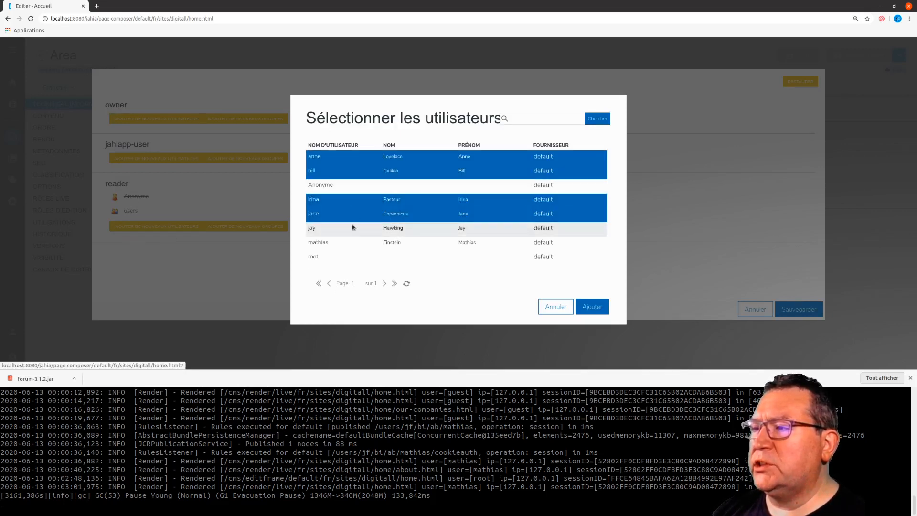
left_click(355, 228)
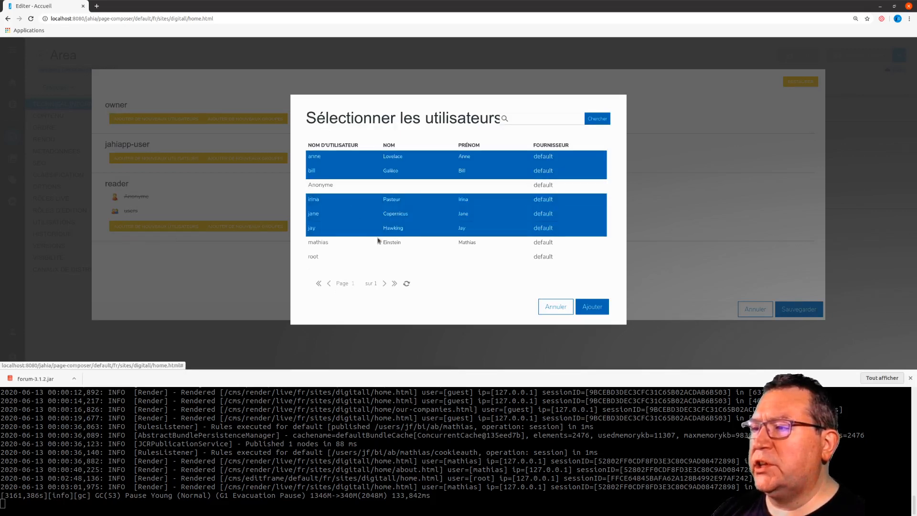
left_click(592, 307)
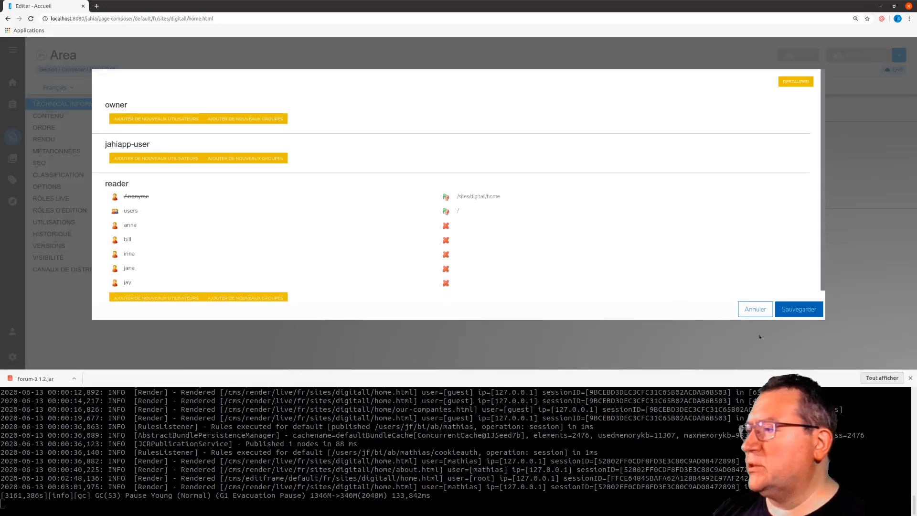
left_click(796, 310)
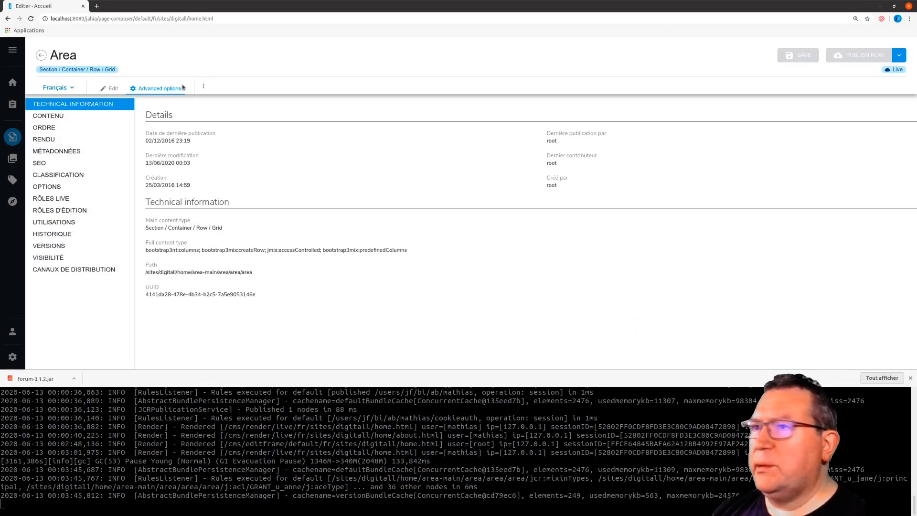
Return to the Accueil page and publish the grid area containing "Nous sommes un réseau mondial" and the world map
left_click(41, 55)
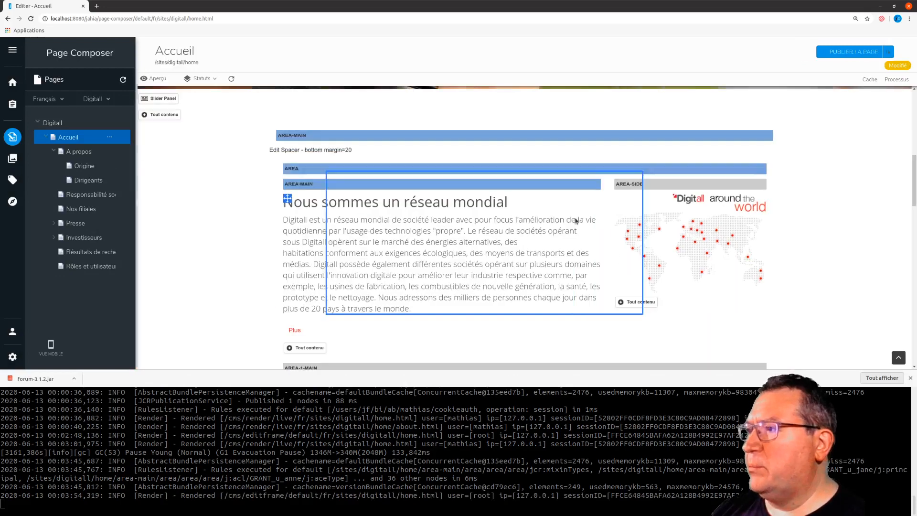
right_click(610, 185)
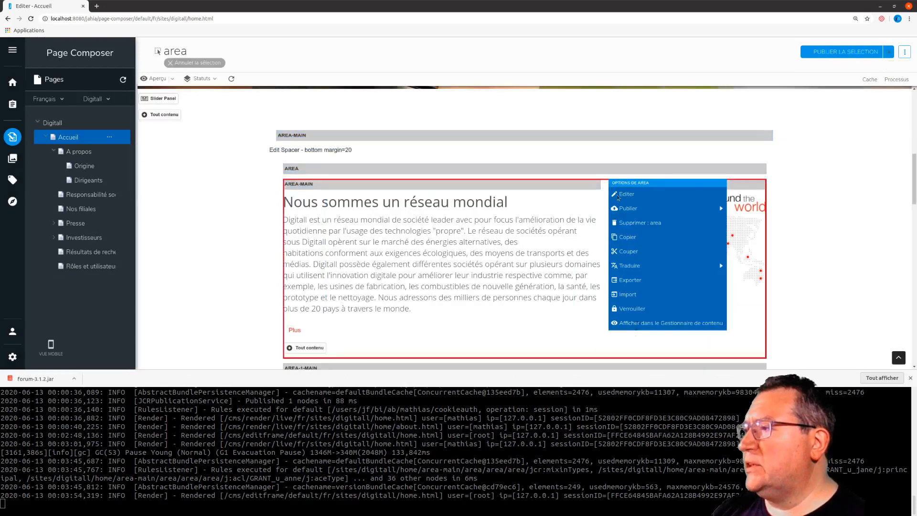
mouse_move(659, 209)
left_click(799, 223)
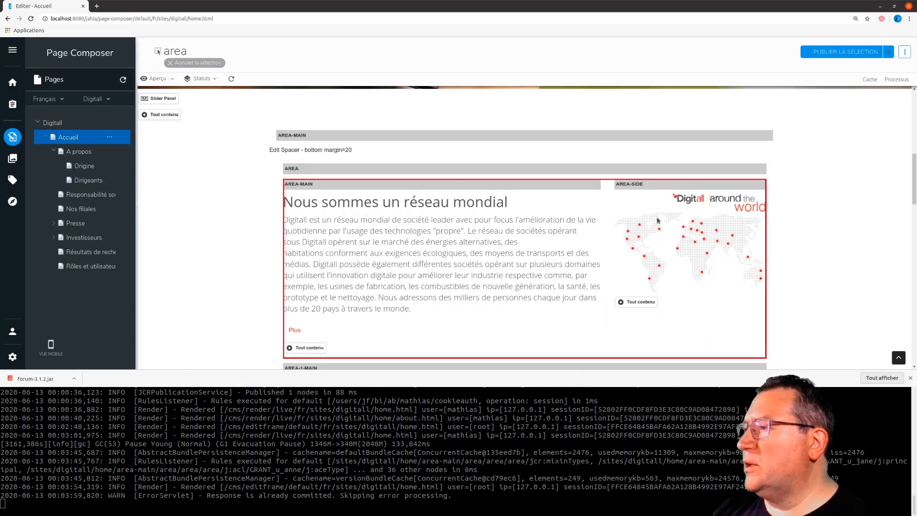
left_click(764, 361)
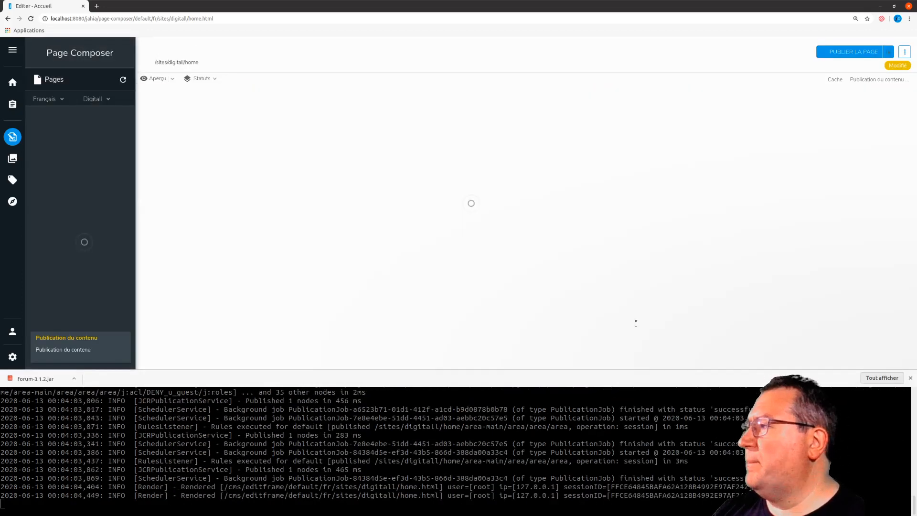
Reload the live home page in the private window and check the "Nous sommes un réseau mondial" section as the logged-in user
left_click_drag(916, 127, 311, 55)
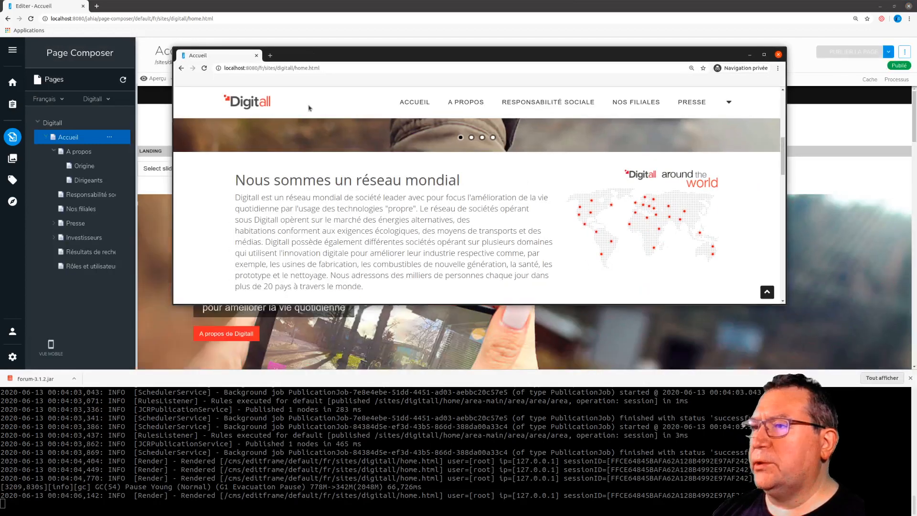
left_click(247, 104)
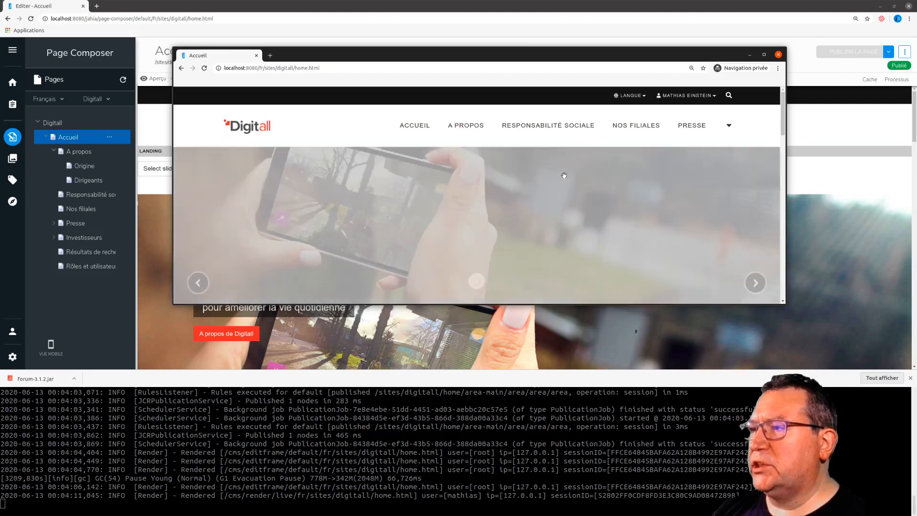
scroll(604, 183, "down", 6)
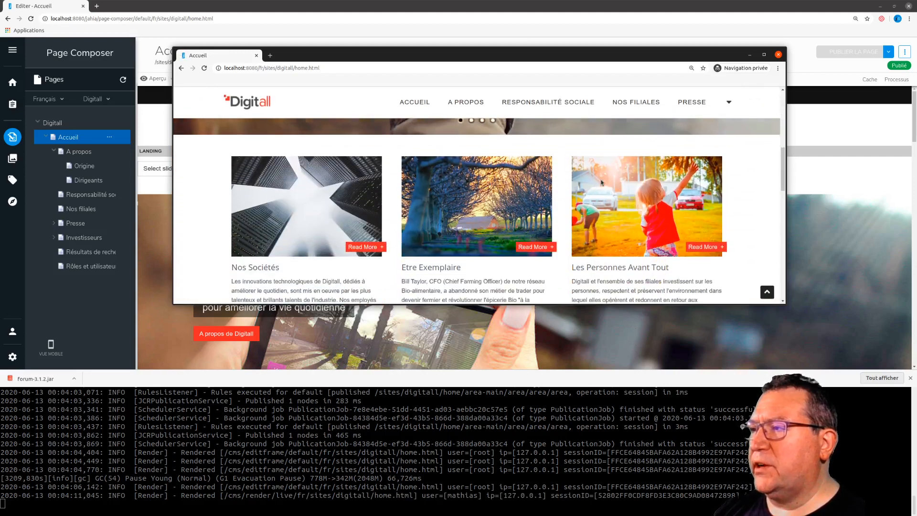
scroll(603, 184, "up", 5)
scroll(603, 184, "down", 2)
scroll(620, 172, "up", 4)
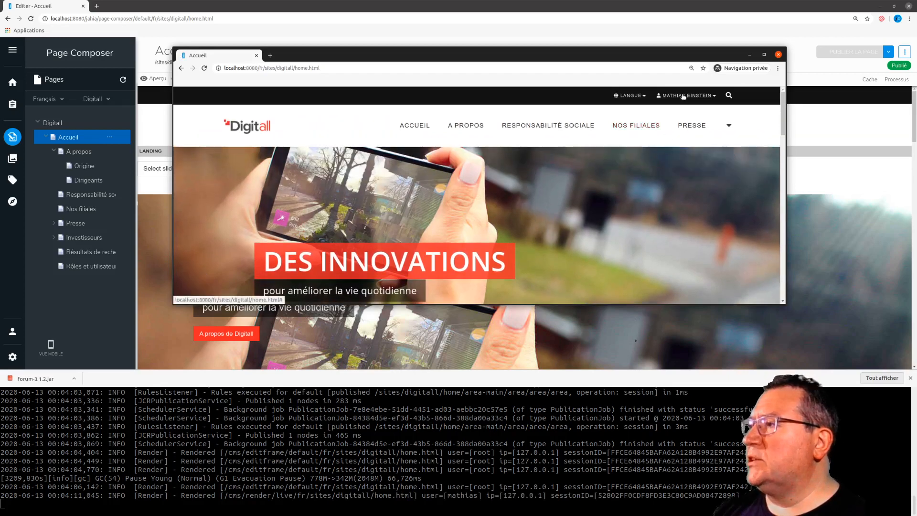
Log out of the live site and log in as the last user added to the reader role, entering the username and account password
mouse_move(688, 96)
left_click(679, 133)
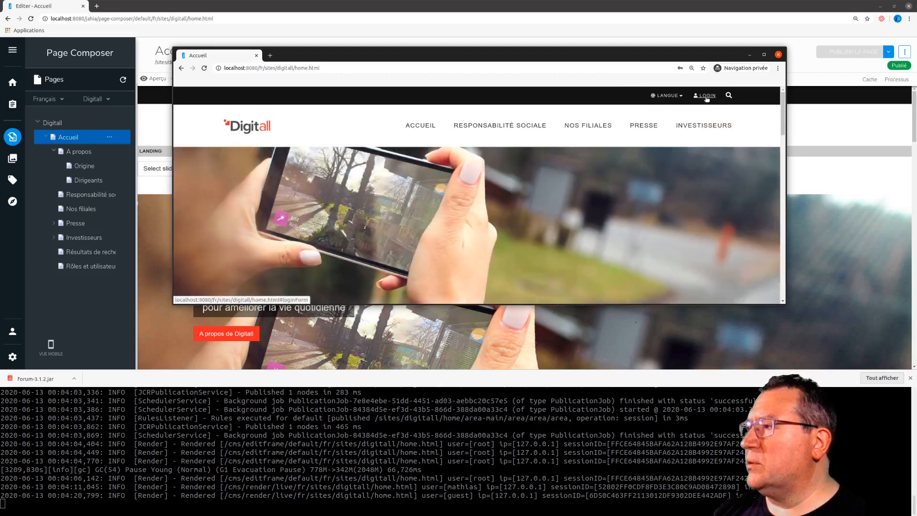
left_click(703, 95)
left_click(404, 136)
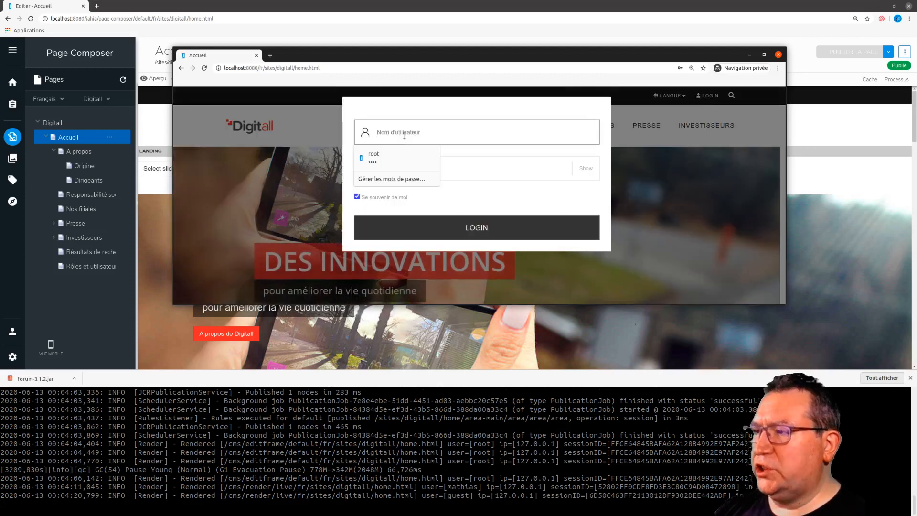
type("jay")
key("Tab")
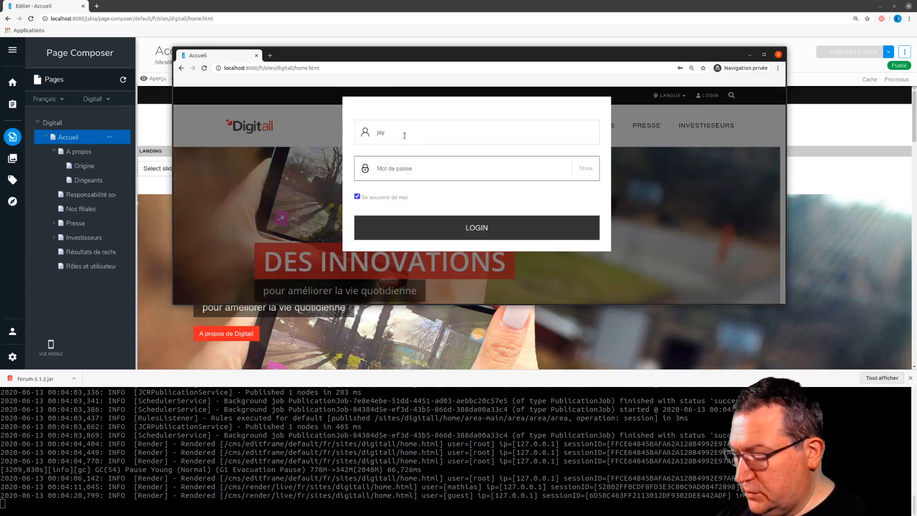
type("•••••")
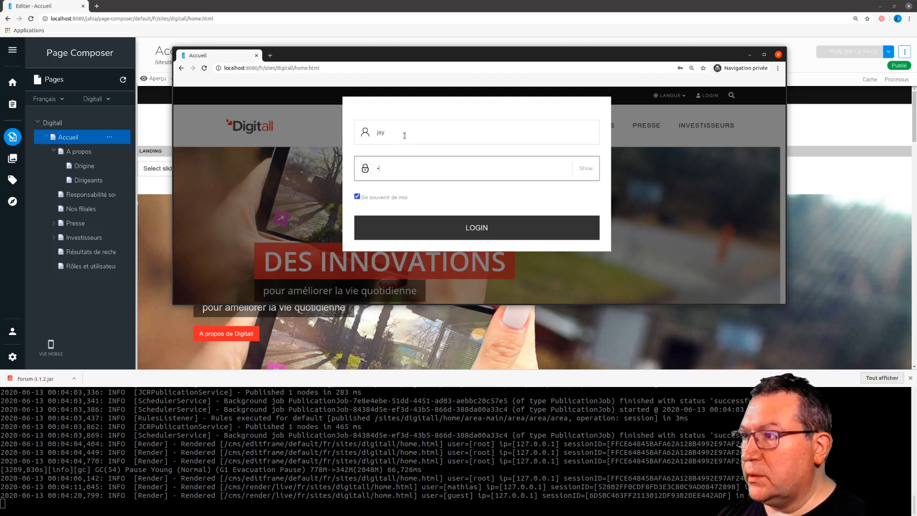
key("BackSpace")
type("••")
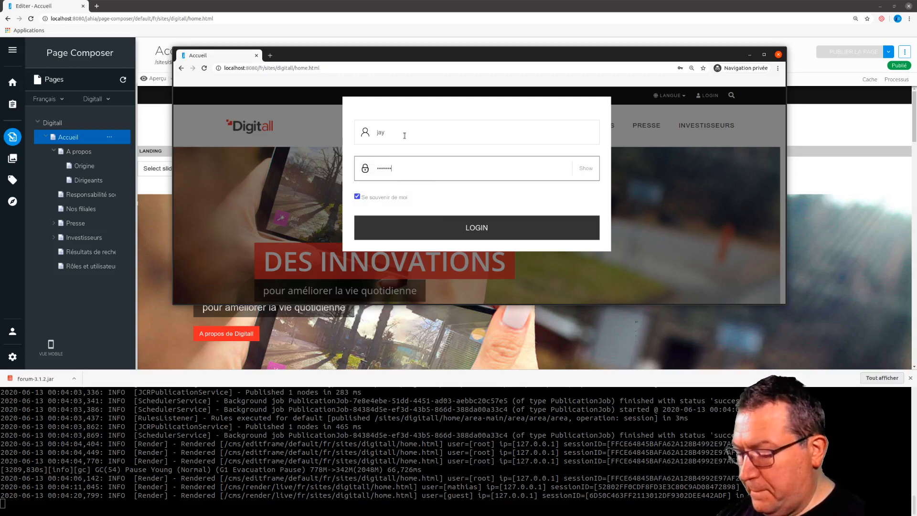
type("•")
key("Return")
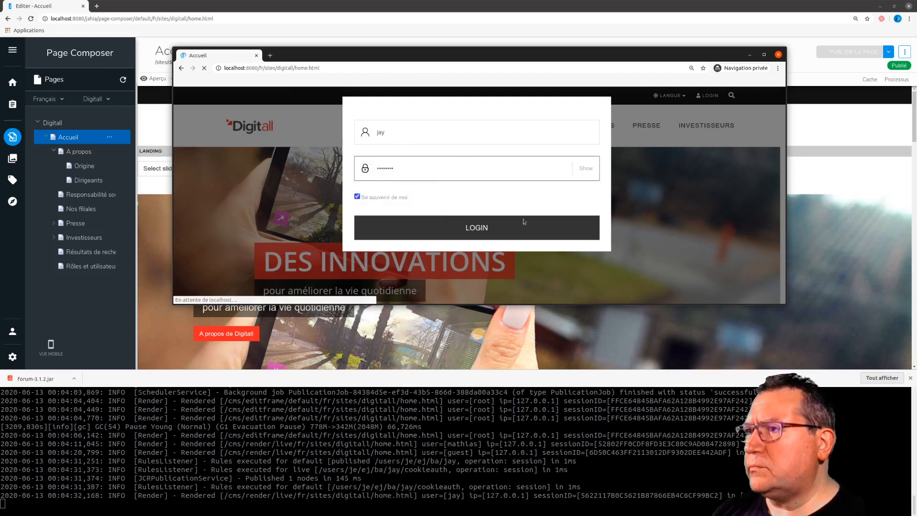
View the "Nous sommes un réseau mondial" section of the live home page as this user, and return to the site editor
scroll(655, 191, "down", 3)
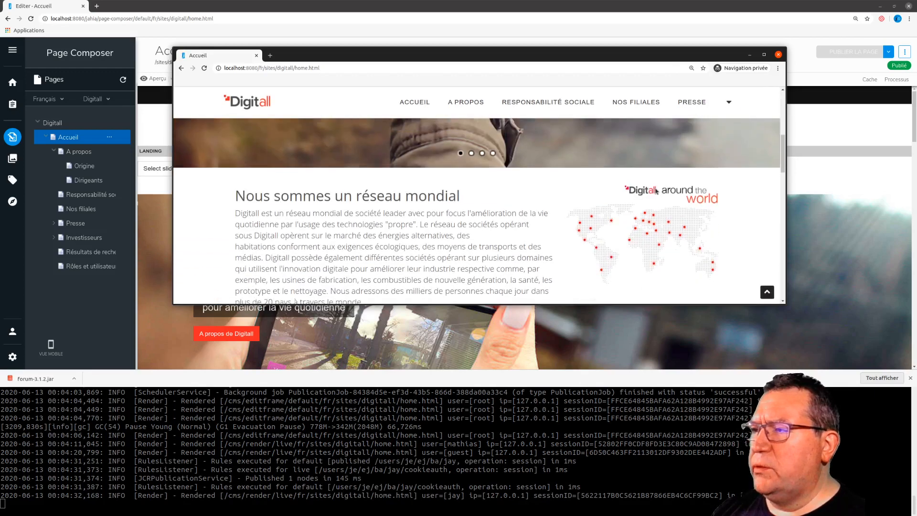
scroll(656, 191, "down", 1)
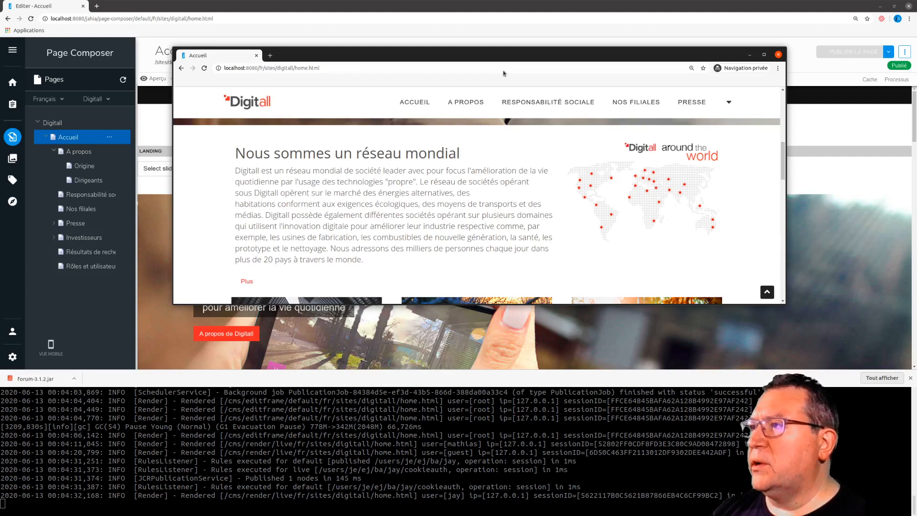
left_click_drag(478, 54, 916, 182)
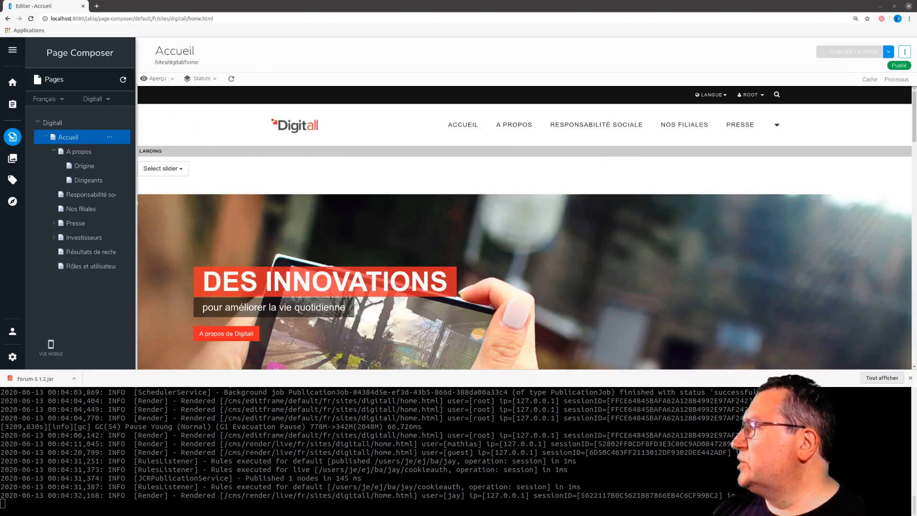
Display the permission statuses on the Accueil page and examine the marking on the grid area containing the world map
left_click(408, 244)
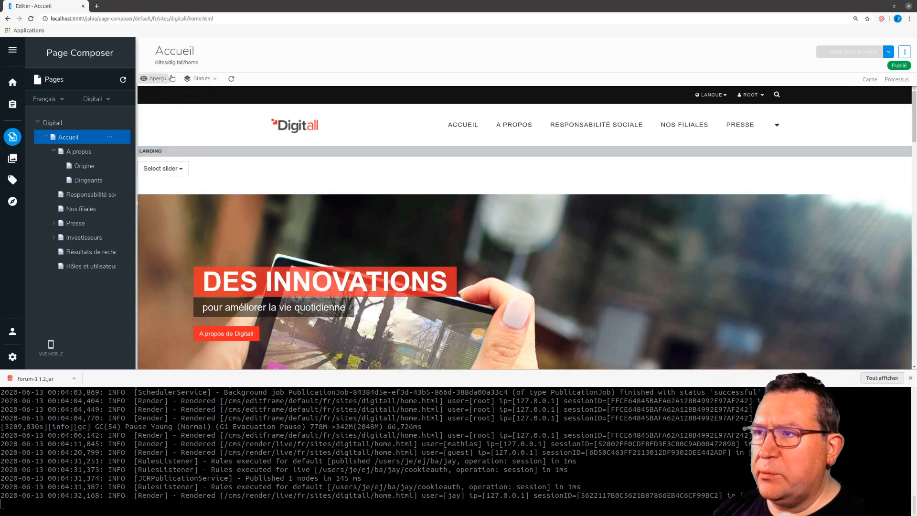
left_click(205, 78)
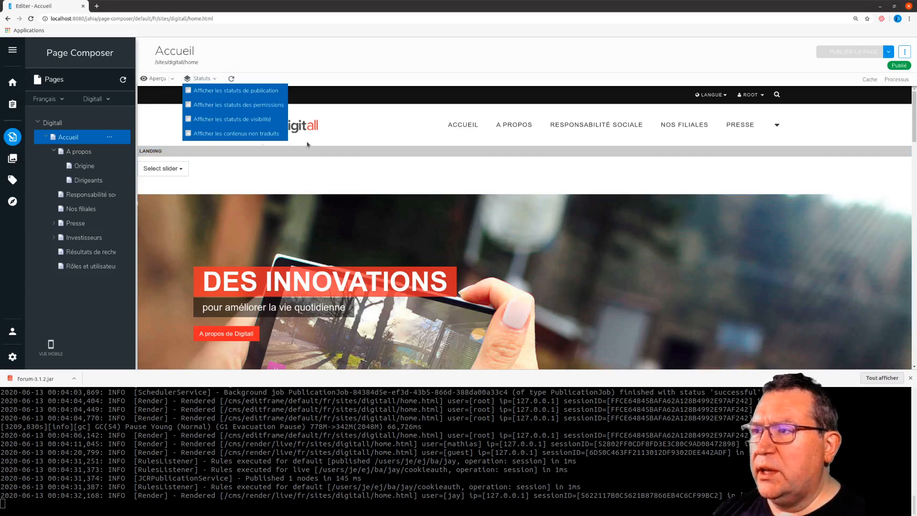
left_click(238, 107)
scroll(658, 274, "down", 10)
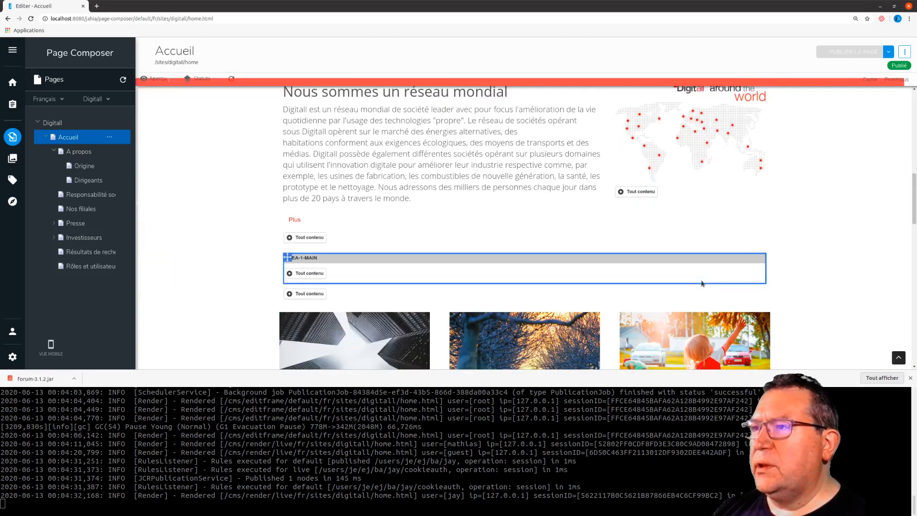
scroll(835, 262, "down", 1)
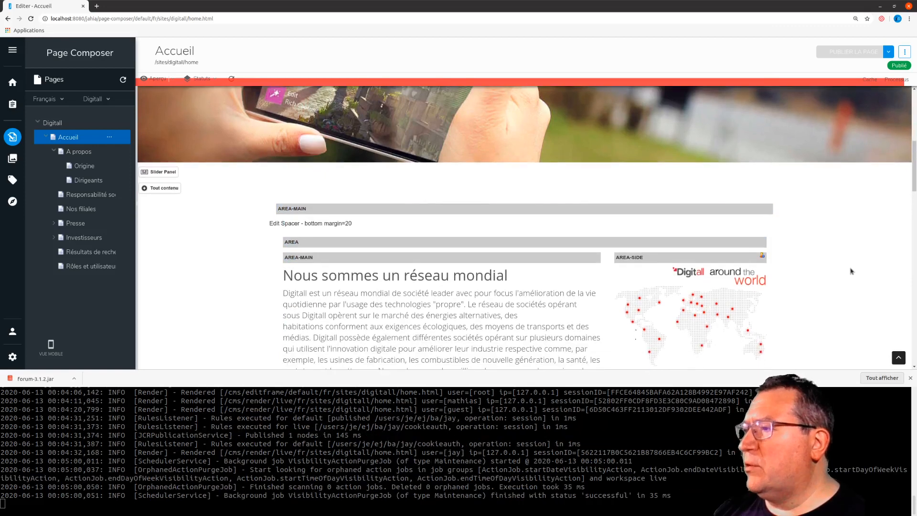
scroll(829, 253, "down", 1)
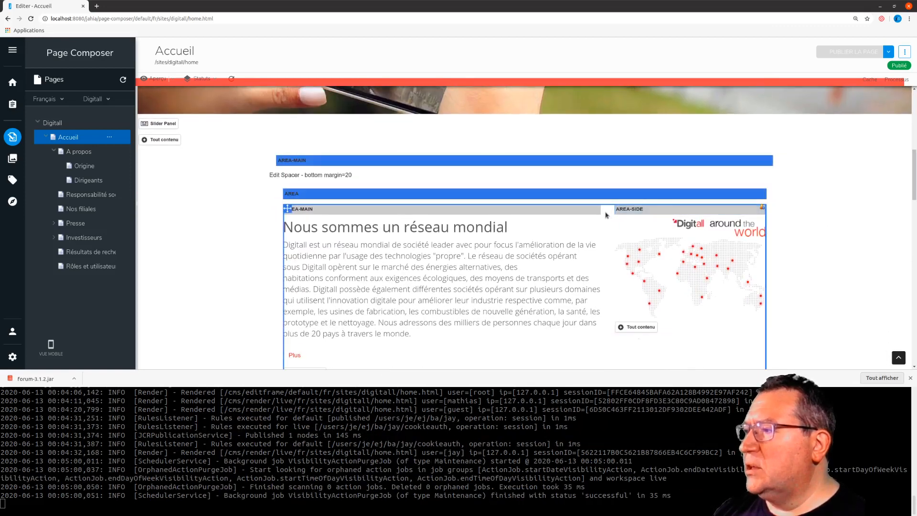
left_click(605, 215)
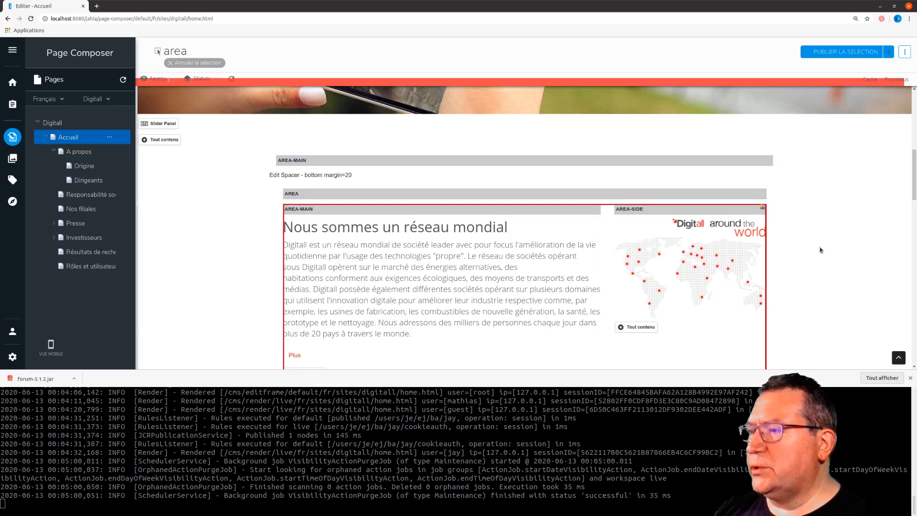
scroll(821, 250, "down", 1)
scroll(820, 250, "up", 1)
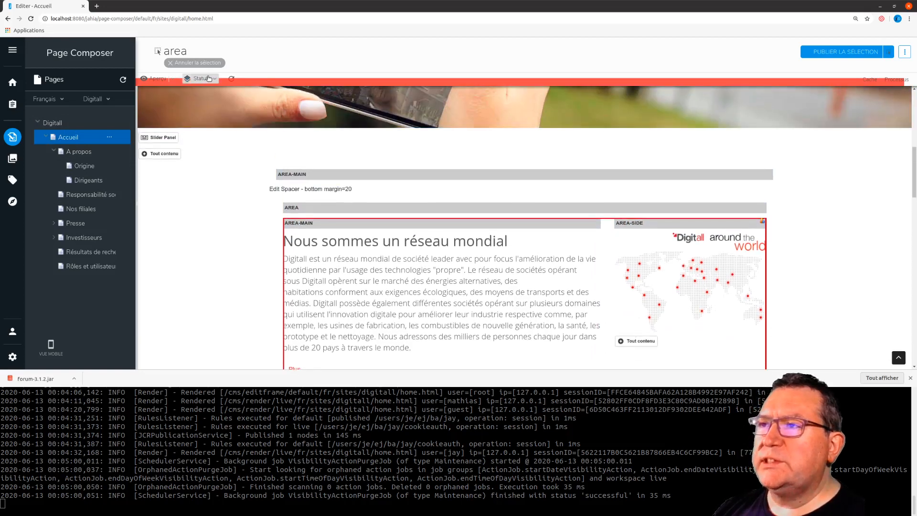
Hide the permission statuses on the Accueil page and clear the area selection
left_click(210, 79)
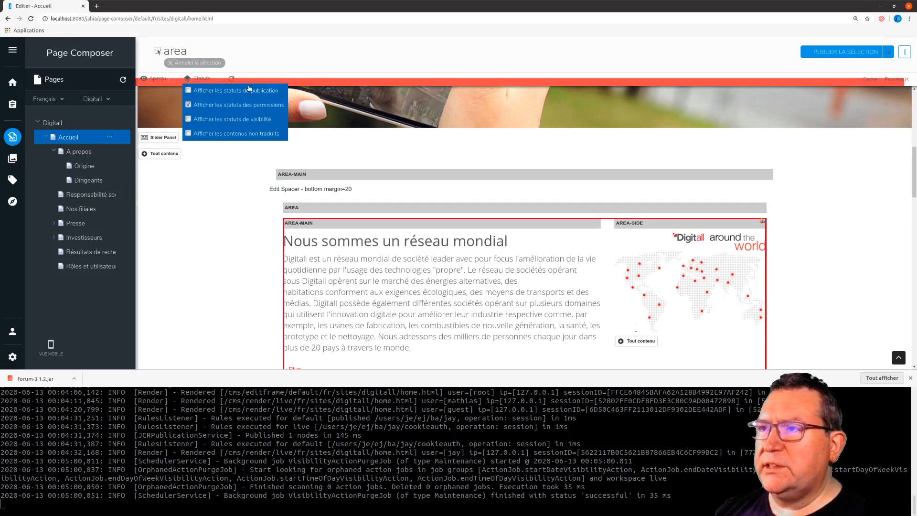
left_click(190, 105)
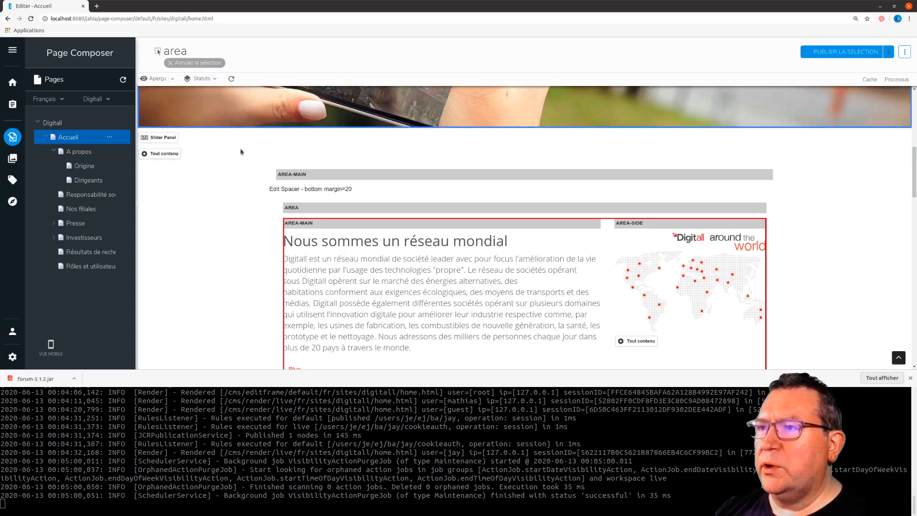
left_click(188, 238)
Examine the live roles of the grid area containing the world map, cancel without saving, and return to the Accueil page editor
scroll(826, 220, "down", 5)
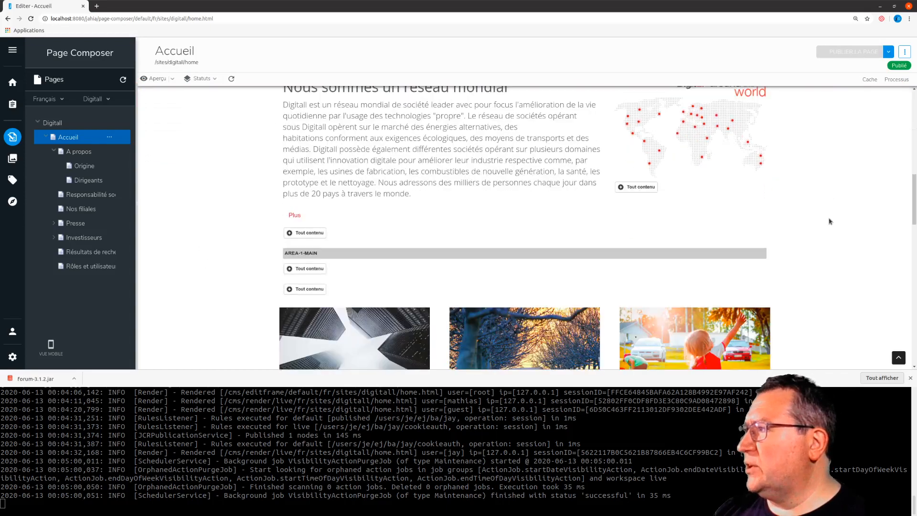
scroll(819, 223, "up", 10)
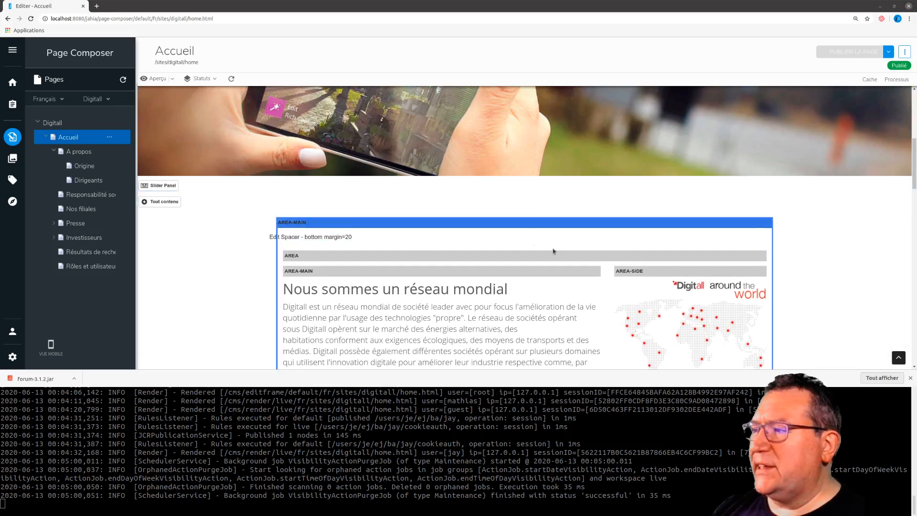
right_click(615, 264)
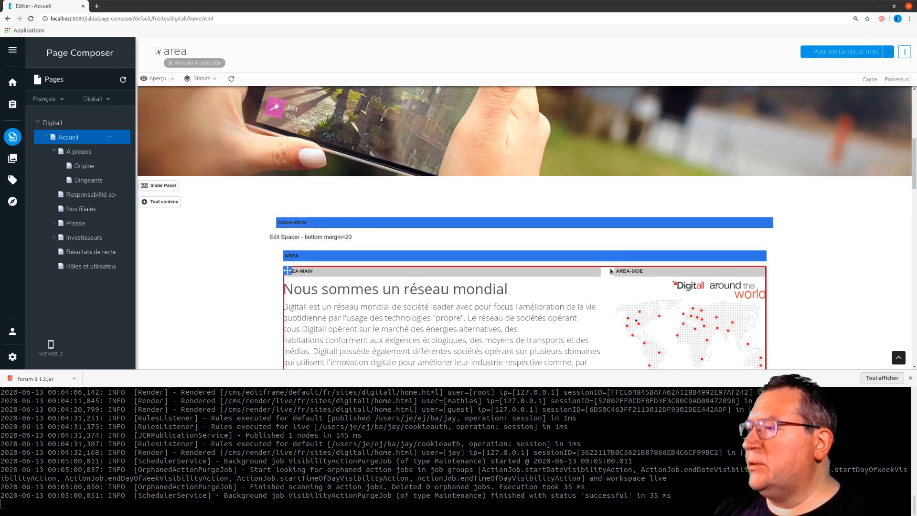
left_click(640, 233)
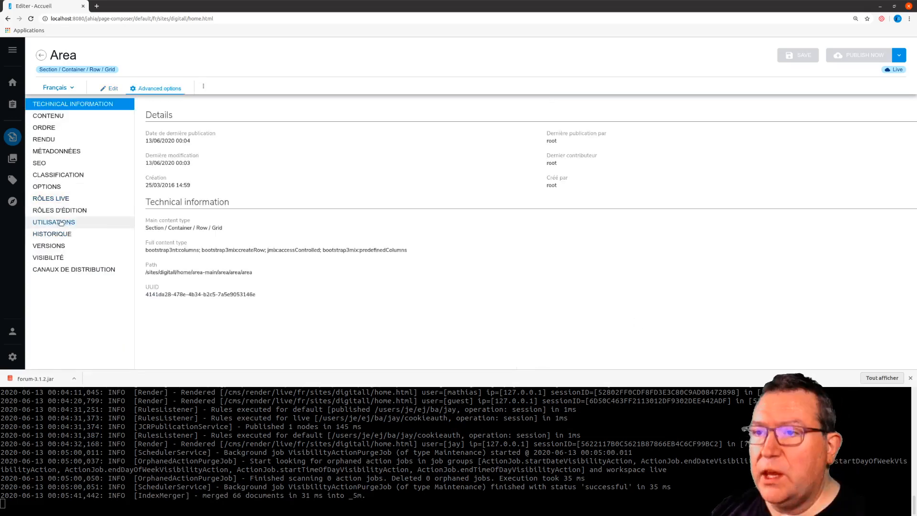
left_click(55, 202)
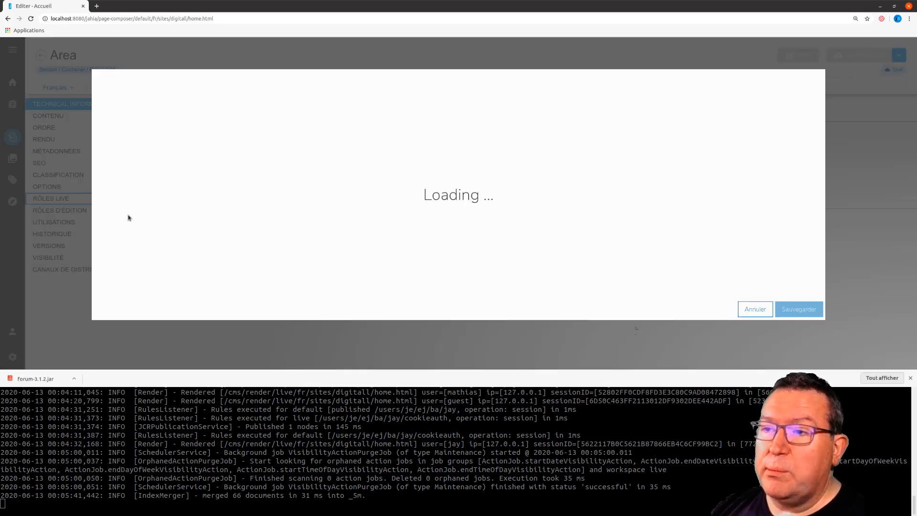
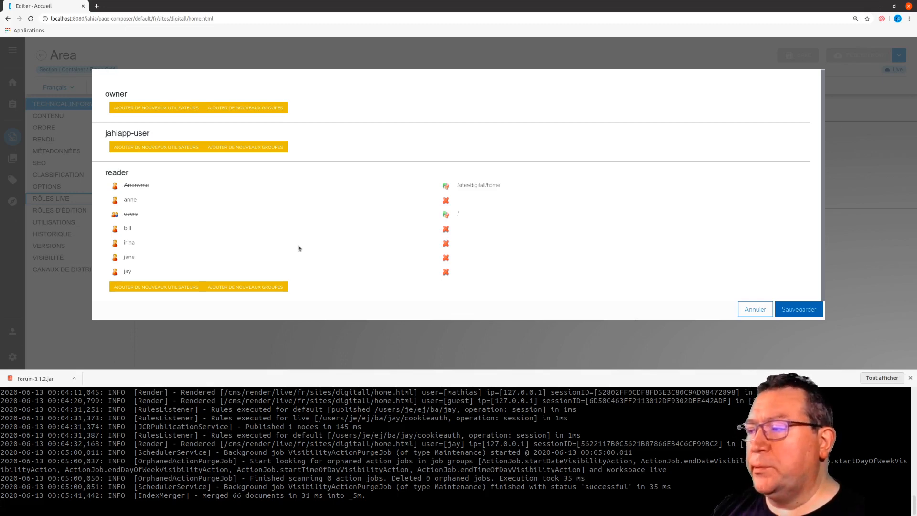
left_click(765, 313)
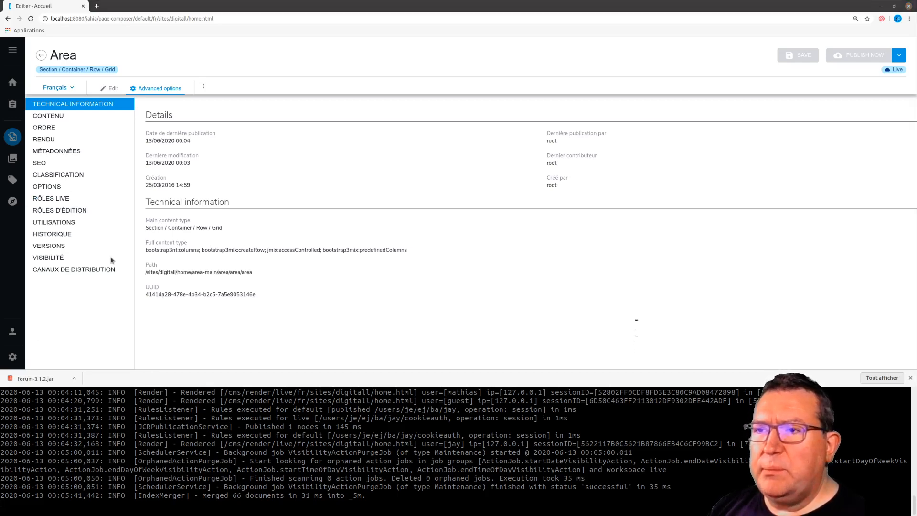
left_click(14, 53)
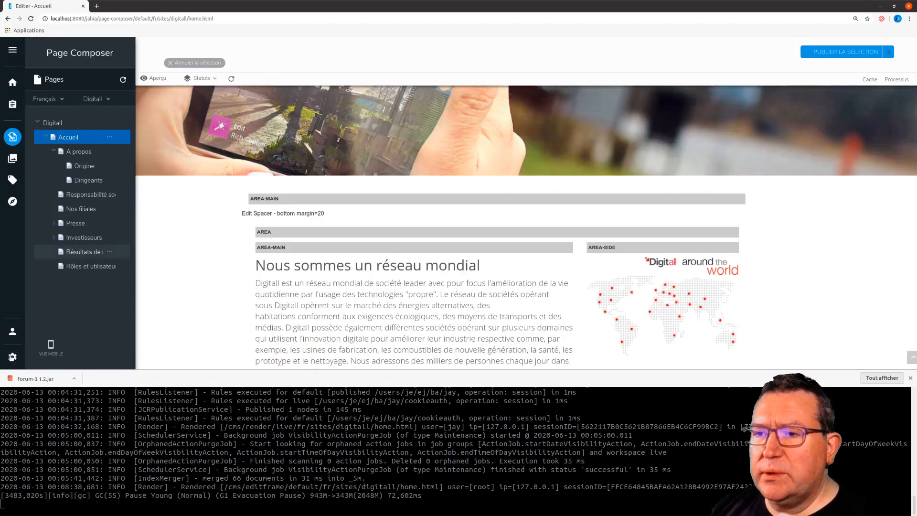
Open the server-level Rôles et permissions administration under Utilisateurs et Rôles
left_click(9, 358)
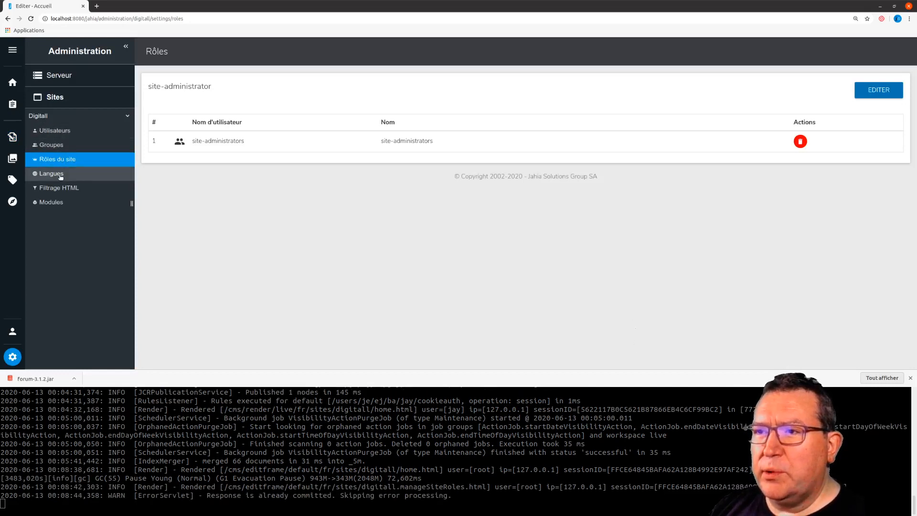
left_click(63, 78)
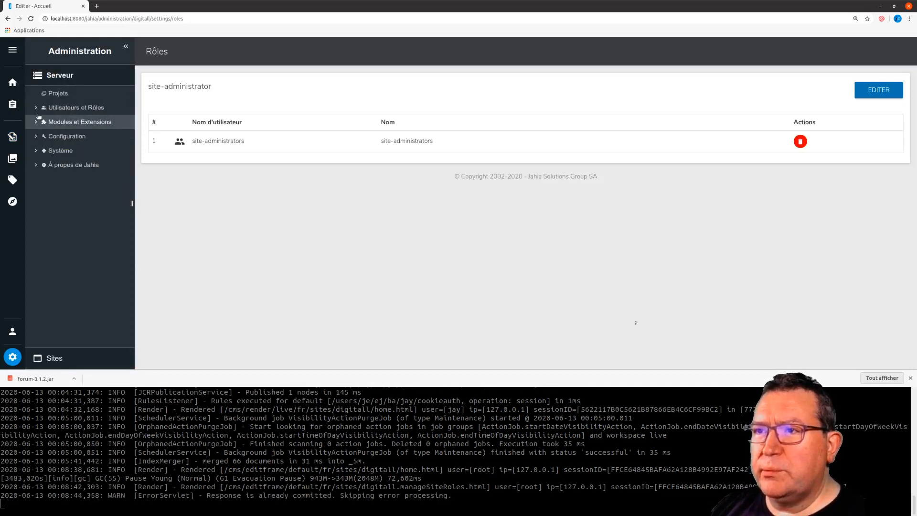
left_click(75, 107)
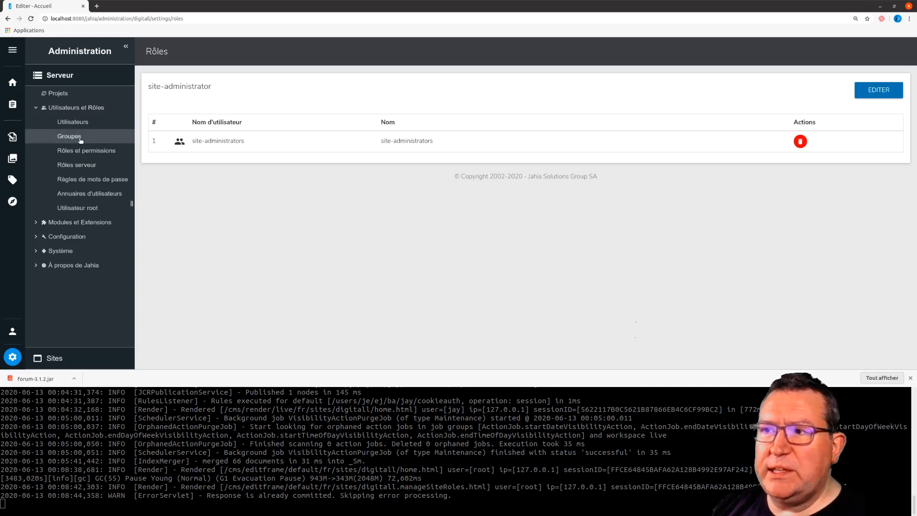
left_click(91, 152)
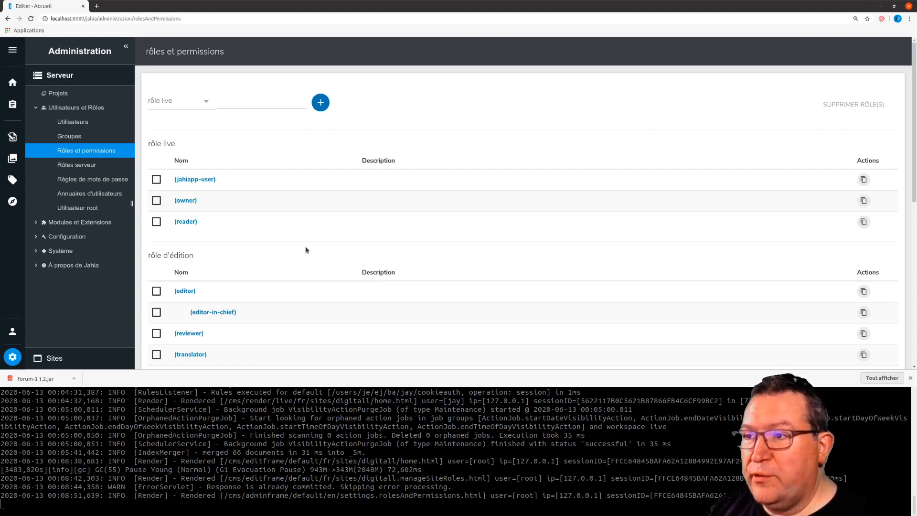
Review the roles defined under each role type: live, edit, site and server
left_click(188, 201)
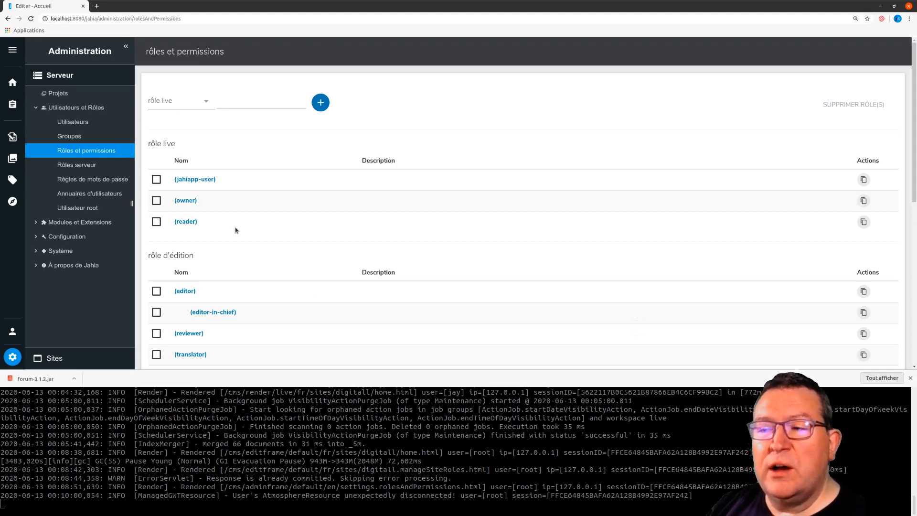
scroll(573, 217, "down", 1)
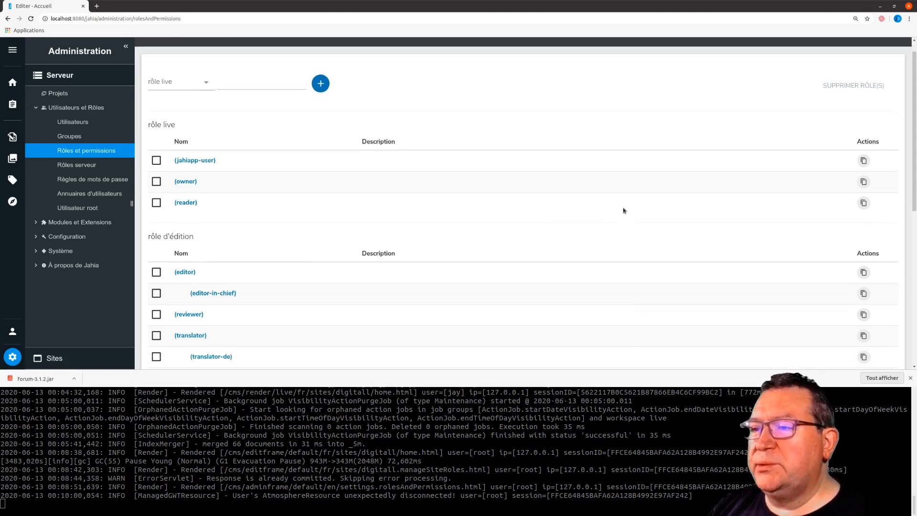
scroll(623, 211, "down", 8)
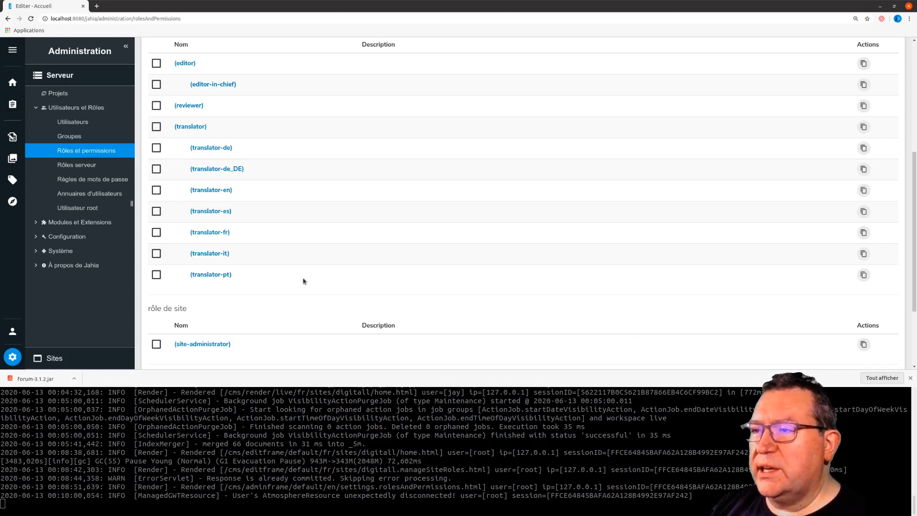
scroll(471, 266, "down", 2)
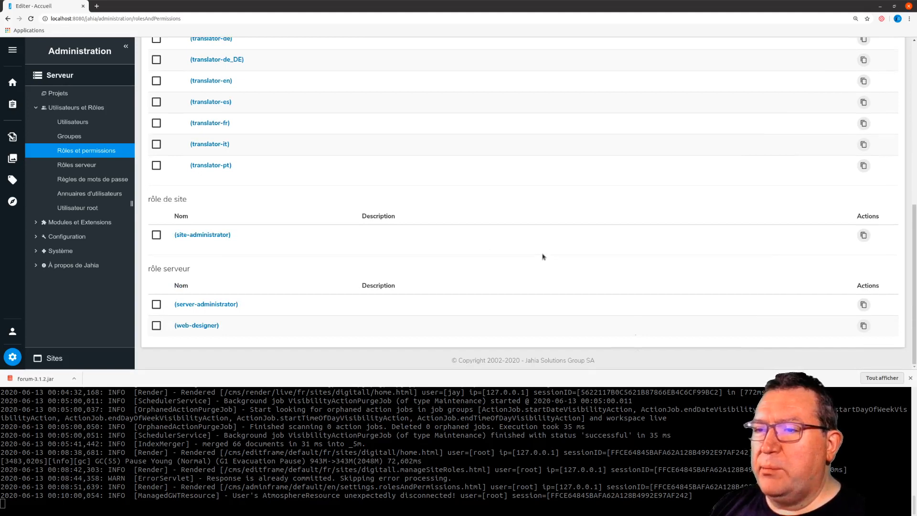
scroll(542, 257, "up", 2)
scroll(542, 257, "up", 2)
scroll(542, 257, "up", 1)
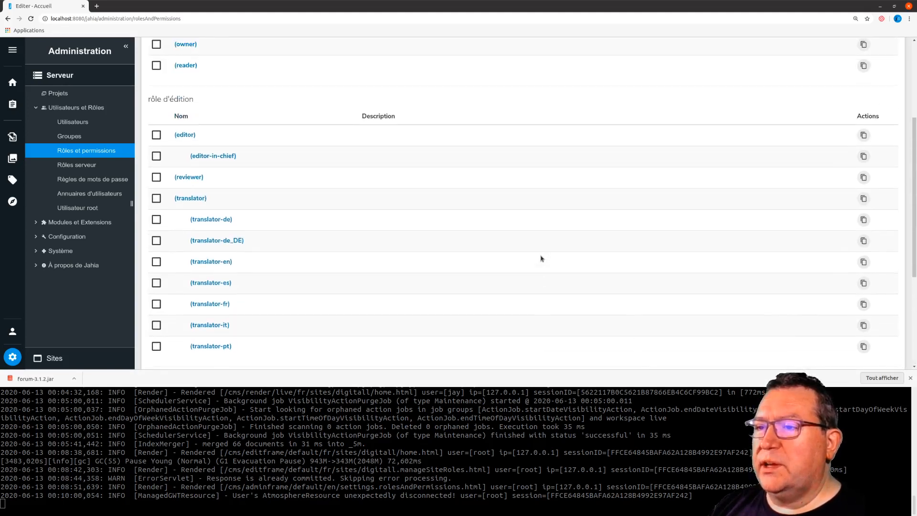